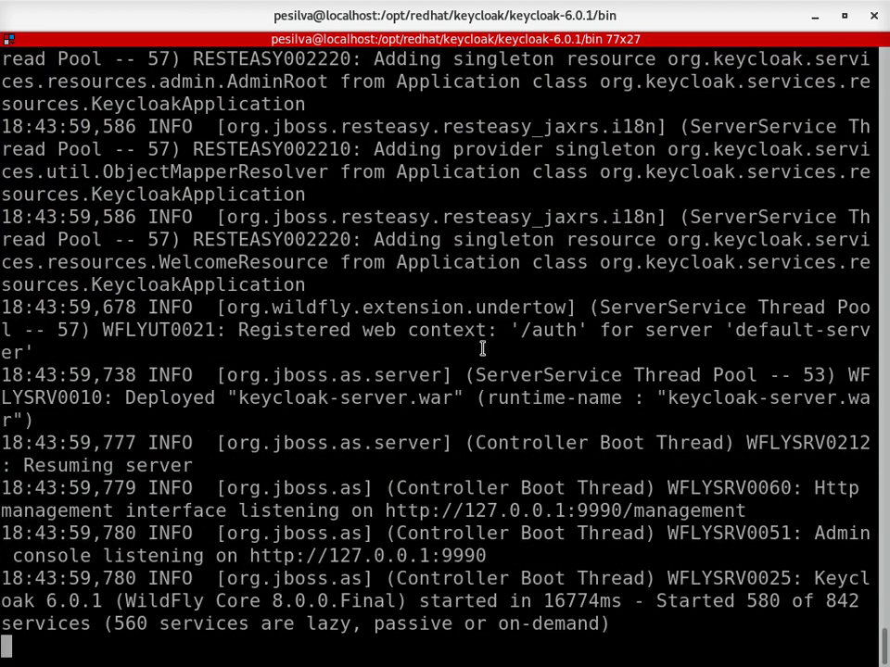
# - Confirm Keycloak 6.0.1 has finished starting in the terminal and switch to a new Chrome tab
pyautogui.tripleClick(593, 624)
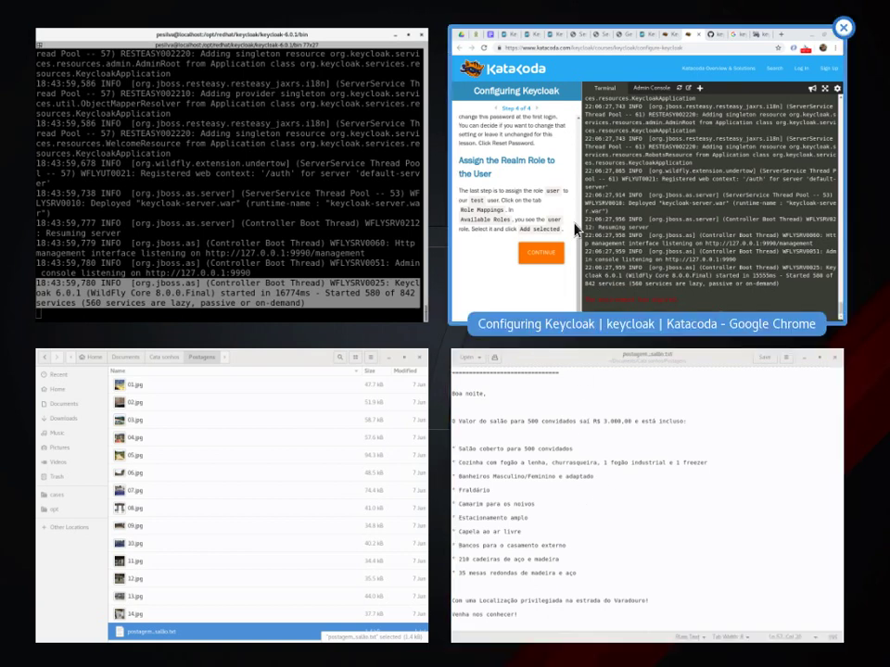
pyautogui.click(182, 162)
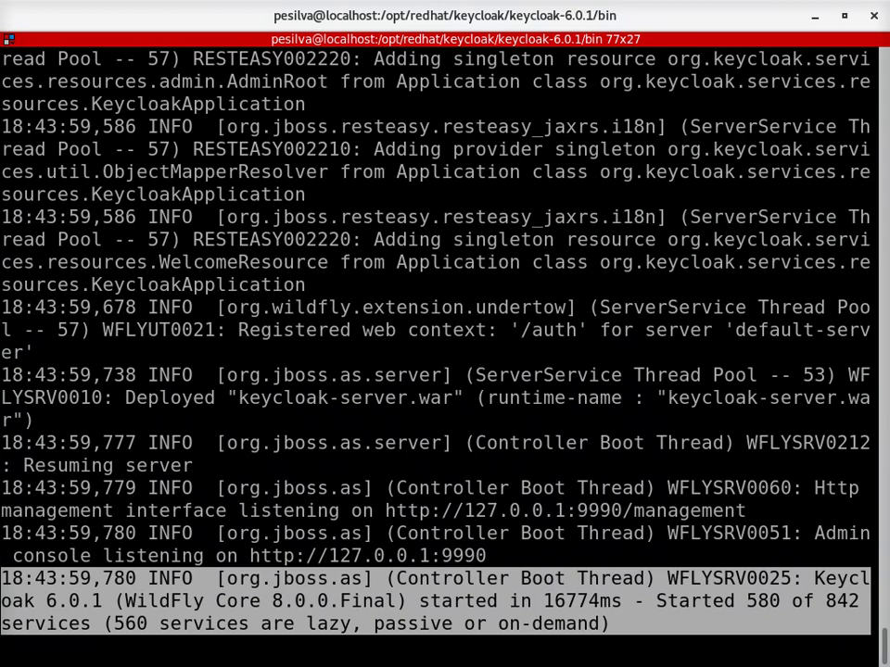
pyautogui.hotkey('alt', 'Tab')
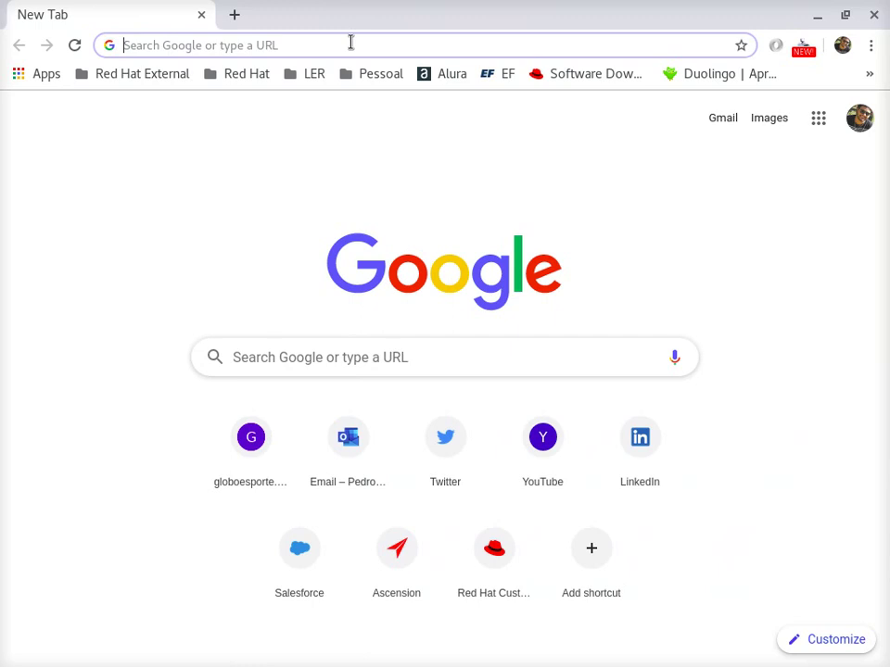
# - Load the Keycloak welcome page at localhost:8080/auth
pyautogui.write('localho')
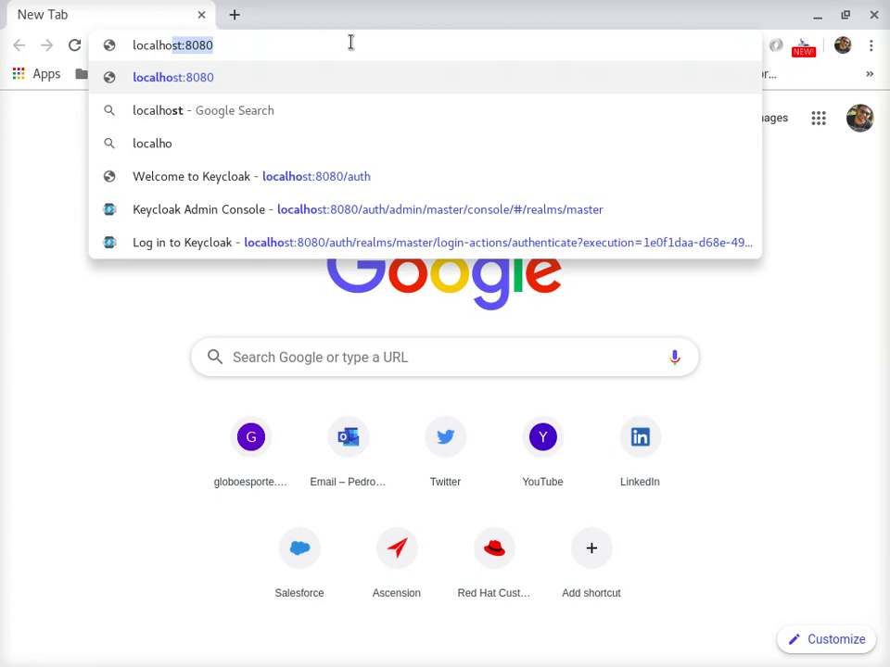
pyautogui.write('st:8080')
pyautogui.write('/atuh')
pyautogui.press('BackSpace')
pyautogui.press('BackSpace')
pyautogui.press('BackSpace')
pyautogui.write('uth')
pyautogui.press('Return')
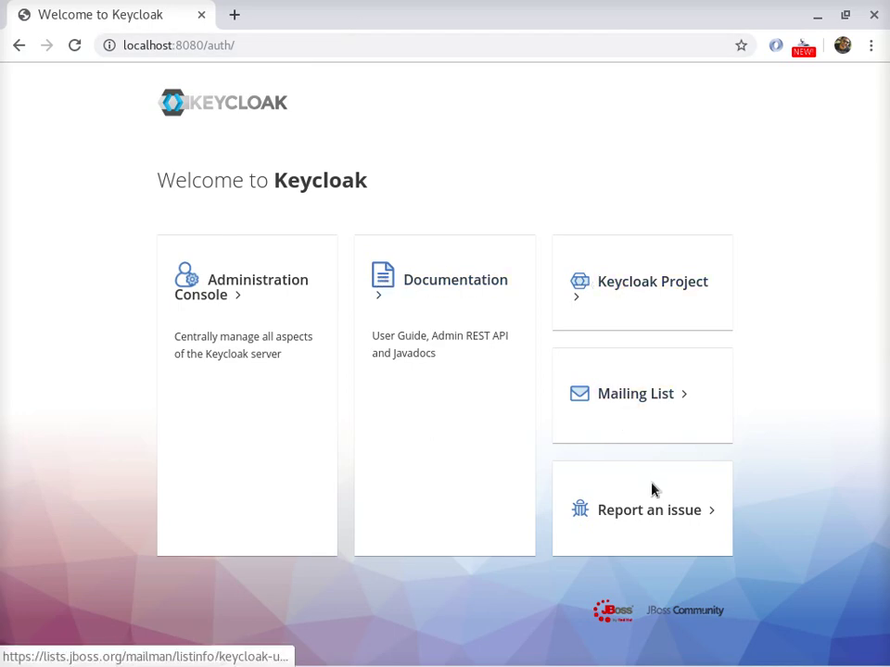
# - Sign in to the Administration Console as admin and dismiss Chrome's password prompt
pyautogui.click(257, 283)
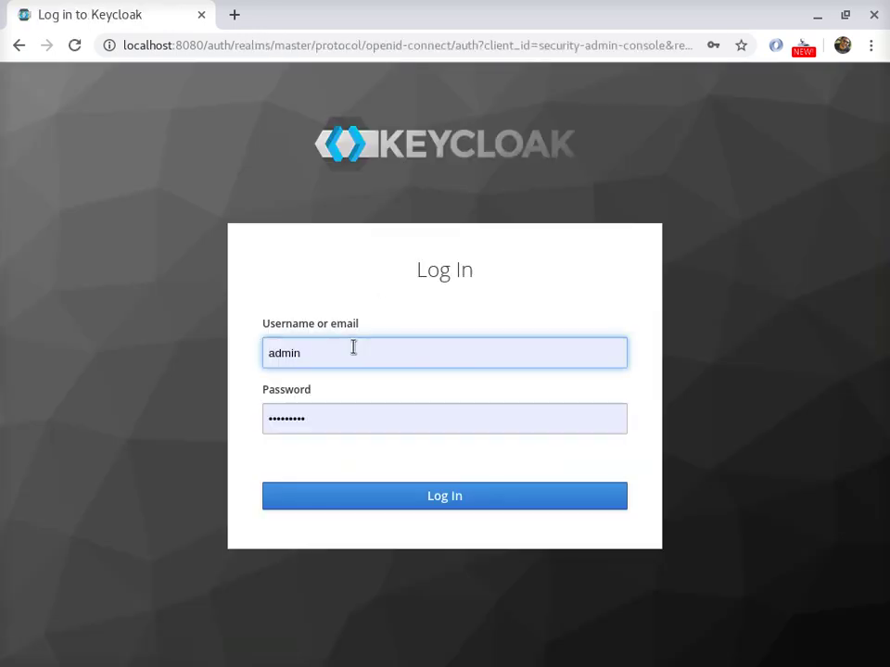
pyautogui.doubleClick(353, 347)
pyautogui.press('Tab')
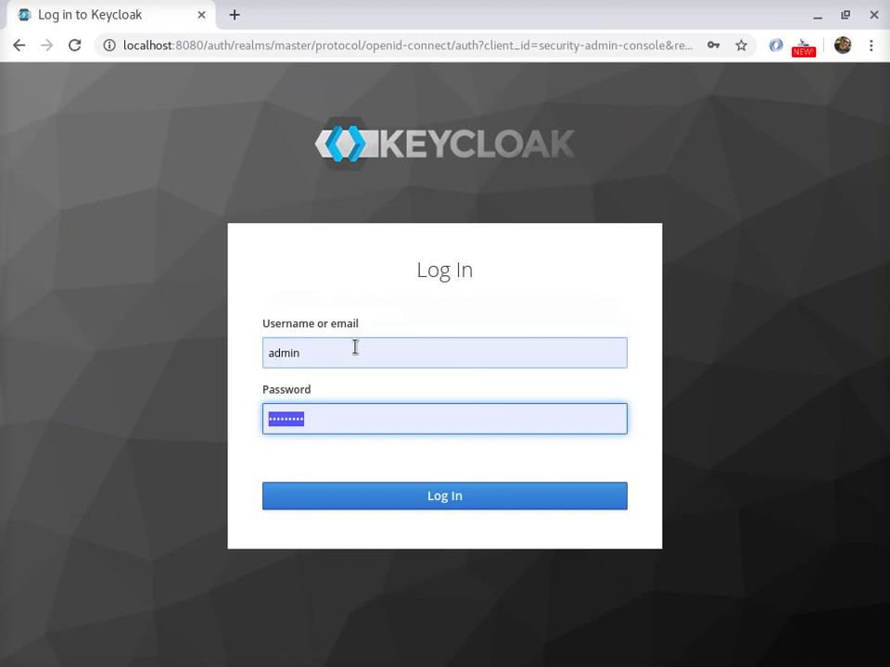
pyautogui.write('a')
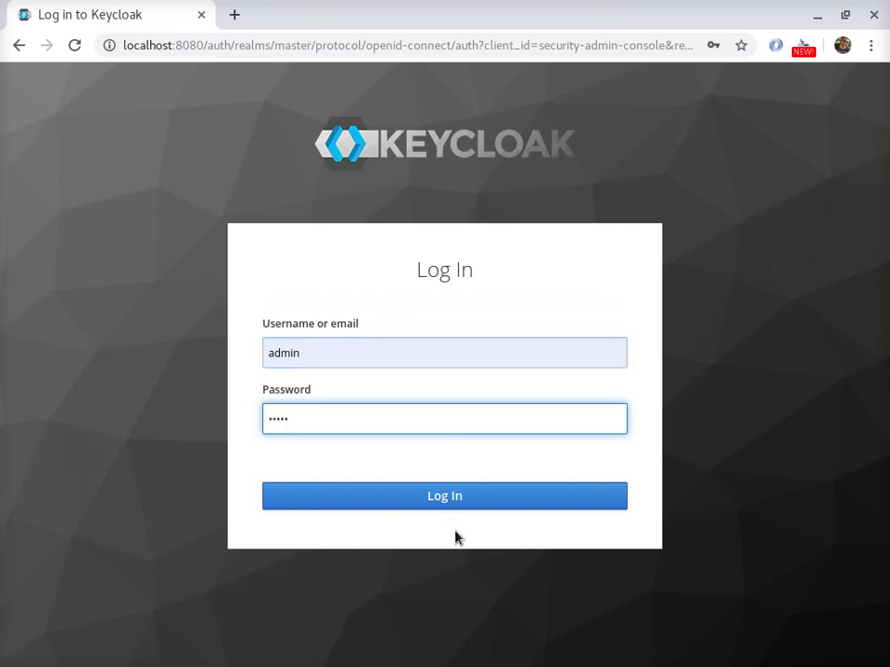
pyautogui.click(448, 503)
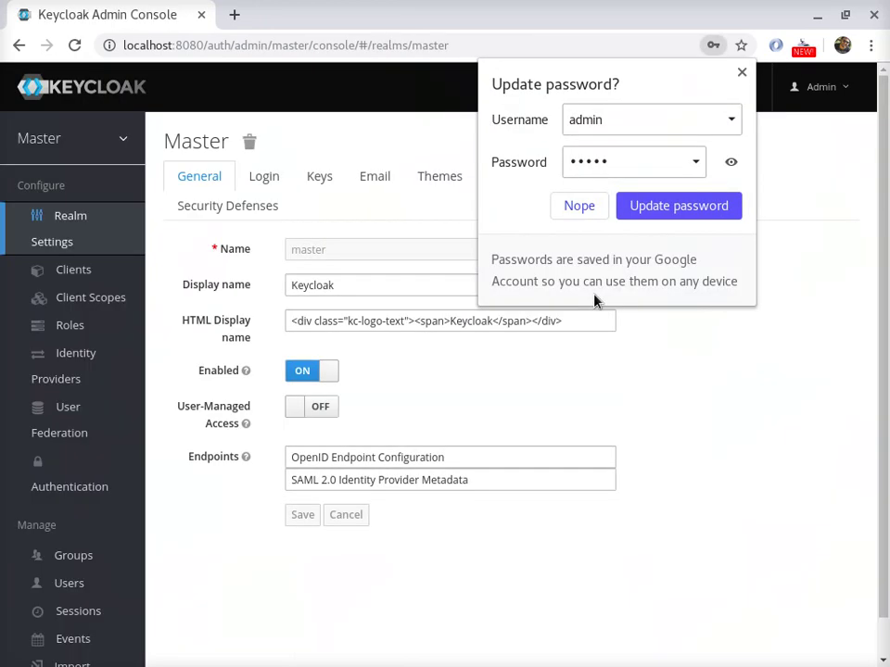
pyautogui.click(742, 73)
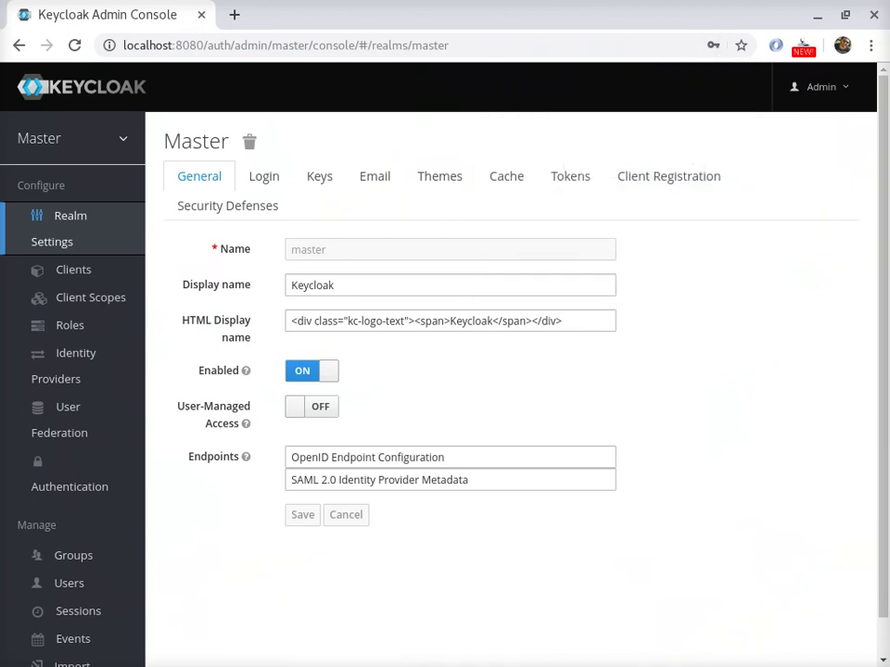
# - Add a realm named JUGVALE and check it appears in the realm list
pyautogui.moveTo(68, 119)
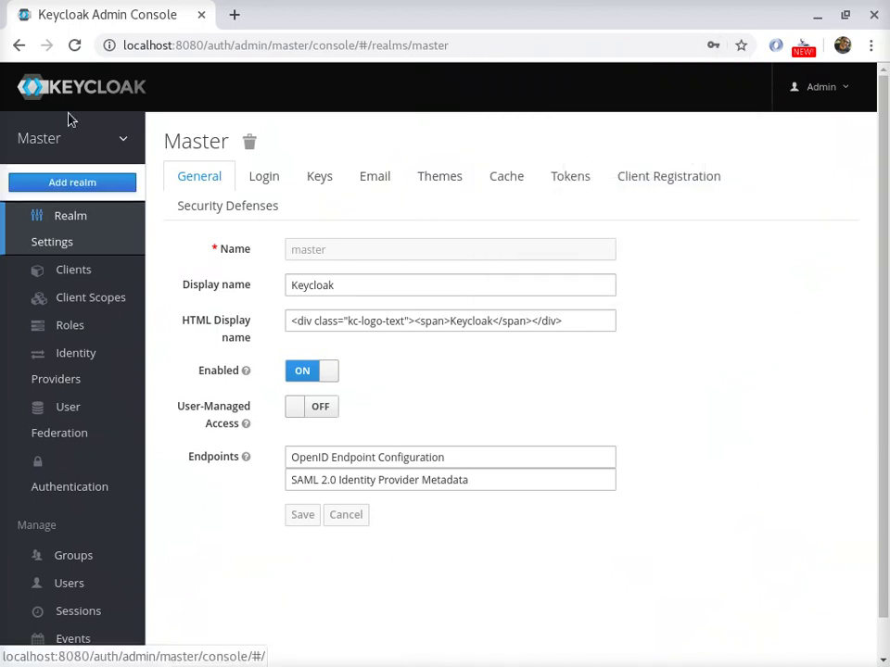
pyautogui.click(85, 183)
pyautogui.click(431, 215)
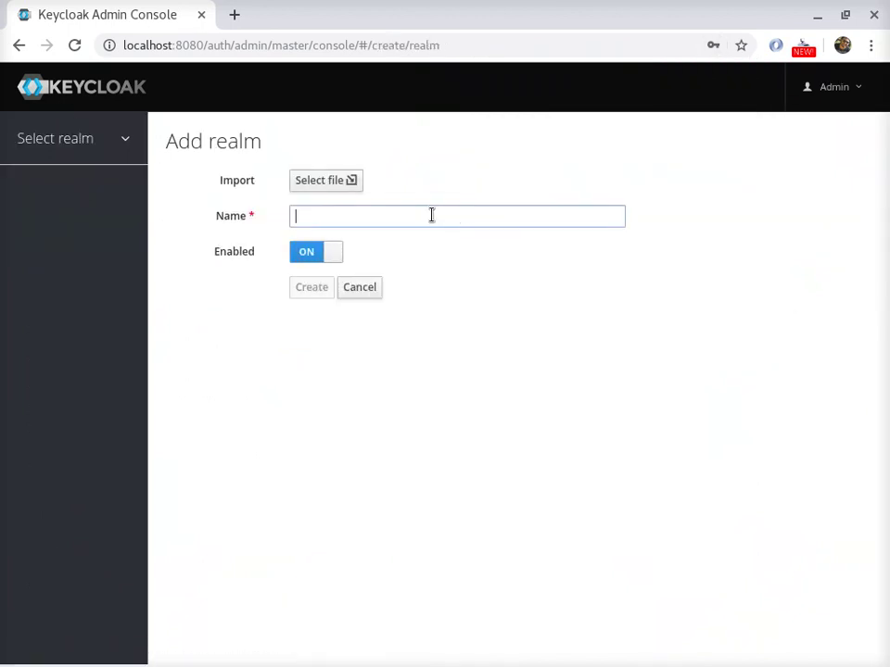
pyautogui.write('Jug')
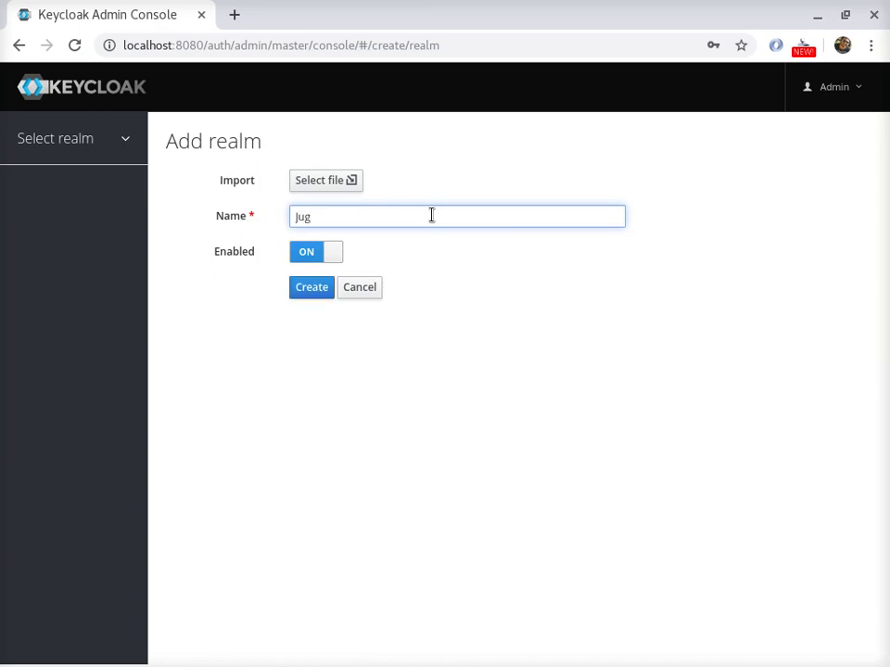
pyautogui.write('jug')
pyautogui.write('JUGVALE')
pyautogui.click(307, 289)
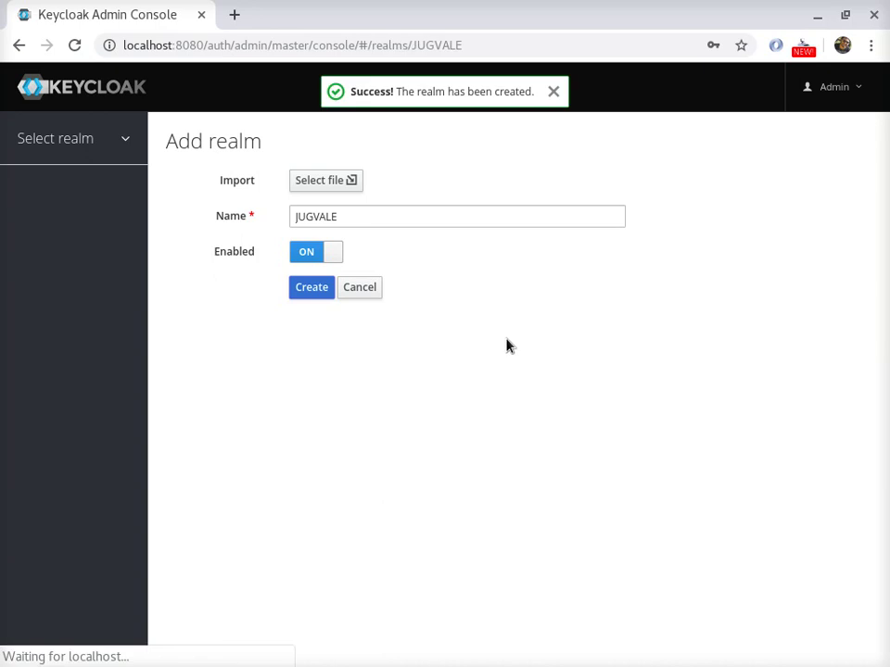
pyautogui.click(38, 137)
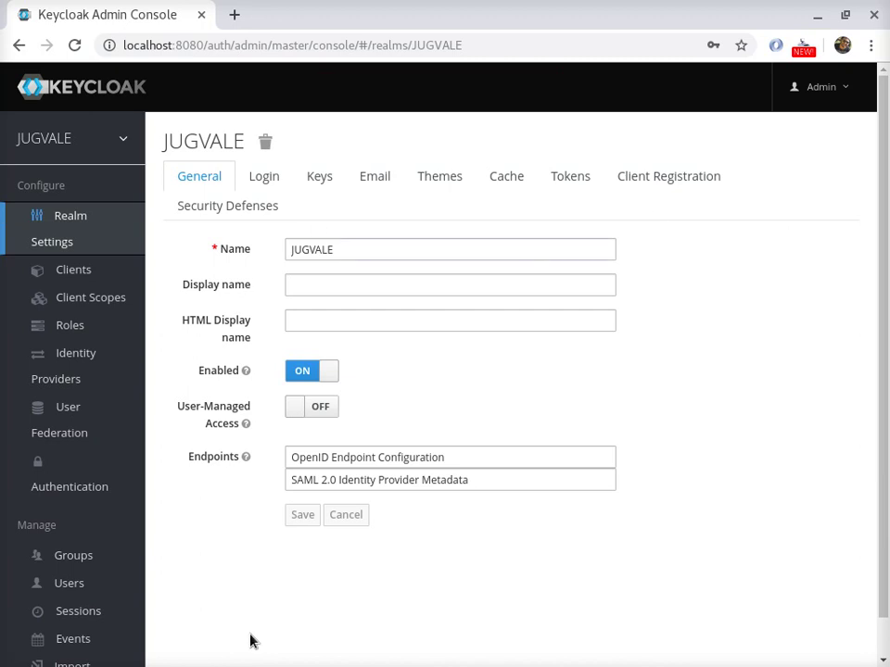
# - Enter 'Mudar Aqui' as the JUGVALE display name and save the general settings
pyautogui.click(318, 251)
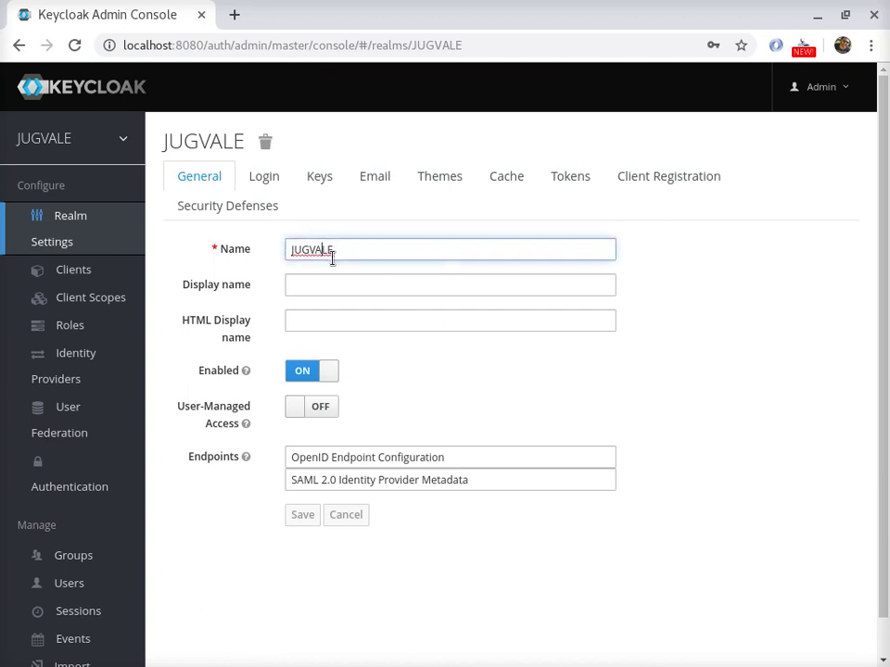
pyautogui.click(313, 284)
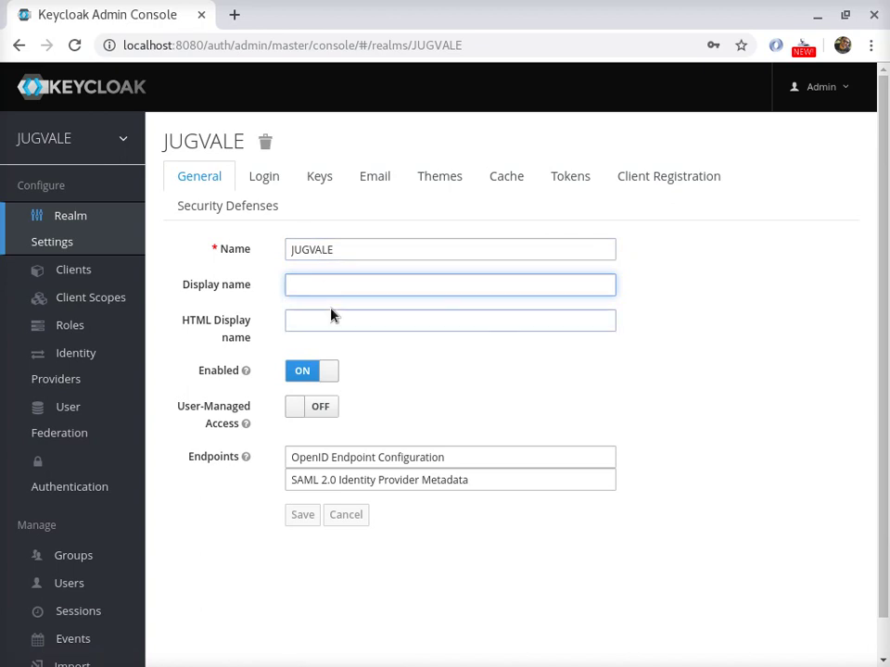
pyautogui.write('Mudar Aqui')
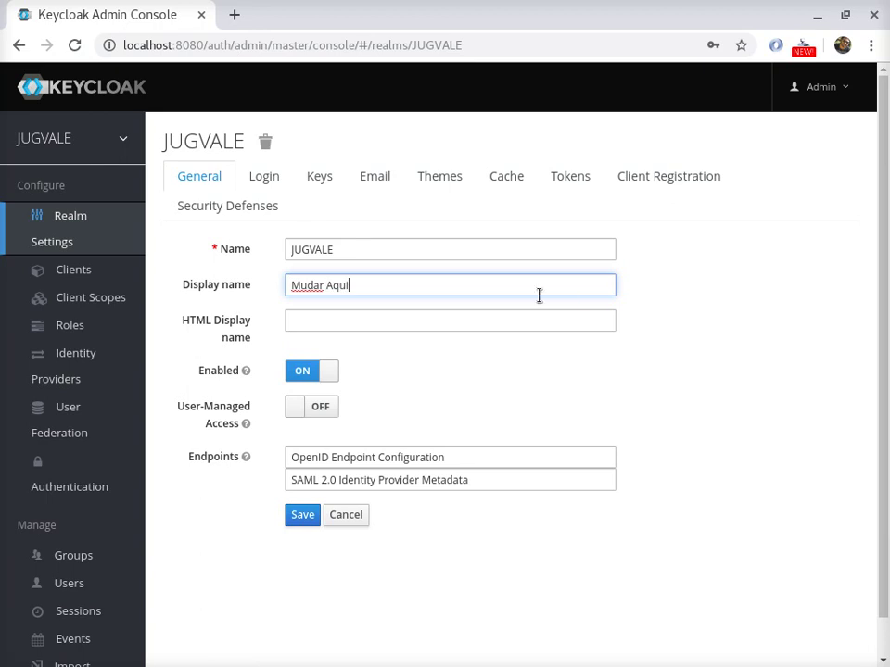
pyautogui.click(303, 516)
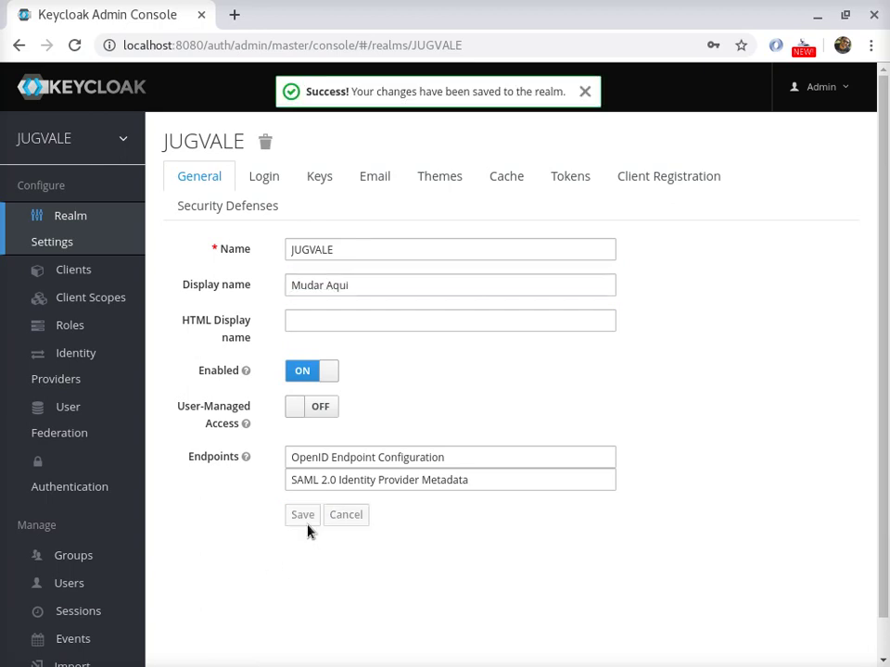
pyautogui.click(804, 87)
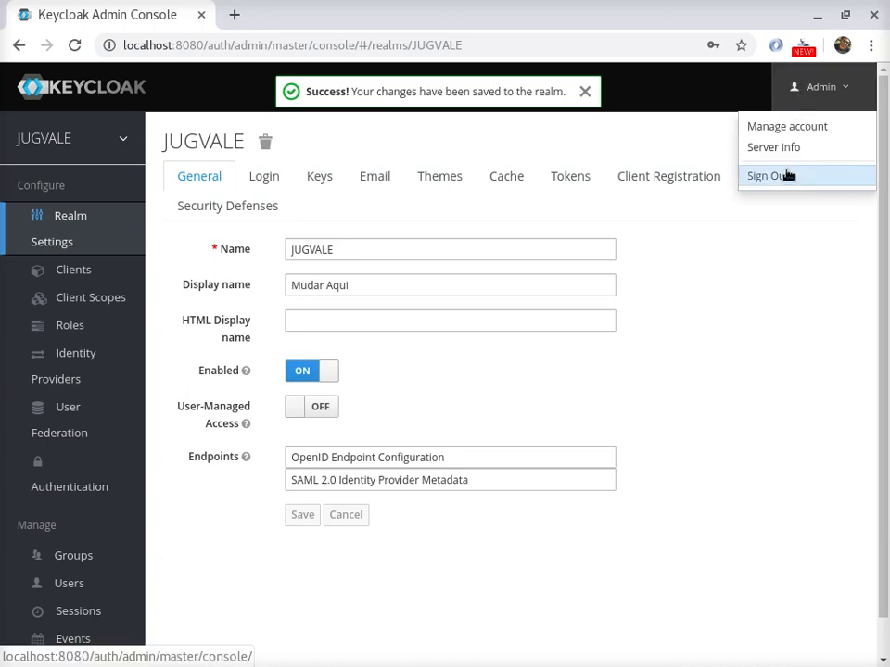
# - Sign out of the admin, return to localhost:8080/auth, and open the admin console login
pyautogui.click(787, 175)
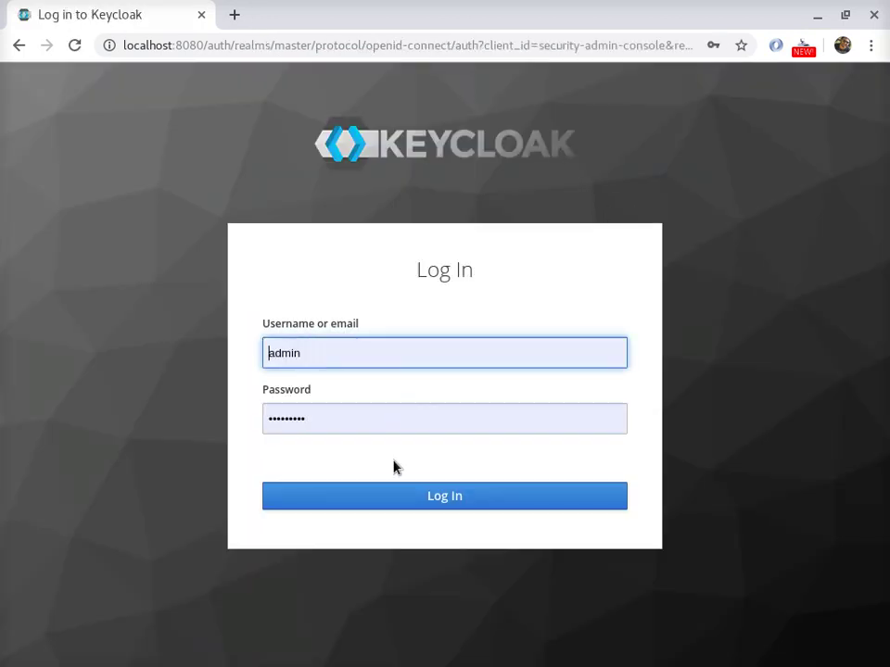
pyautogui.moveTo(318, 47); pyautogui.dragTo(837, 74)
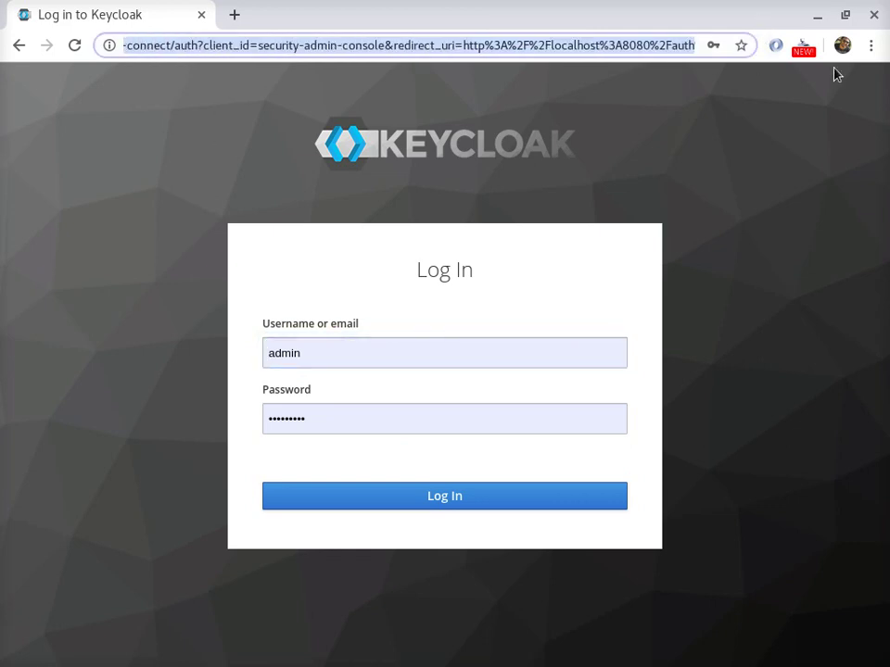
pyautogui.press('BackSpace')
pyautogui.press('BackSpace')
pyautogui.press('BackSpace')
pyautogui.press('BackSpace')
pyautogui.press('BackSpace')
pyautogui.press('BackSpace')
pyautogui.press('BackSpace')
pyautogui.press('BackSpace')
pyautogui.press('BackSpace')
pyautogui.press('BackSpace')
pyautogui.press('BackSpace')
pyautogui.press('BackSpace')
pyautogui.press('BackSpace')
pyautogui.press('BackSpace')
pyautogui.press('BackSpace')
pyautogui.press('BackSpace')
pyautogui.press('BackSpace')
pyautogui.press('BackSpace')
pyautogui.press('BackSpace')
pyautogui.press('BackSpace')
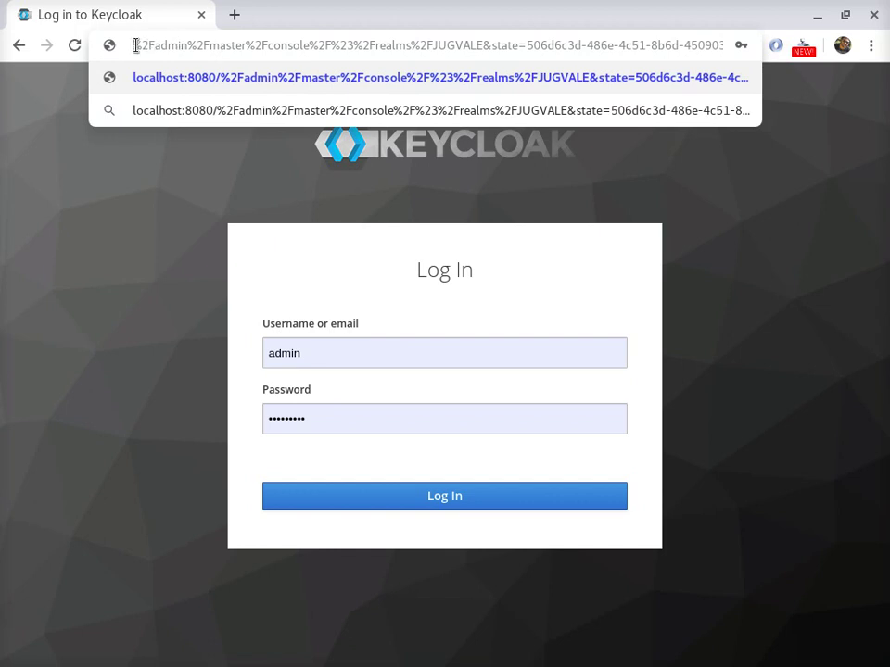
pyautogui.hotkey('ctrl', 'a')
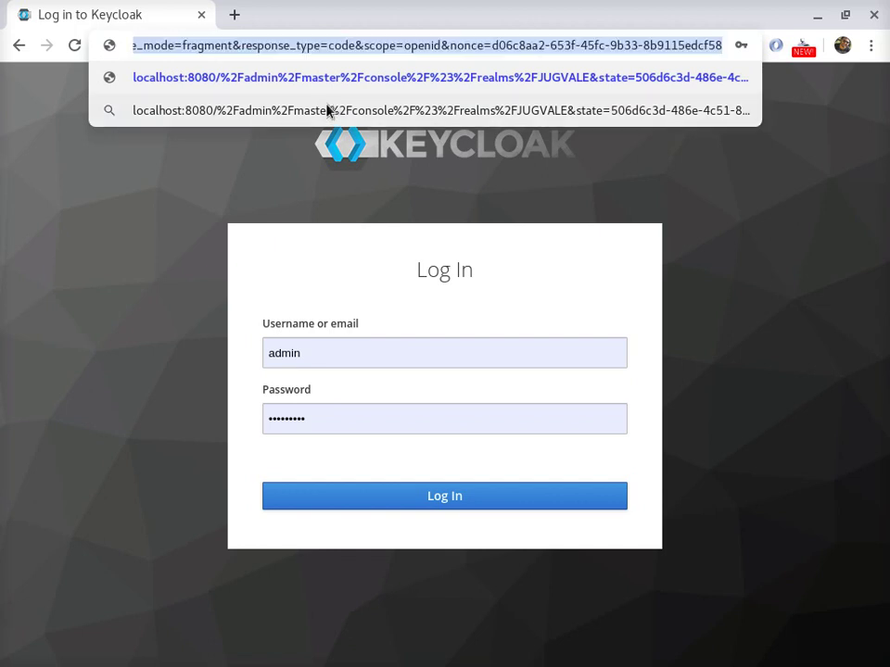
pyautogui.press('End')
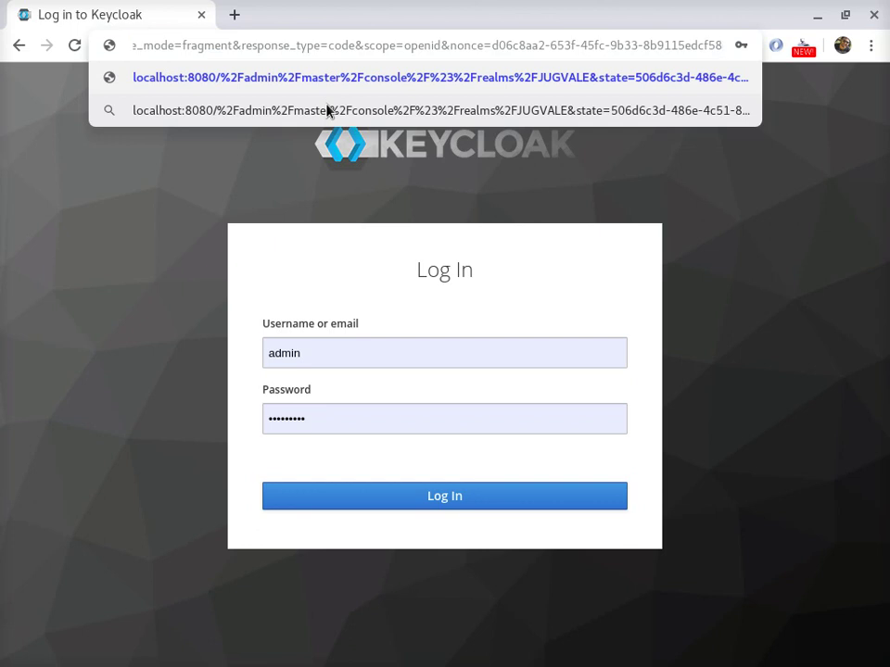
pyautogui.press('Down')
pyautogui.hotkey('shift', 'Right')
pyautogui.hotkey('shift', 'Right')
pyautogui.hotkey('shift', 'Right')
pyautogui.hotkey('shift', 'Right')
pyautogui.hotkey('shift', 'Right')
pyautogui.hotkey('shift', 'Right')
pyautogui.hotkey('shift', 'Right')
pyautogui.hotkey('shift', 'Right')
pyautogui.hotkey('shift', 'Right')
pyautogui.hotkey('shift', 'Right')
pyautogui.hotkey('shift', 'Right')
pyautogui.hotkey('shift', 'Right')
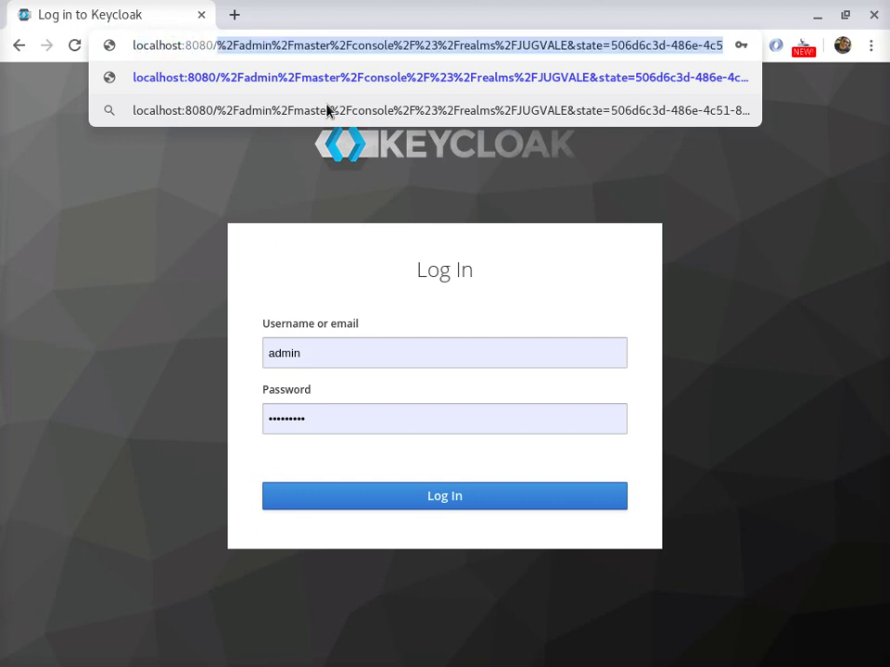
pyautogui.press('BackSpace')
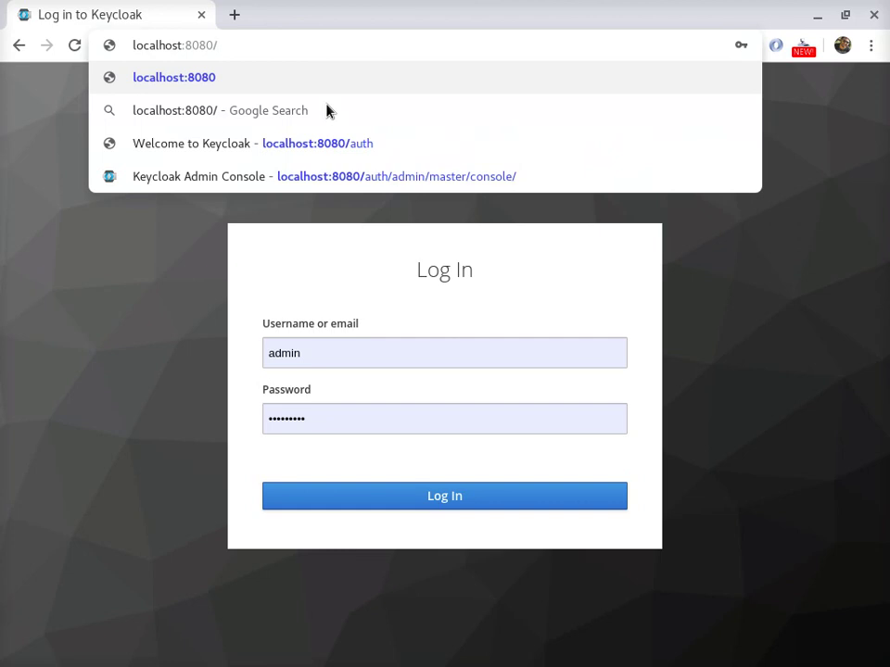
pyautogui.write('auth')
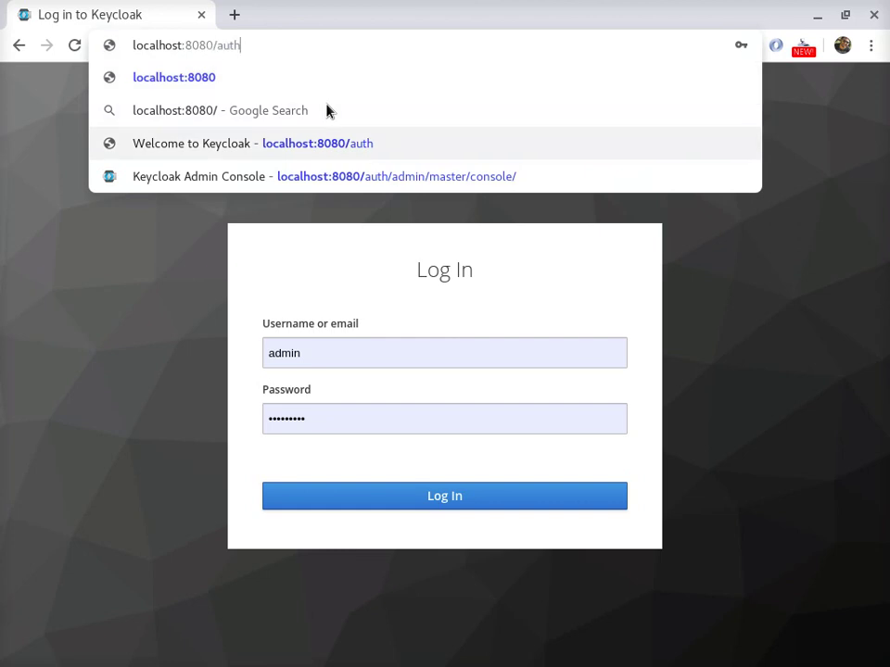
pyautogui.write('/')
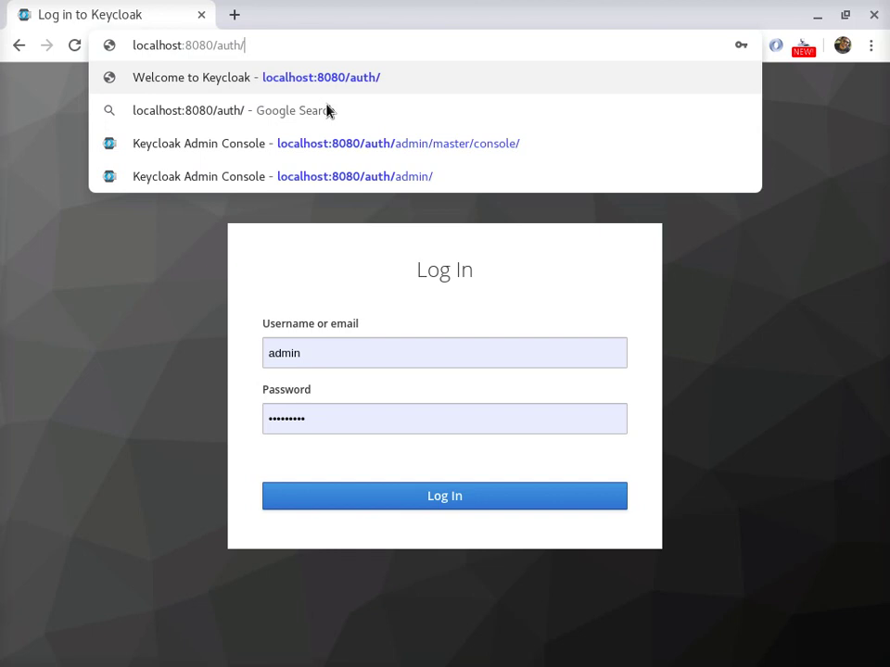
pyautogui.press('BackSpace')
pyautogui.press('Return')
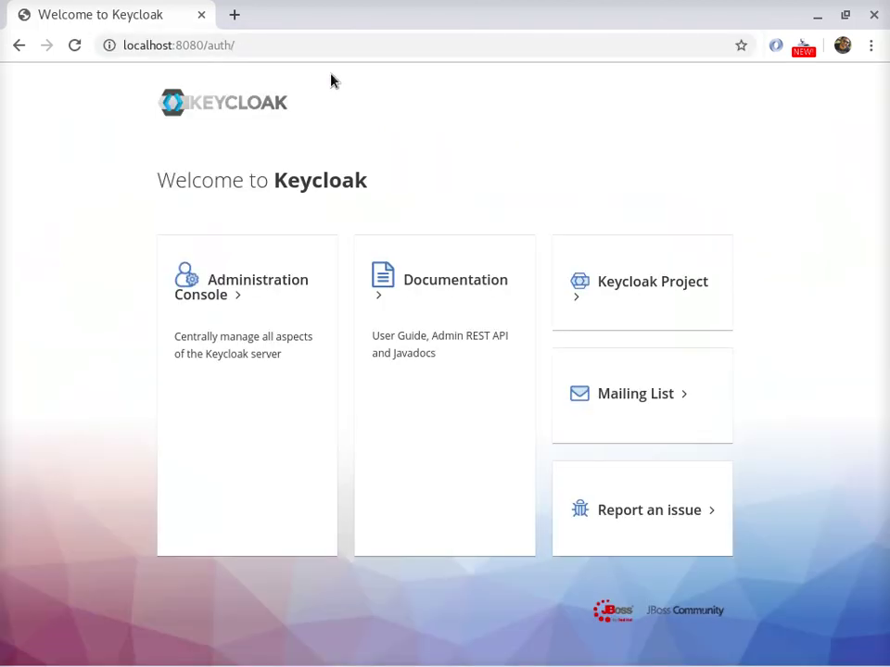
pyautogui.click(247, 278)
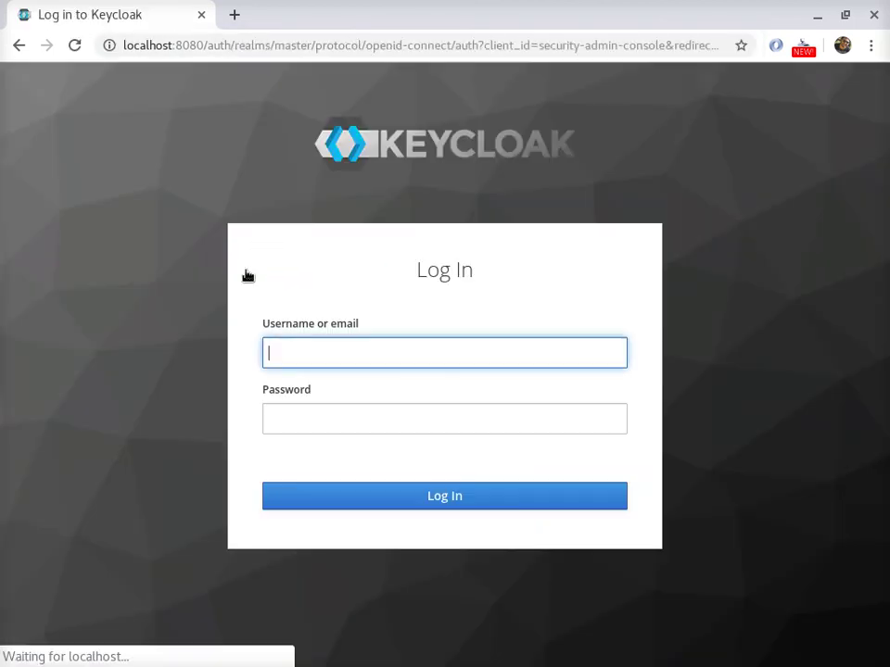
pyautogui.doubleClick(290, 45)
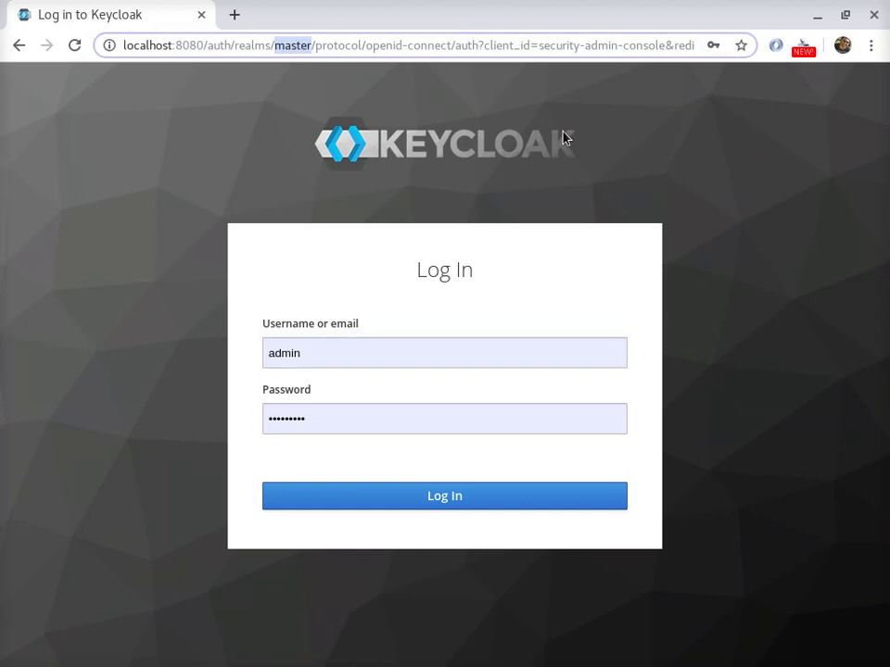
pyautogui.write('jugvale')
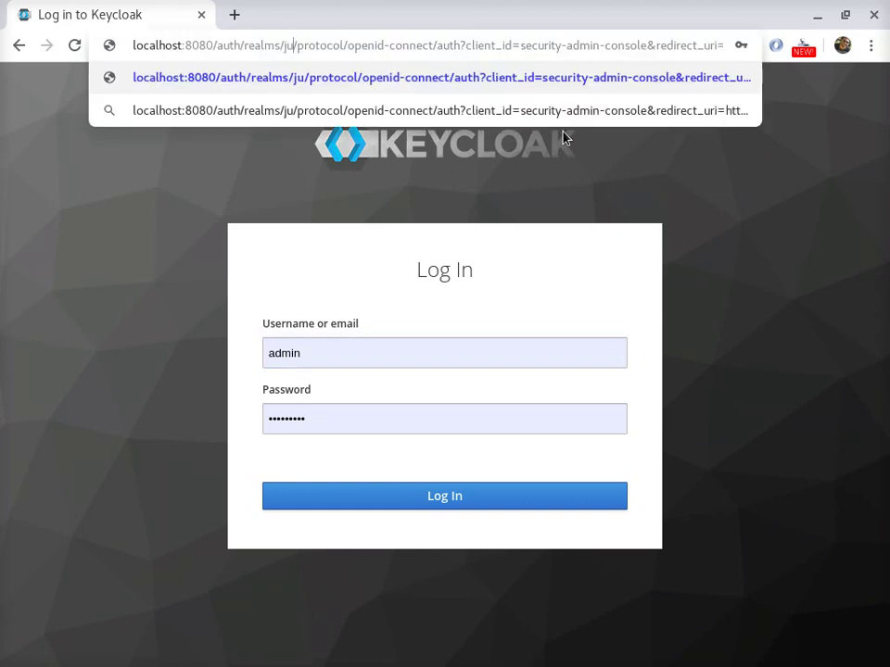
pyautogui.press('Return')
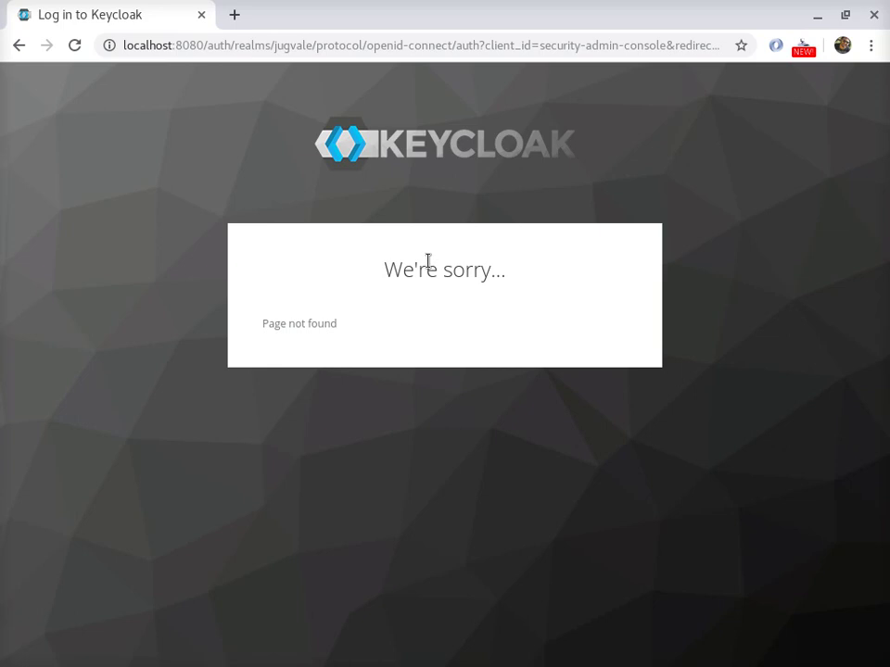
pyautogui.moveTo(315, 45); pyautogui.dragTo(727, 45)
pyautogui.press('BackSpace')
pyautogui.press('BackSpace')
pyautogui.press('BackSpace')
pyautogui.press('BackSpace')
pyautogui.press('BackSpace')
pyautogui.press('BackSpace')
pyautogui.press('BackSpace')
pyautogui.press('BackSpace')
pyautogui.press('BackSpace')
pyautogui.press('BackSpace')
pyautogui.press('BackSpace')
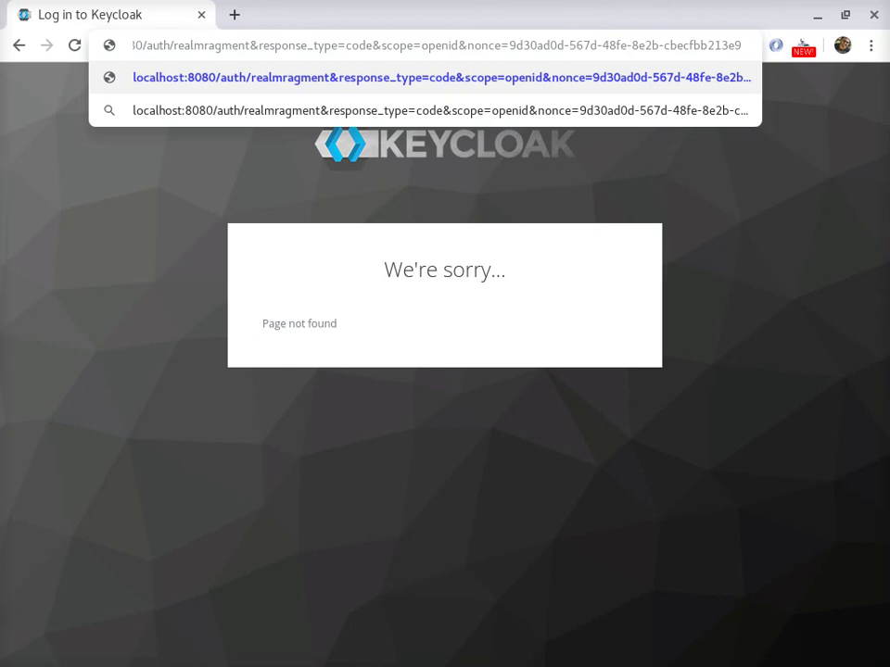
pyautogui.hotkey('shift', 'End')
pyautogui.press('Delete')
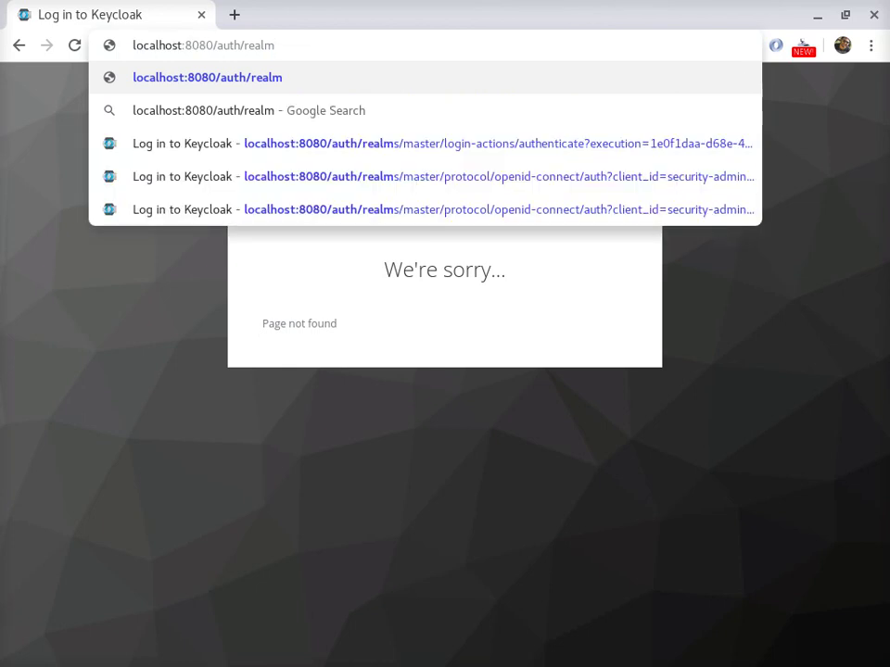
pyautogui.write('/jugvale')
pyautogui.press('Return')
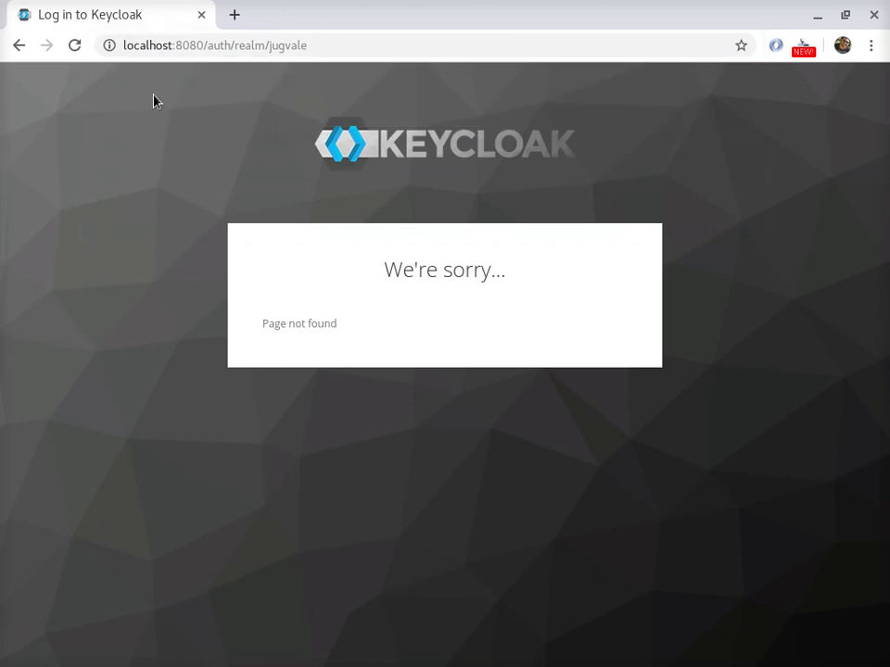
pyautogui.moveTo(234, 47); pyautogui.dragTo(455, 46)
pyautogui.press('BackSpace')
pyautogui.press('Return')
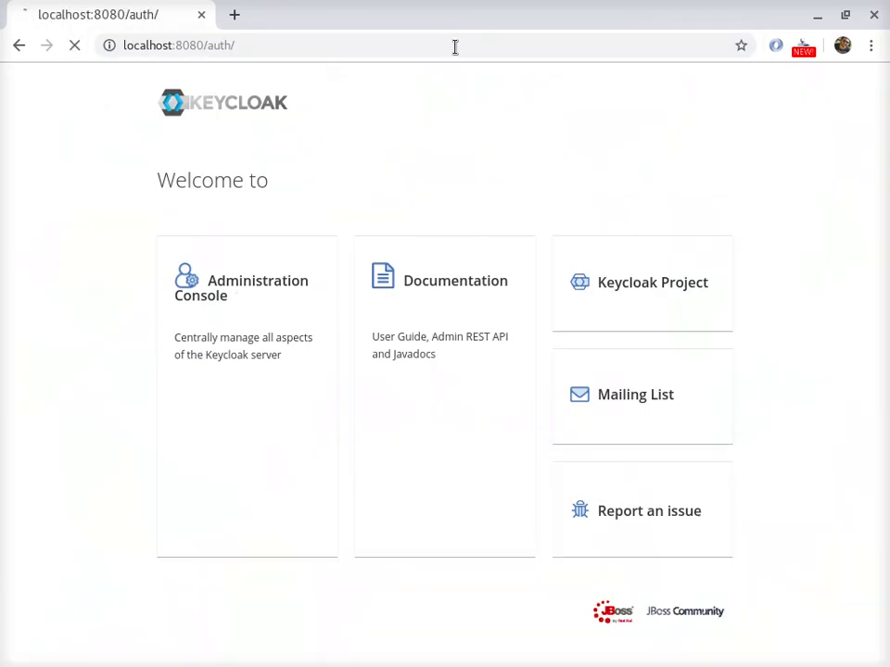
pyautogui.click(228, 283)
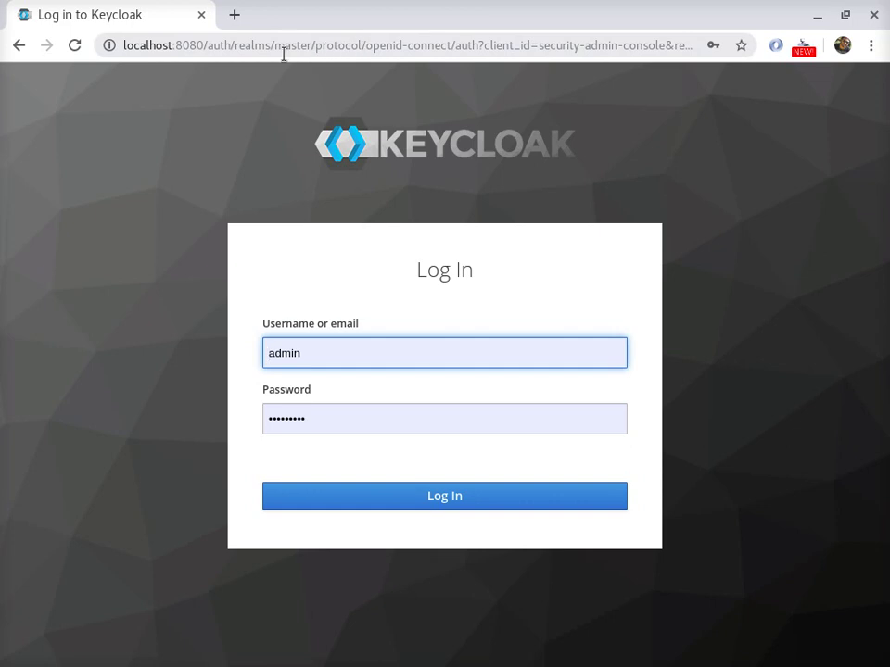
pyautogui.moveTo(315, 44); pyautogui.dragTo(617, 46)
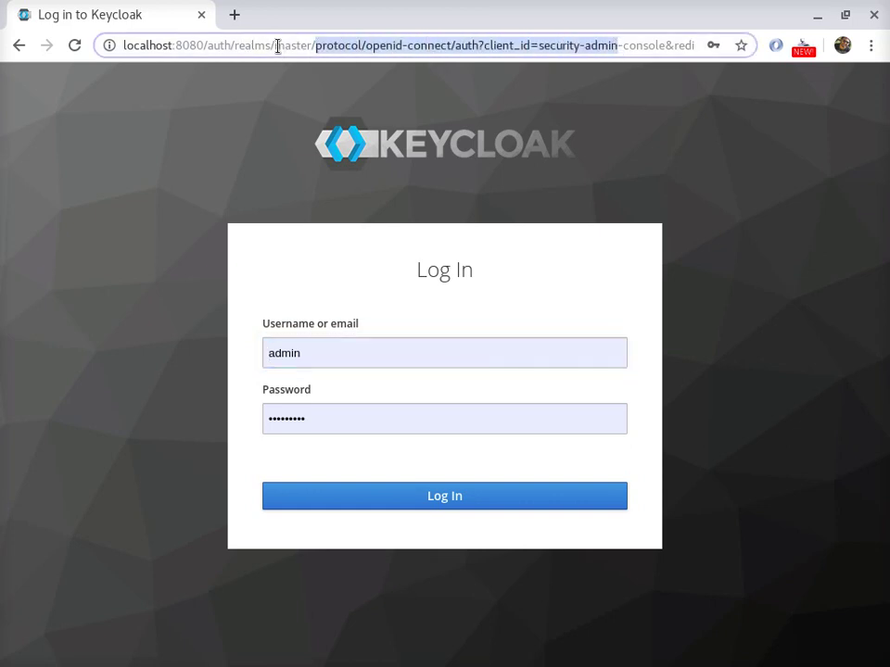
pyautogui.click(316, 44)
pyautogui.hotkey('shift', 'End')
pyautogui.press('BackSpace')
pyautogui.press('BackSpace')
pyautogui.press('BackSpace')
pyautogui.press('BackSpace')
pyautogui.press('BackSpace')
pyautogui.press('BackSpace')
pyautogui.press('BackSpace')
pyautogui.press('BackSpace')
pyautogui.press('BackSpace')
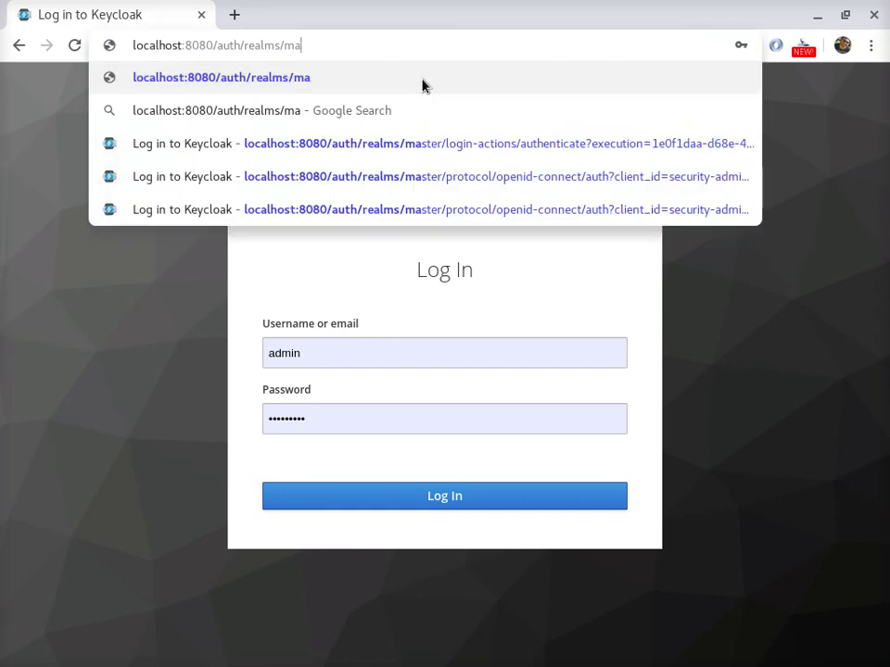
pyautogui.write('/jugvale')
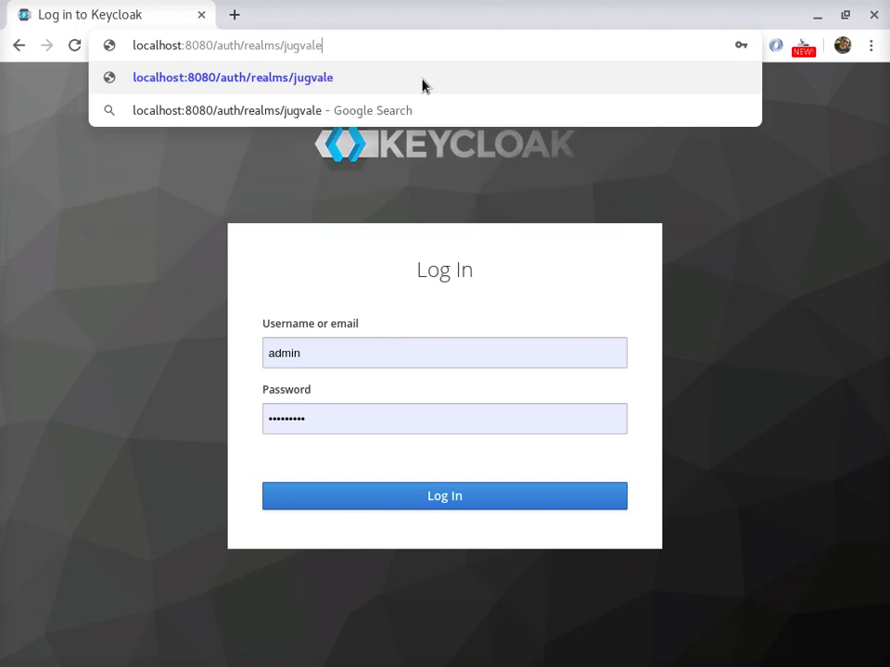
pyautogui.press('Return')
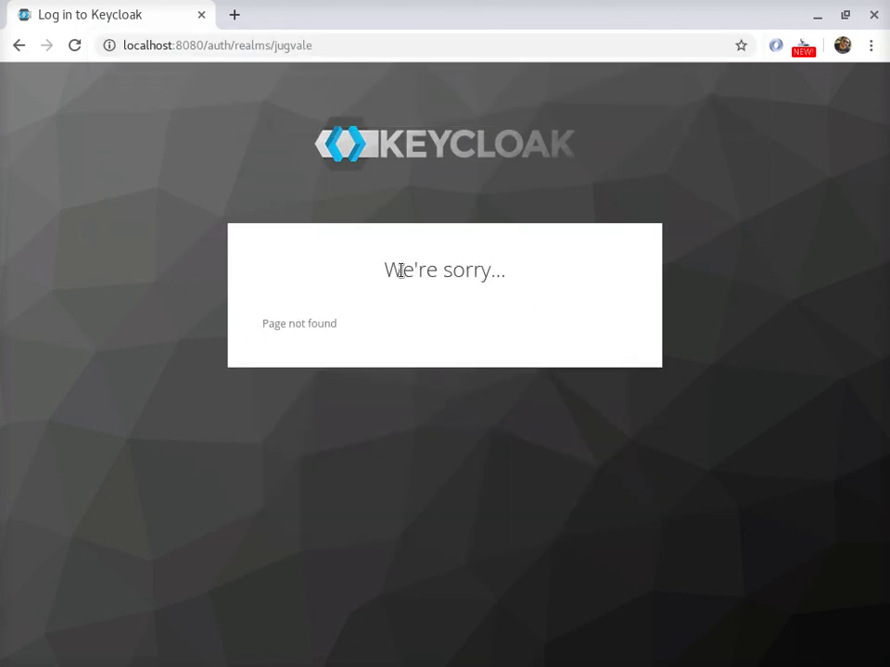
pyautogui.click(16, 44)
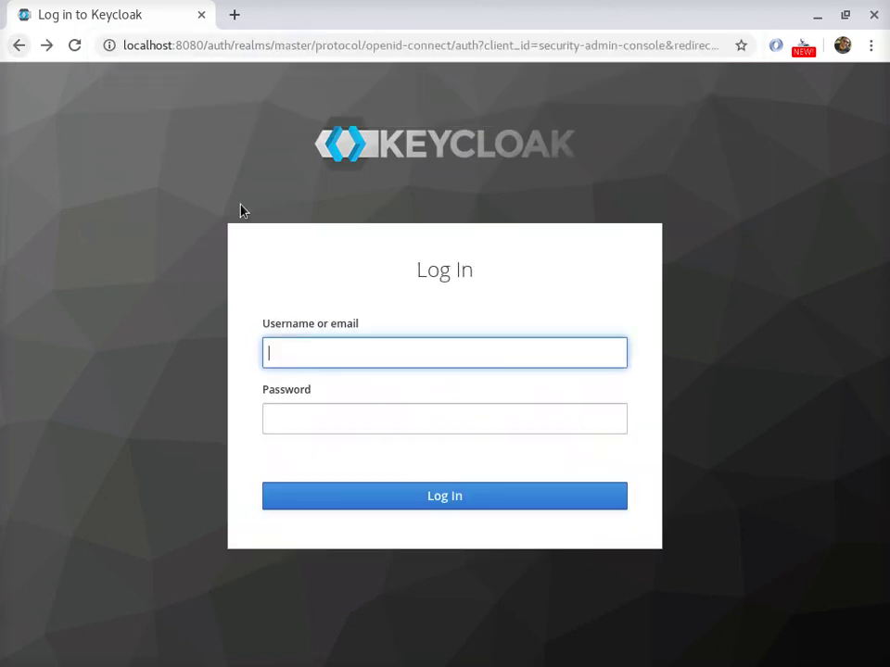
# - Retry the admin login with a replaced password and check Chrome's saved passwords
pyautogui.click(393, 499)
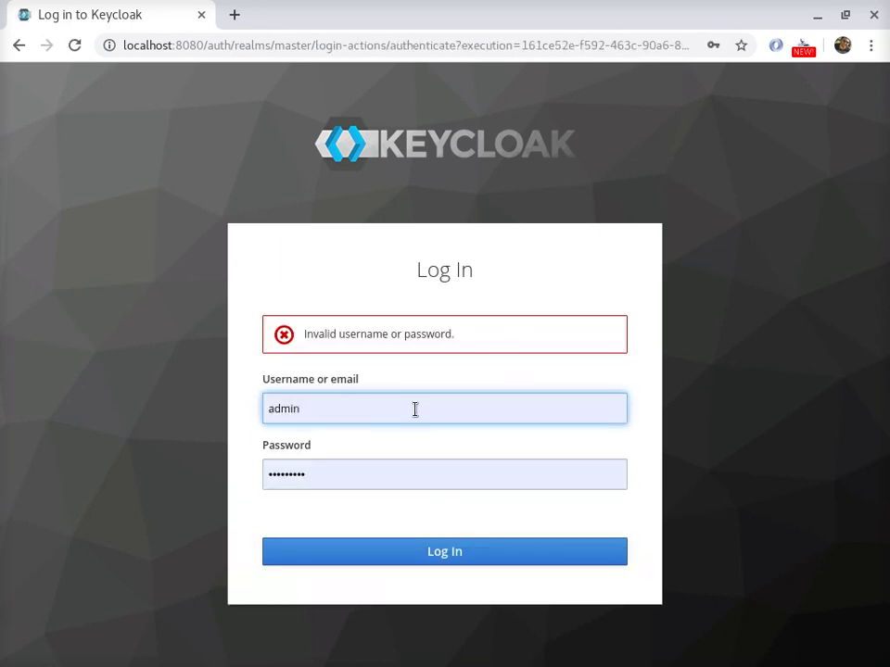
pyautogui.doubleClick(326, 468)
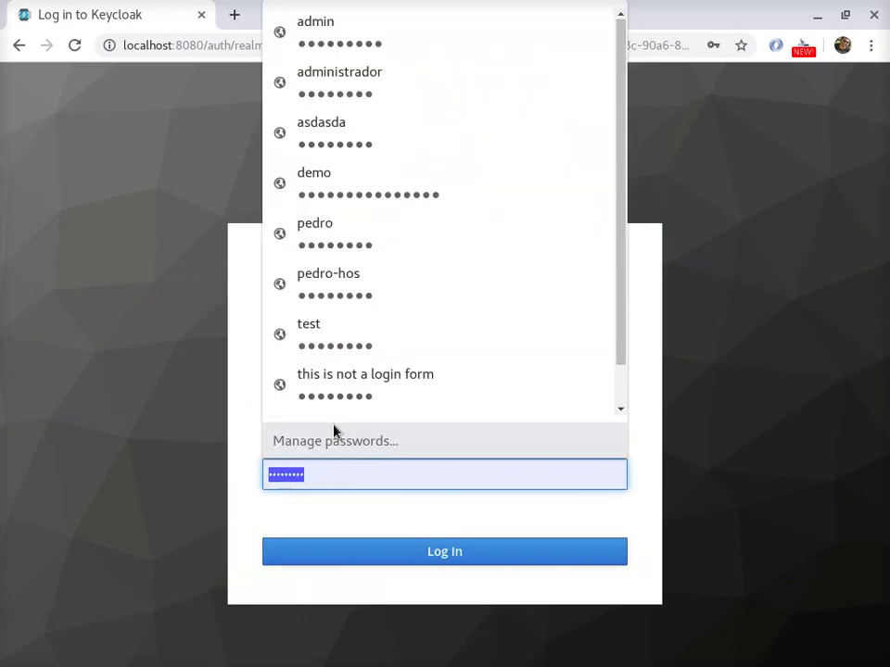
pyautogui.write('admin')
pyautogui.click(335, 435)
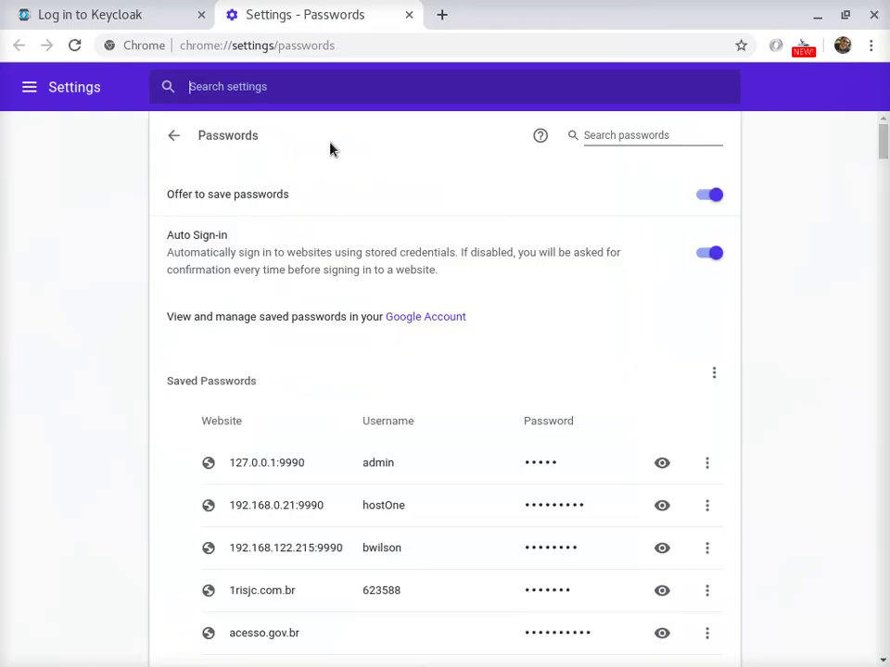
pyautogui.click(409, 15)
# - Re-enter the admin password, sign in, and dismiss Chrome's update-password prompt
pyautogui.doubleClick(303, 471)
pyautogui.write('p')
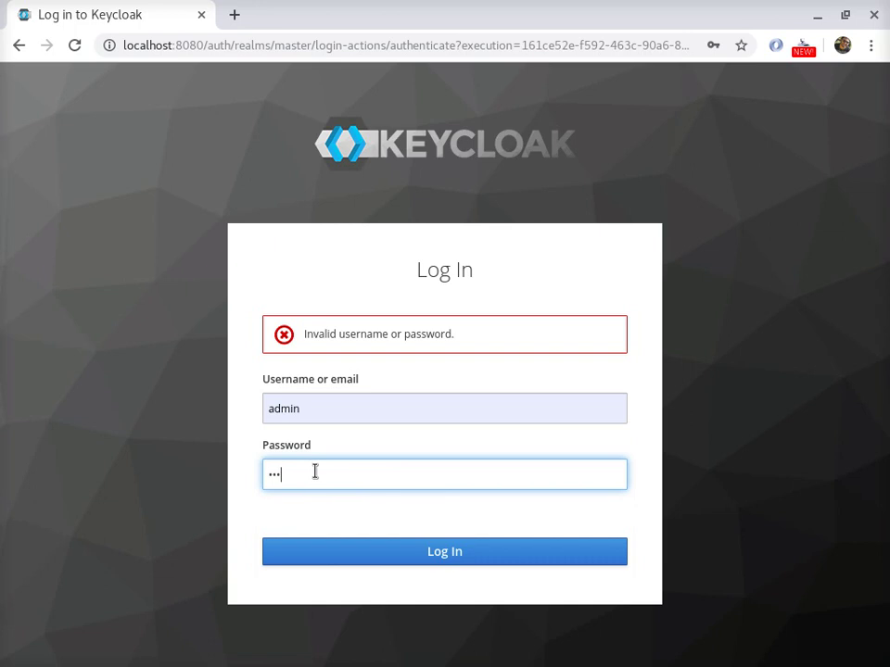
pyautogui.press('BackSpace')
pyautogui.press('BackSpace')
pyautogui.press('BackSpace')
pyautogui.write('admin')
pyautogui.press('Return')
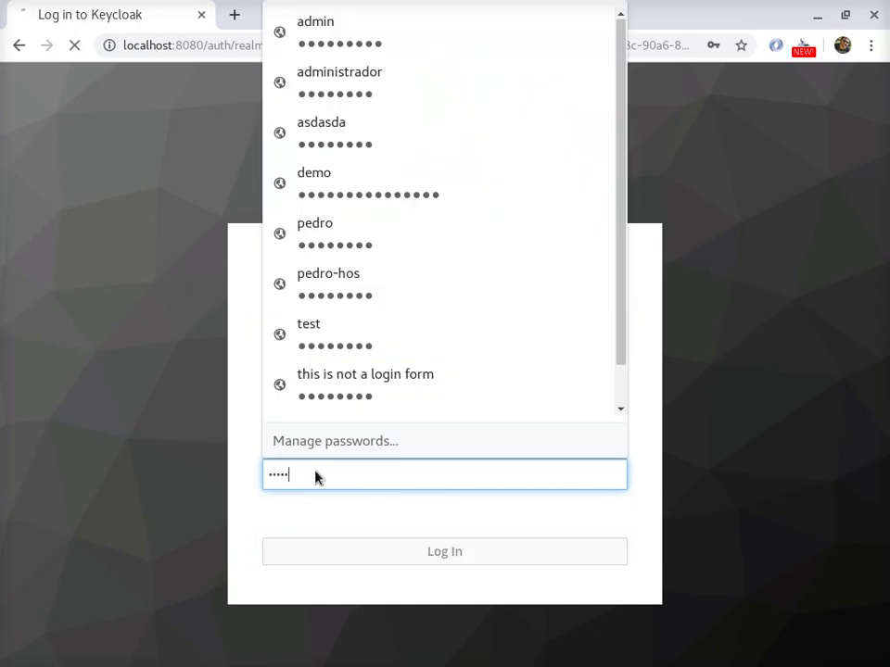
pyautogui.click(742, 73)
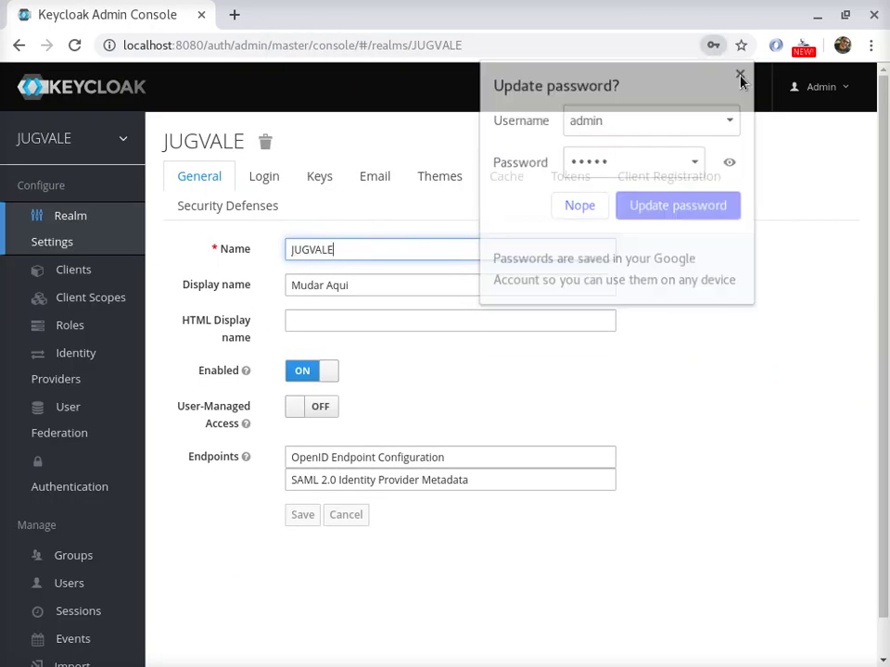
pyautogui.moveTo(53, 191)
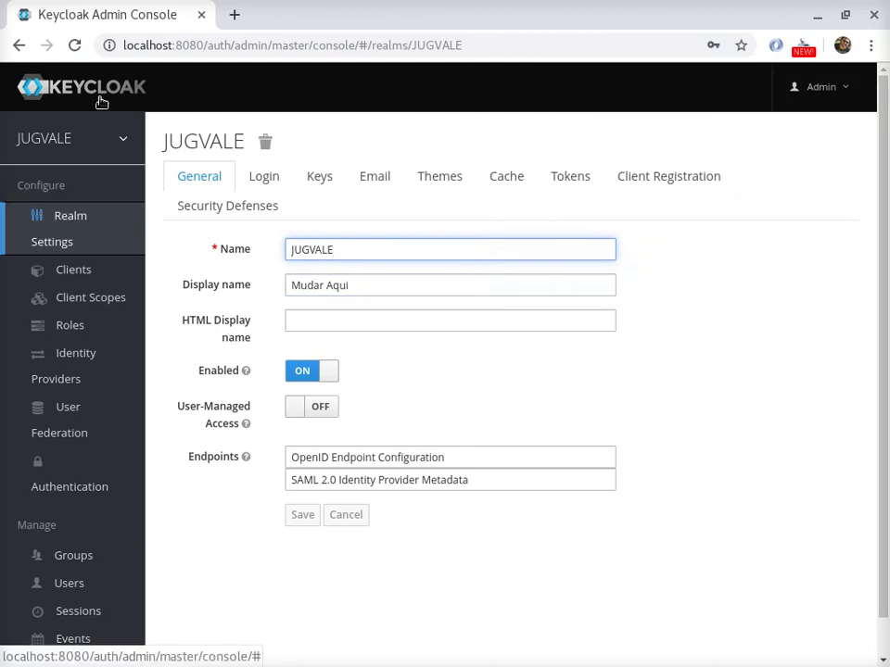
pyautogui.tripleClick(318, 285)
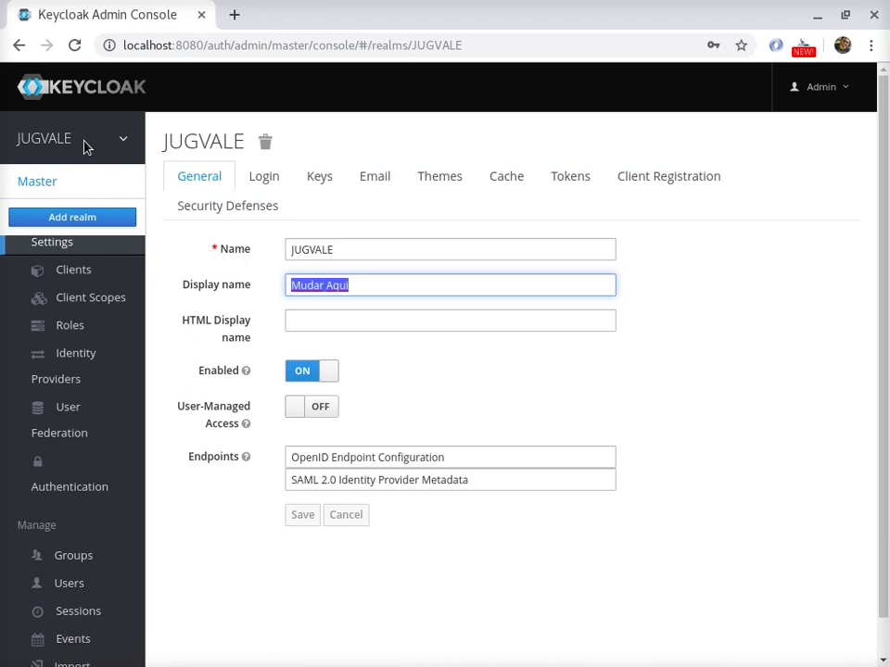
pyautogui.click(74, 180)
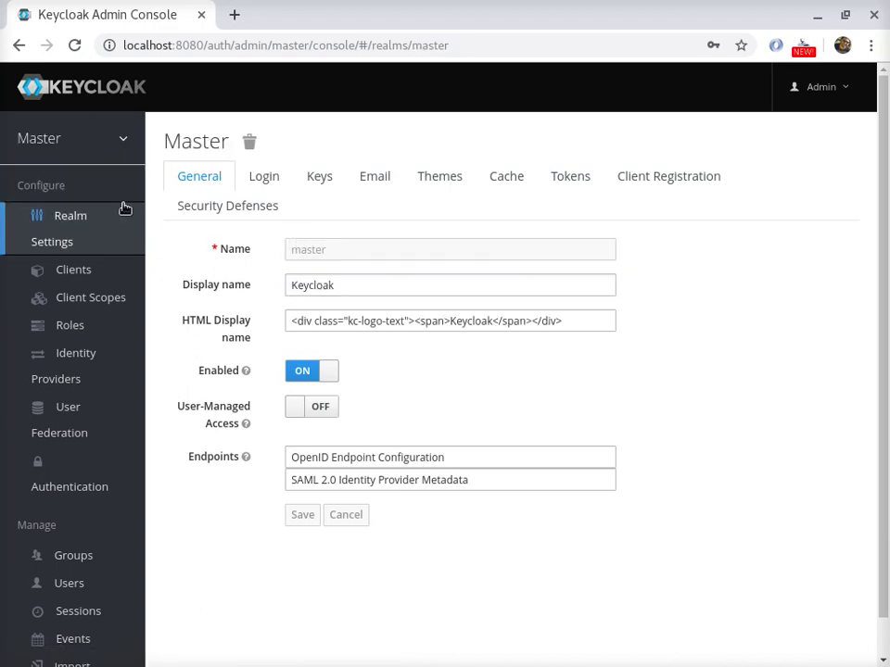
pyautogui.moveTo(70, 152)
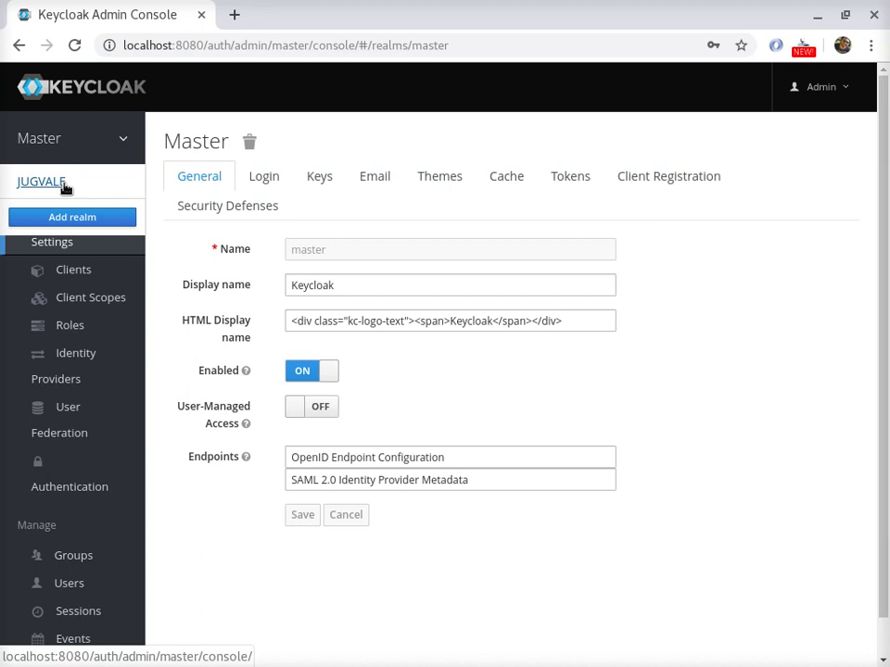
pyautogui.click(63, 183)
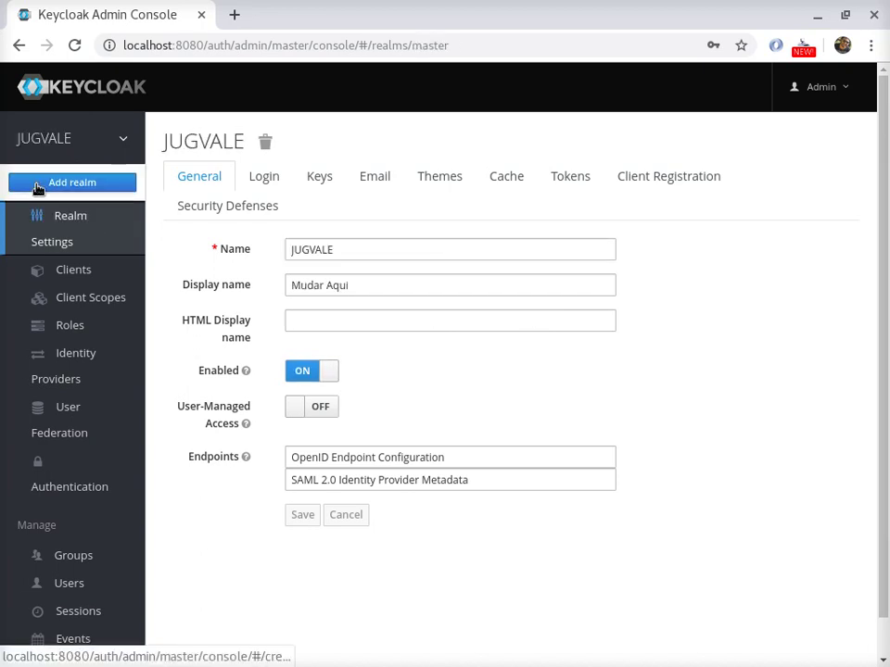
pyautogui.click(42, 162)
pyautogui.moveTo(59, 131)
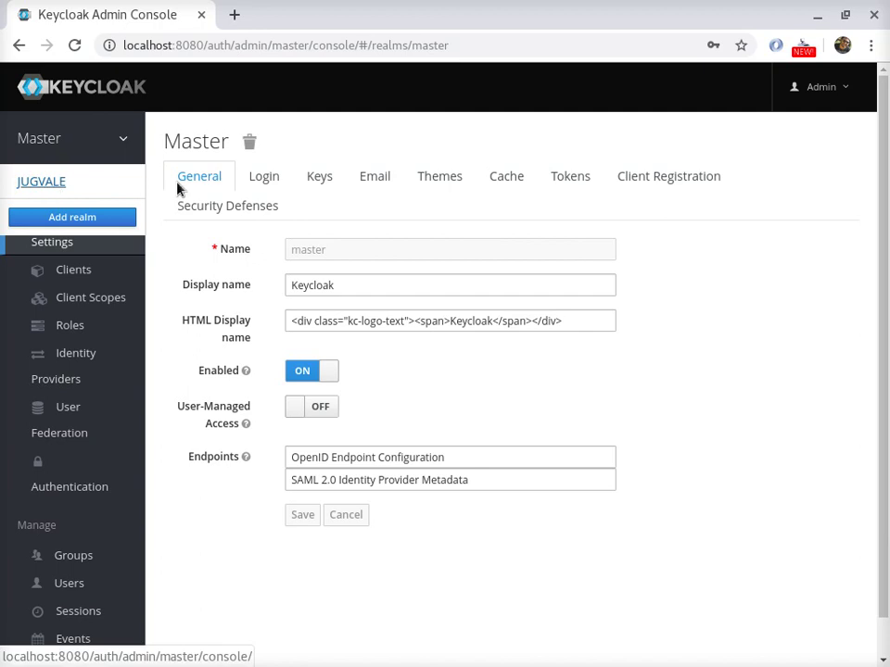
pyautogui.click(63, 182)
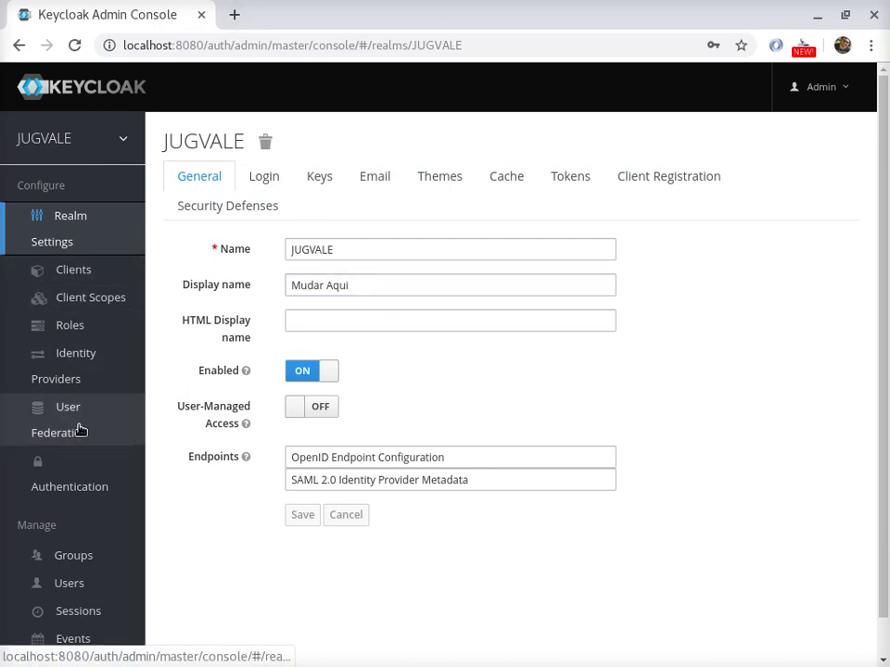
pyautogui.scroll(-1, 88, 445)
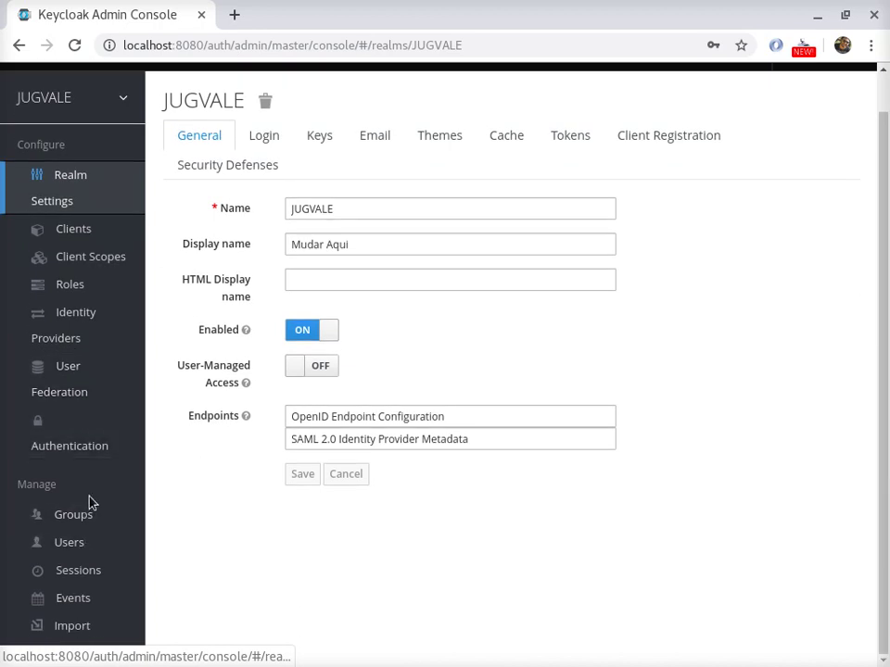
# - Create a new realm role named user in JUGVALE
pyautogui.click(75, 285)
pyautogui.moveTo(814, 182)
pyautogui.mouseDown()
pyautogui.moveTo(593, 235)
pyautogui.moveTo(773, 161)
pyautogui.moveTo(824, 185)
pyautogui.mouseUp()
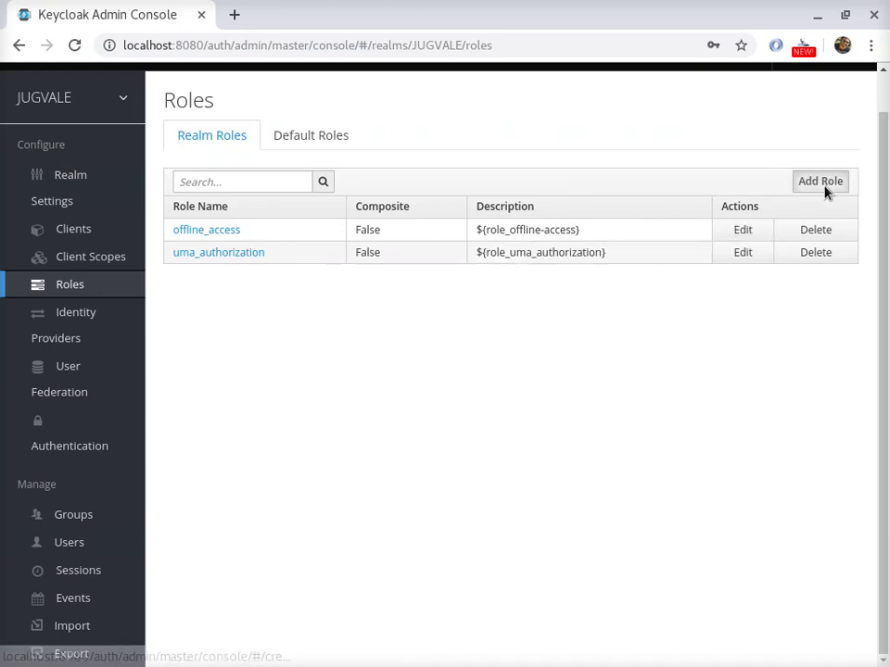
pyautogui.click(824, 184)
pyautogui.click(352, 164)
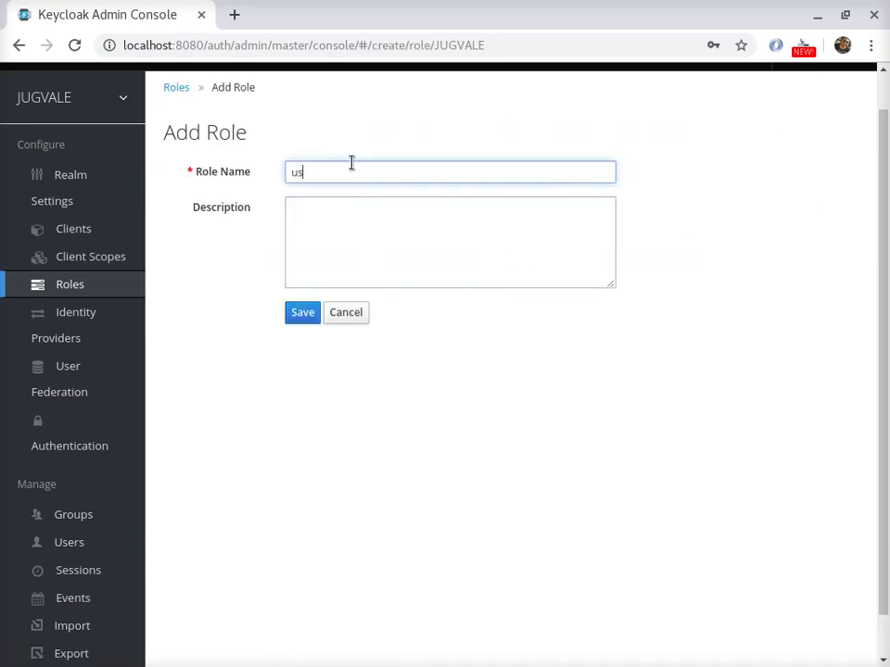
pyautogui.click(306, 316)
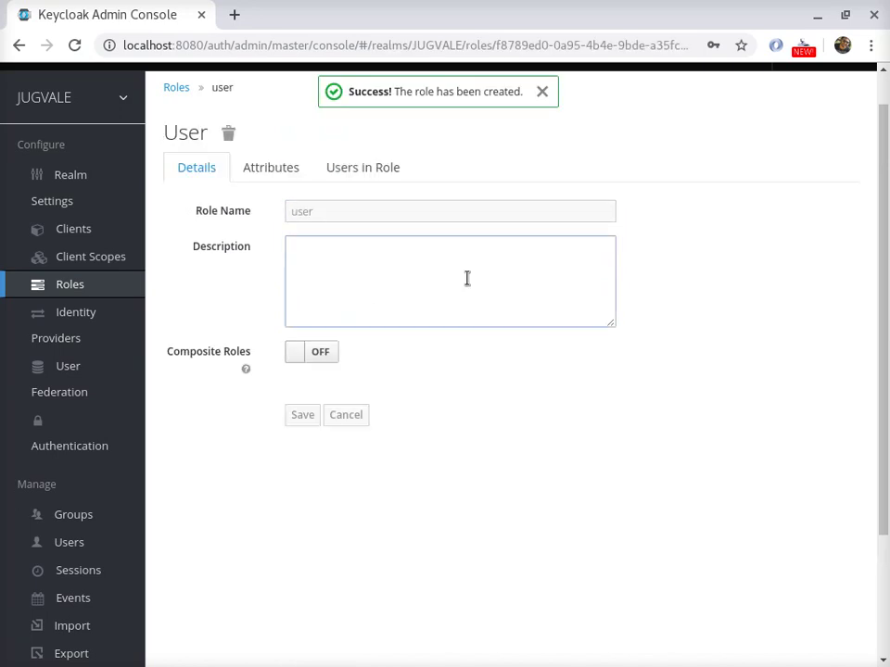
# - Check that the user role has no members, then go to the Users page
pyautogui.click(292, 169)
pyautogui.click(363, 176)
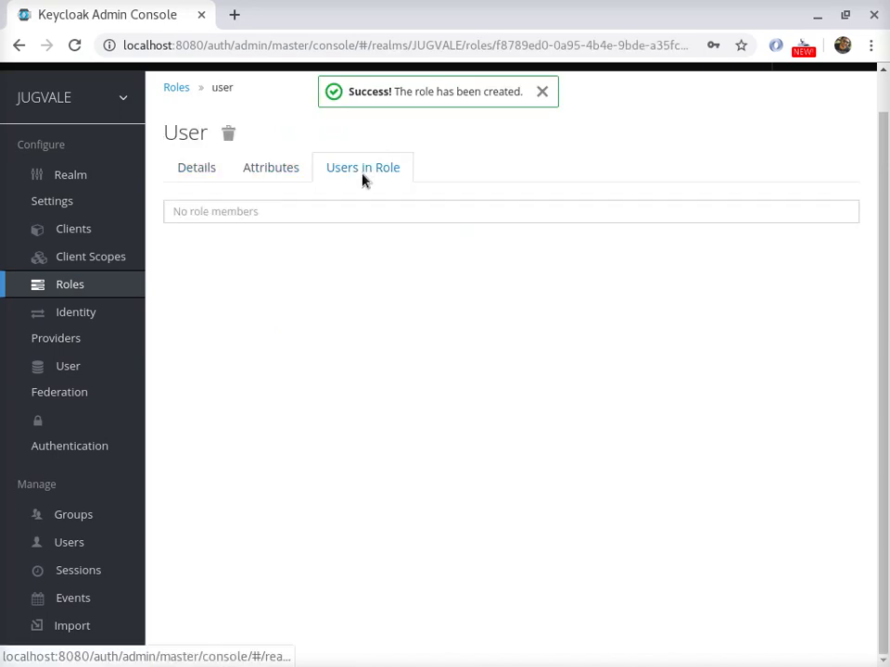
pyautogui.click(191, 175)
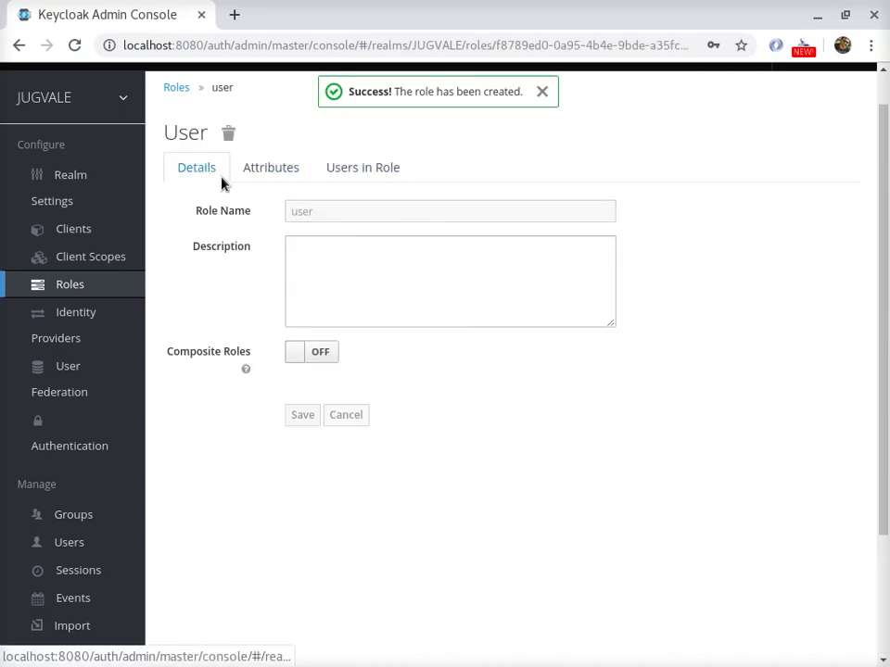
pyautogui.click(337, 176)
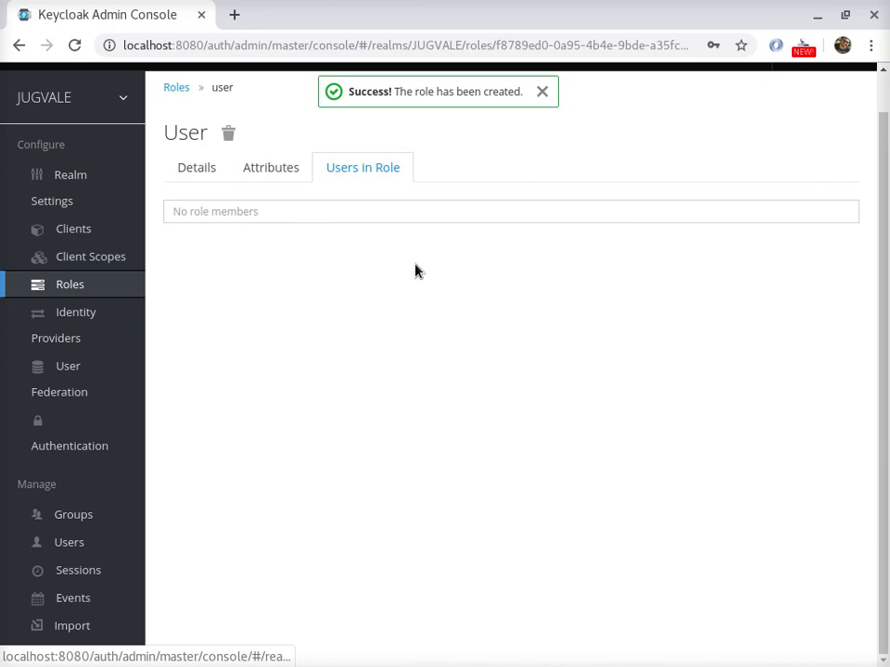
pyautogui.click(69, 554)
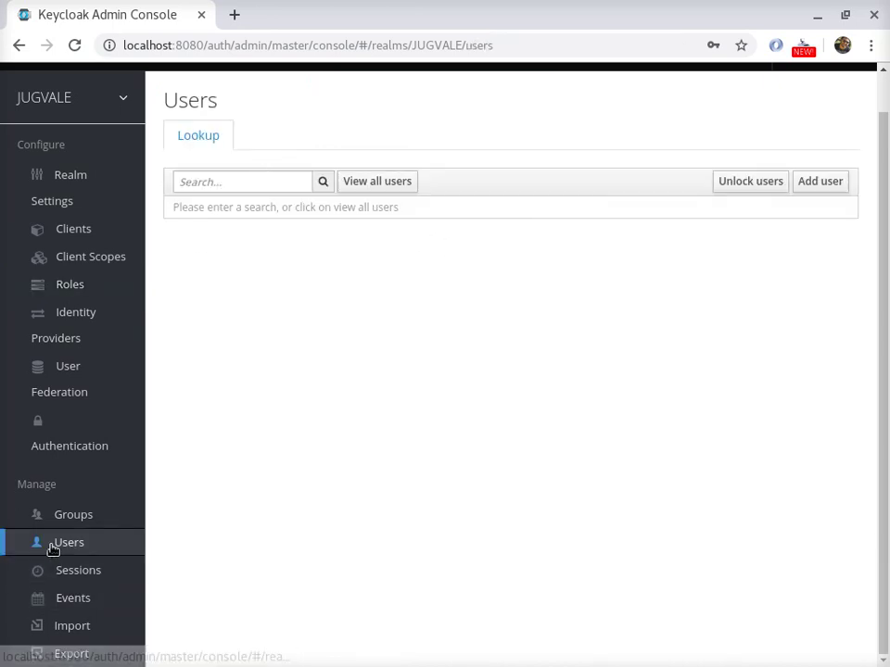
# - Add a user with username, e-mail, first and last name, requiring Update Password, and save
pyautogui.click(376, 181)
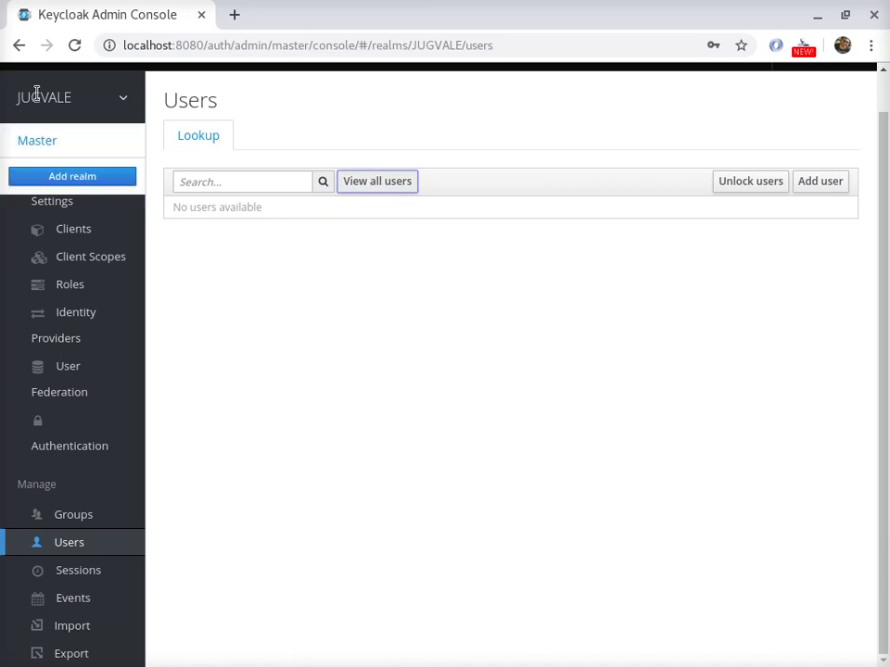
pyautogui.click(809, 184)
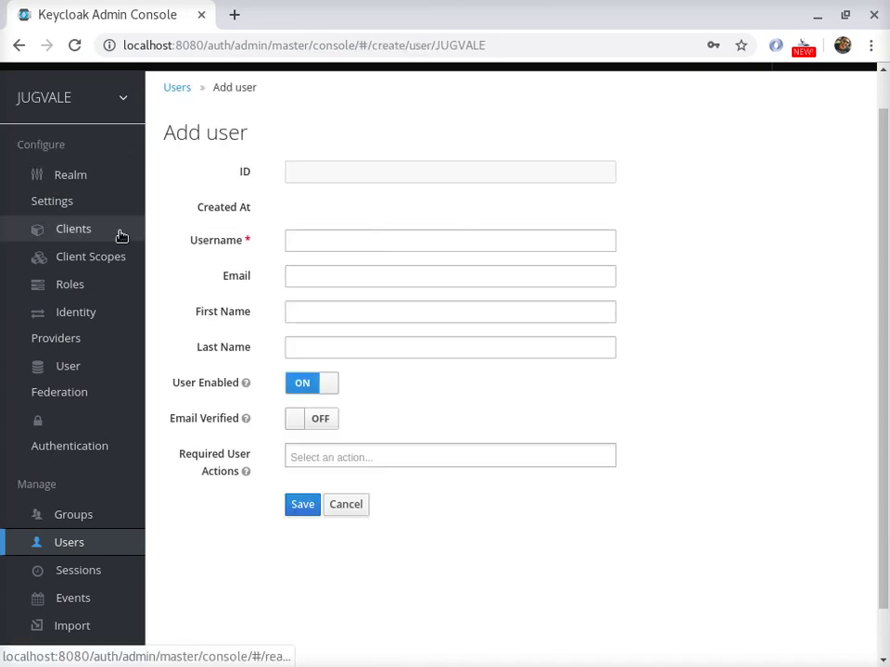
pyautogui.click(315, 241)
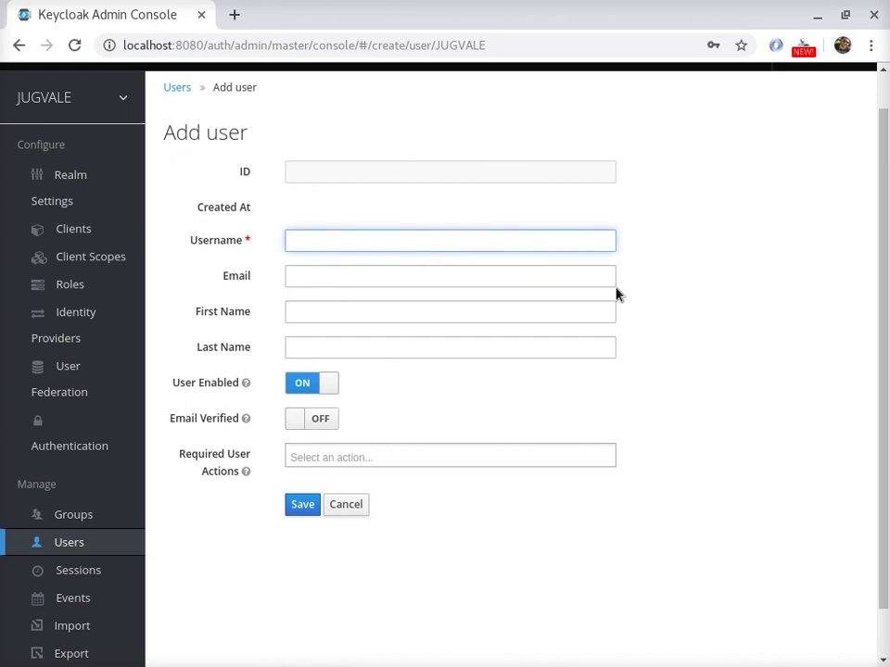
pyautogui.click(421, 285)
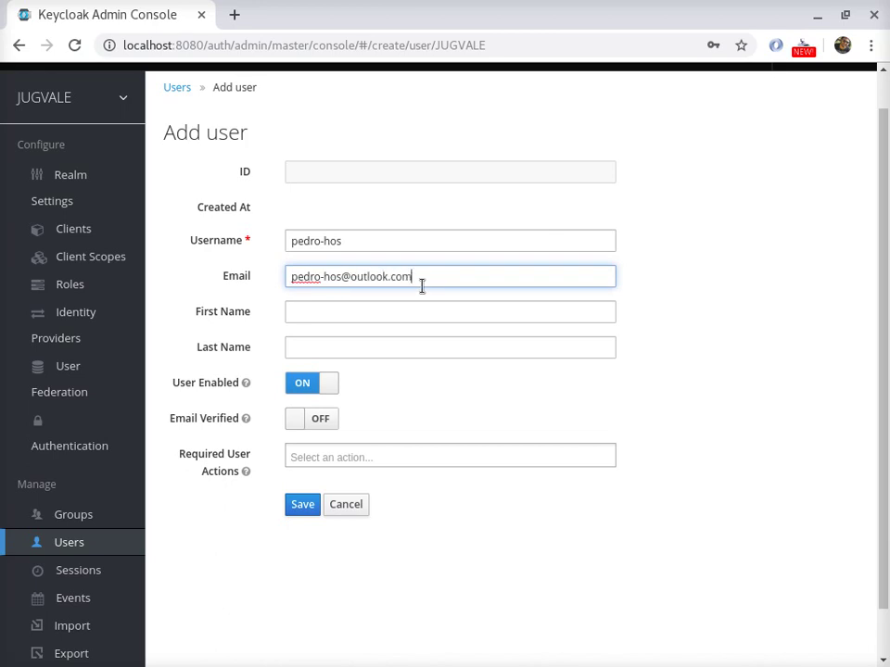
pyautogui.press('Tab')
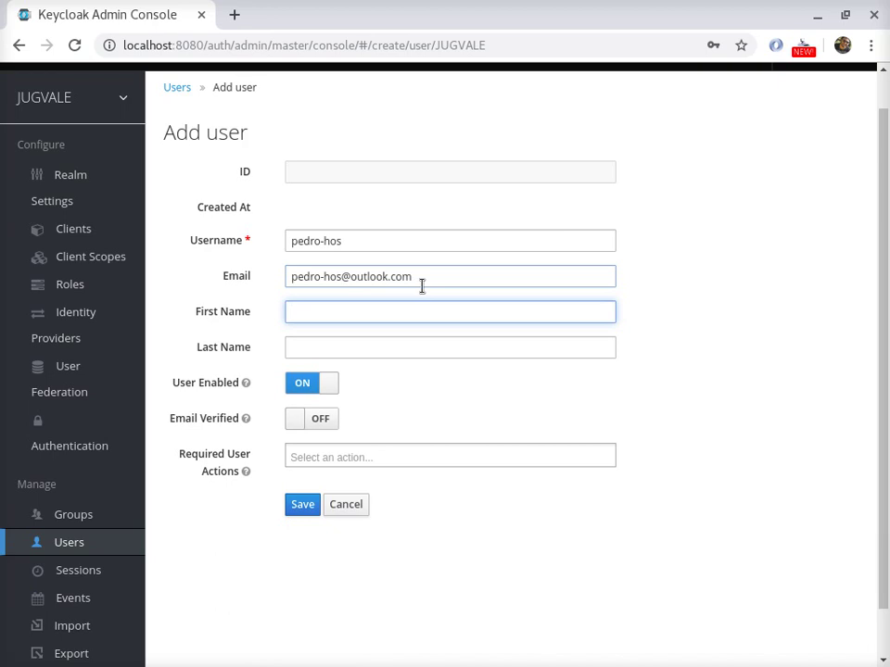
pyautogui.press('Tab')
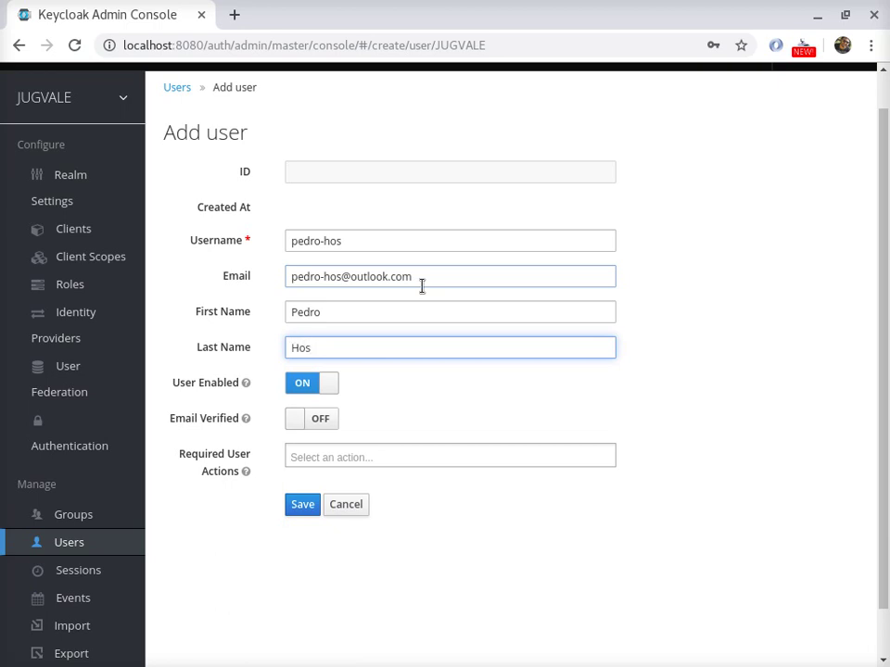
pyautogui.doubleClick(306, 243)
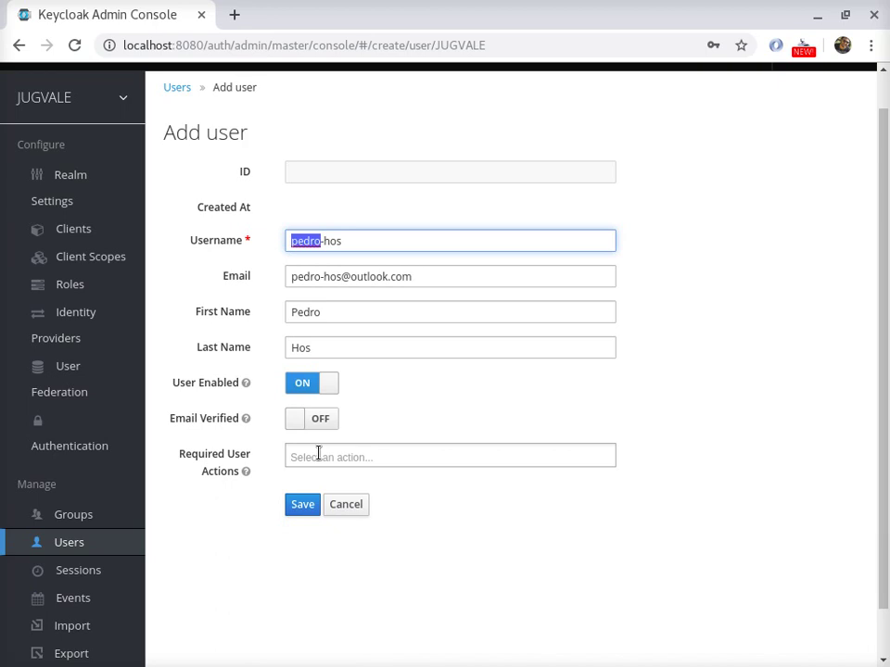
pyautogui.click(318, 455)
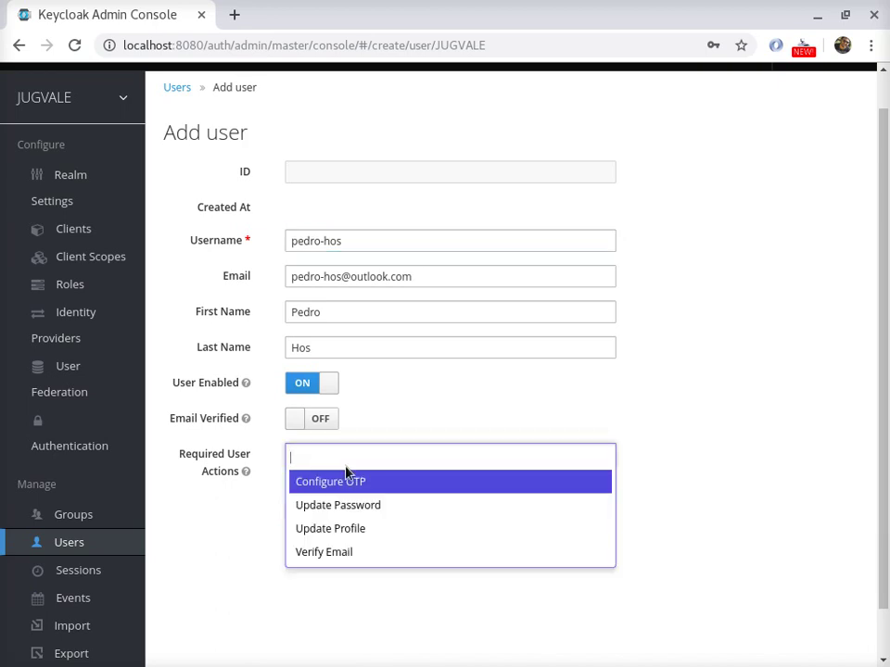
pyautogui.click(386, 515)
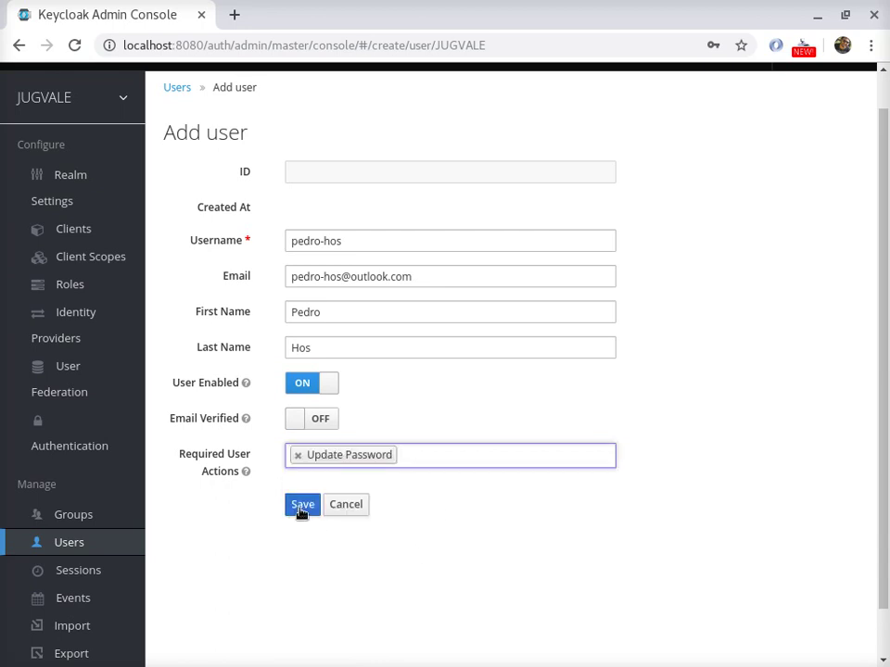
pyautogui.click(302, 506)
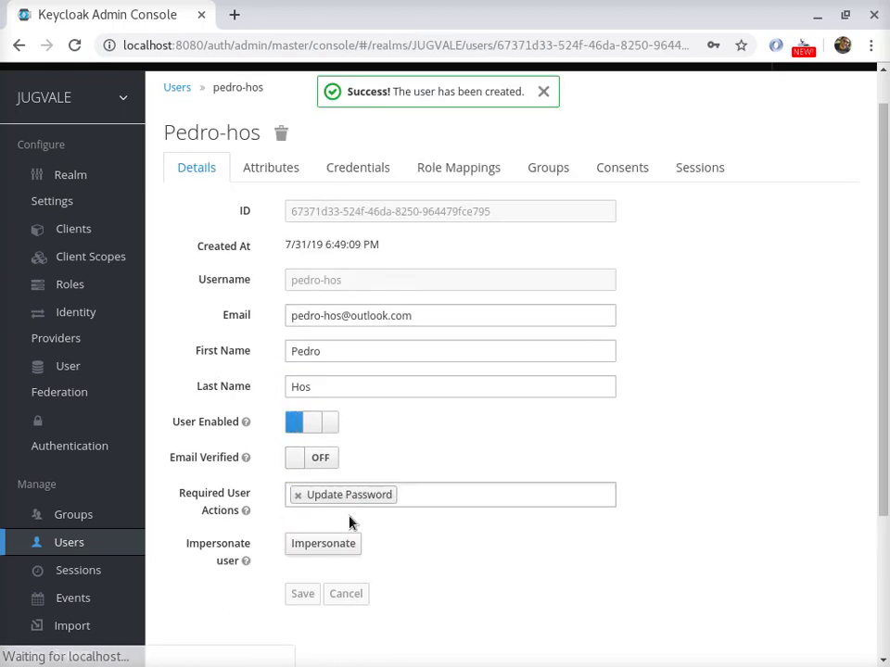
# - Assign the realm role user to the new user in Role Mappings
pyautogui.click(483, 164)
pyautogui.click(320, 230)
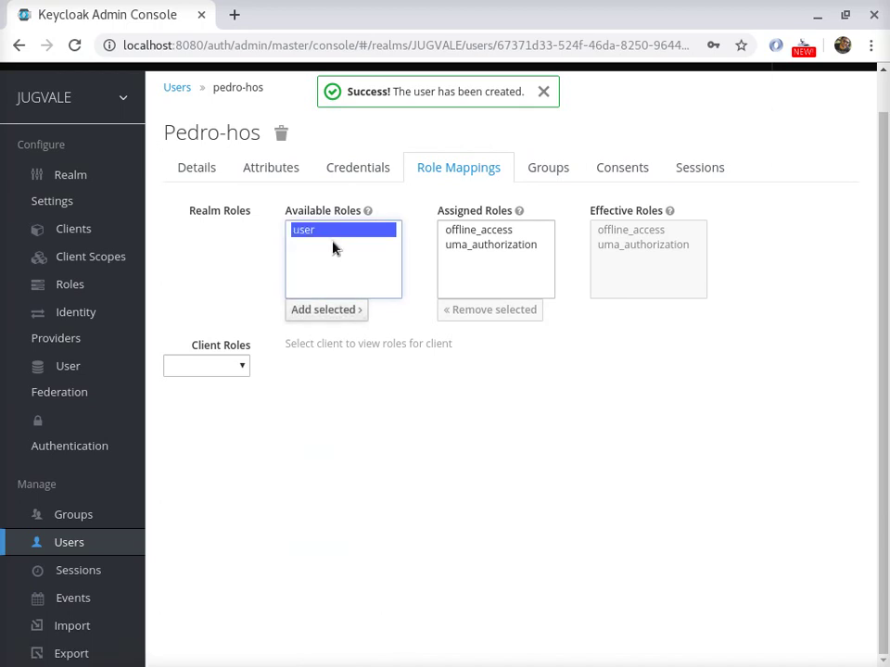
pyautogui.click(338, 311)
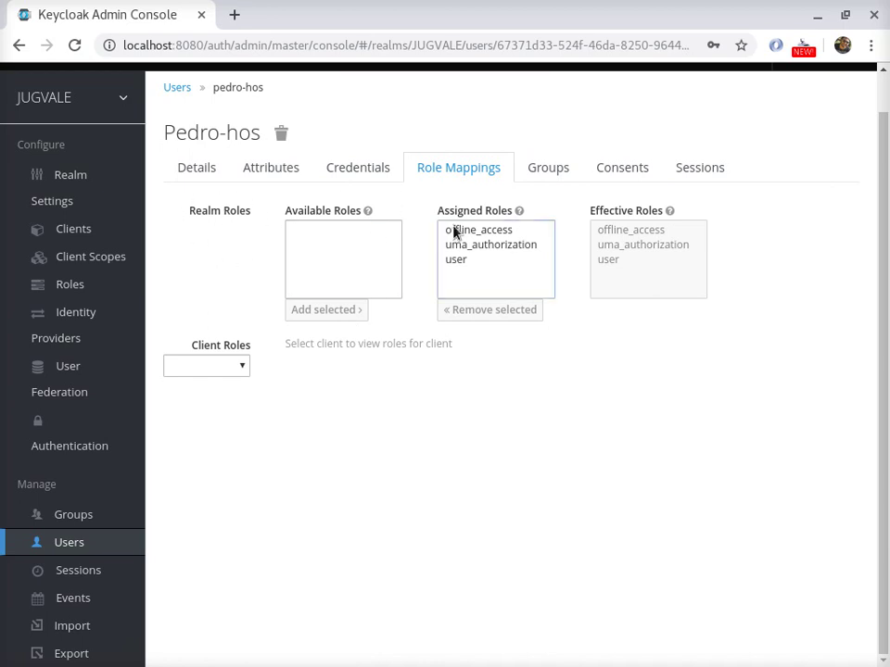
# - Return to the Users list and open the new user's details for editing
pyautogui.click(215, 367)
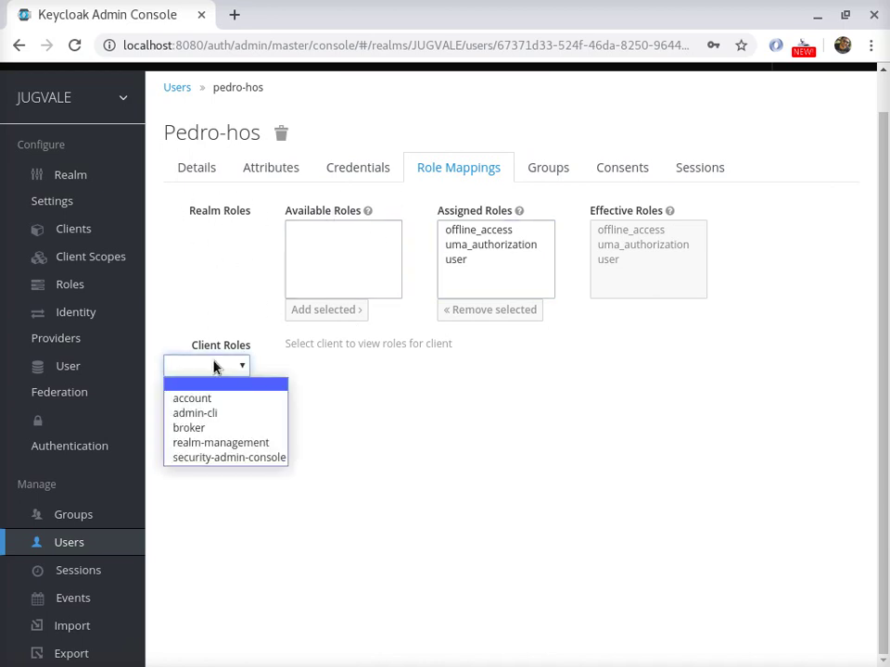
pyautogui.click(215, 366)
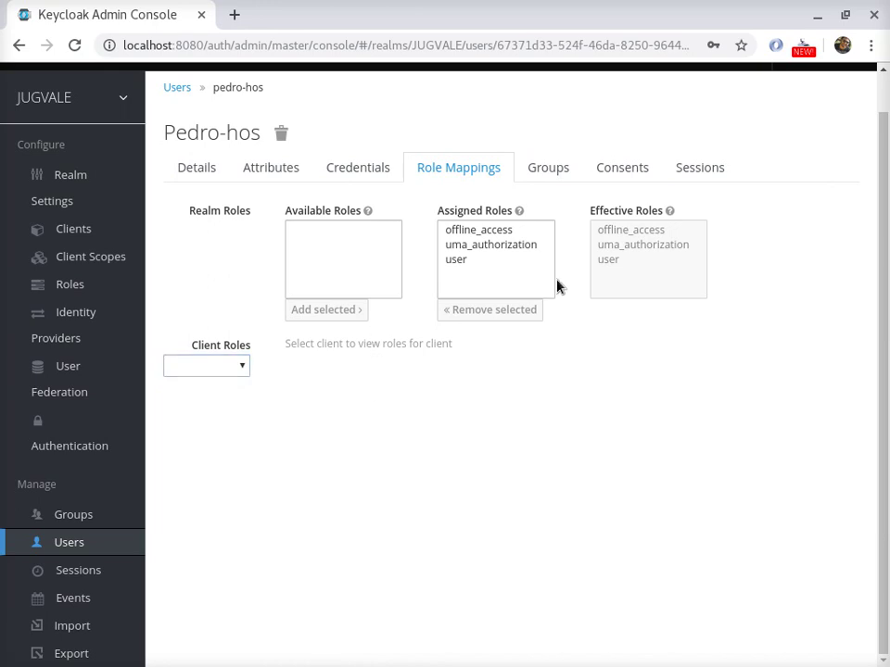
pyautogui.click(176, 89)
pyautogui.scroll(1, 309, 325)
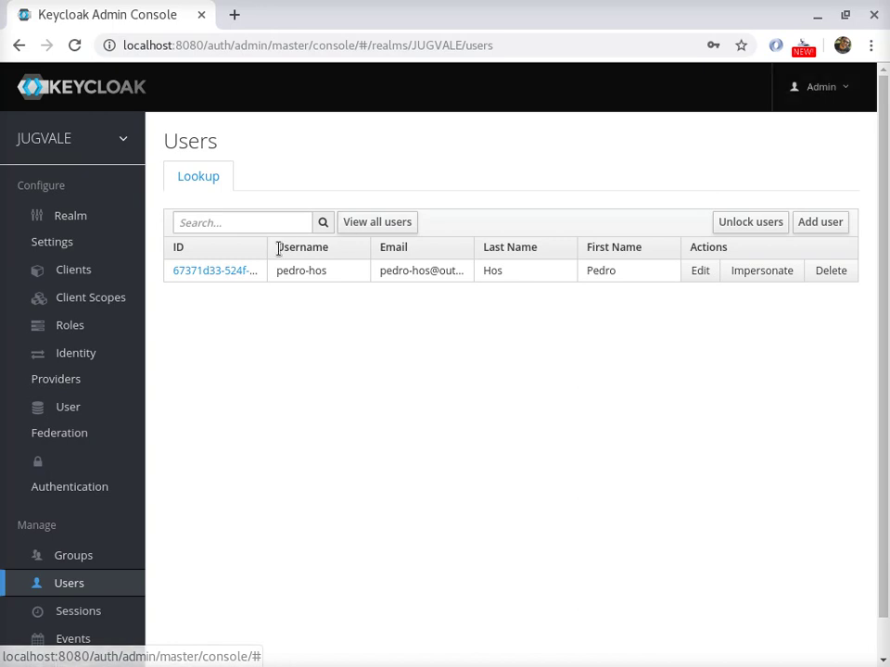
pyautogui.click(700, 270)
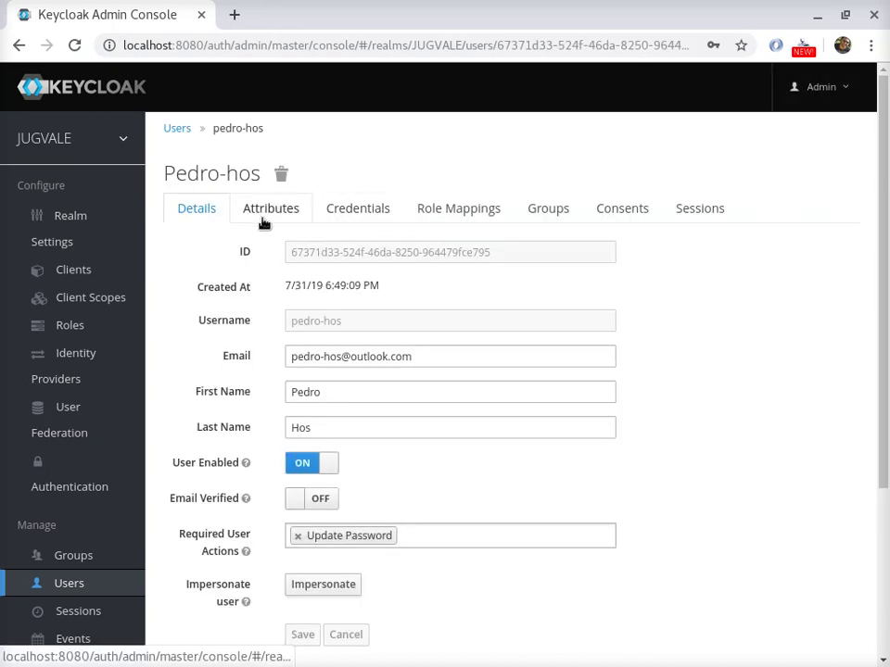
# - Enter a new password and its confirmation on the user's Credentials tab
pyautogui.click(358, 209)
pyautogui.click(313, 294)
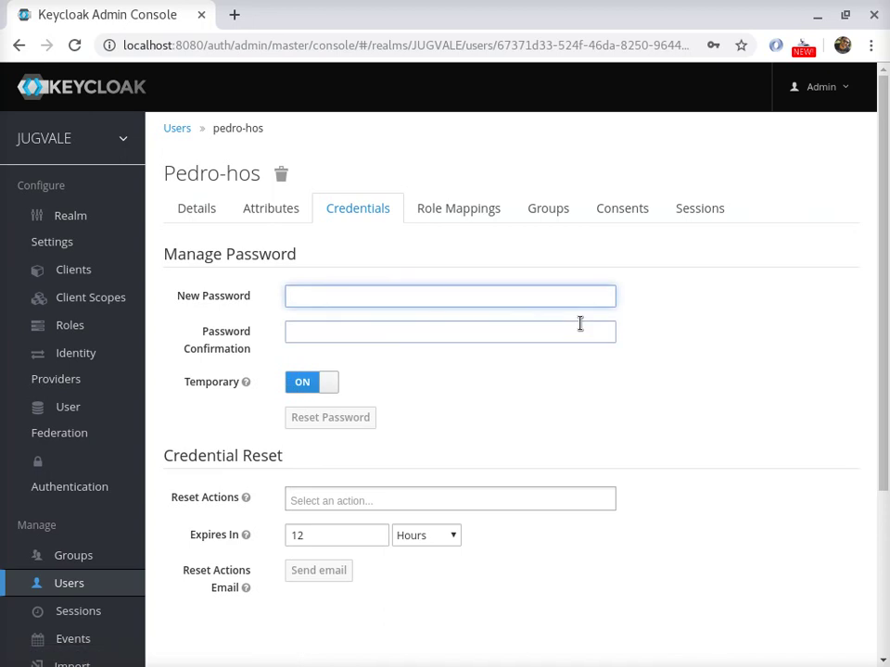
pyautogui.write('1234')
pyautogui.click(580, 324)
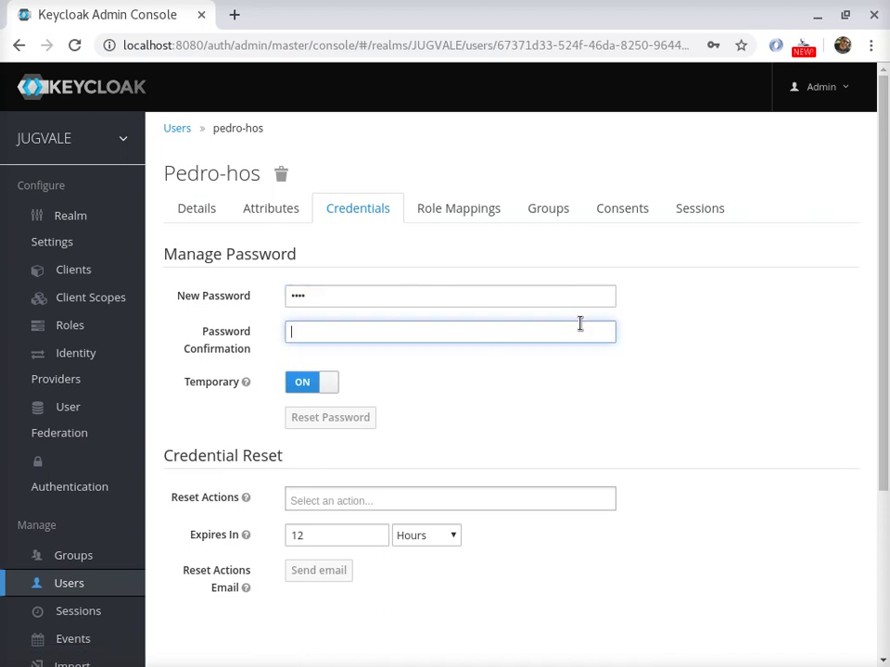
pyautogui.write('12')
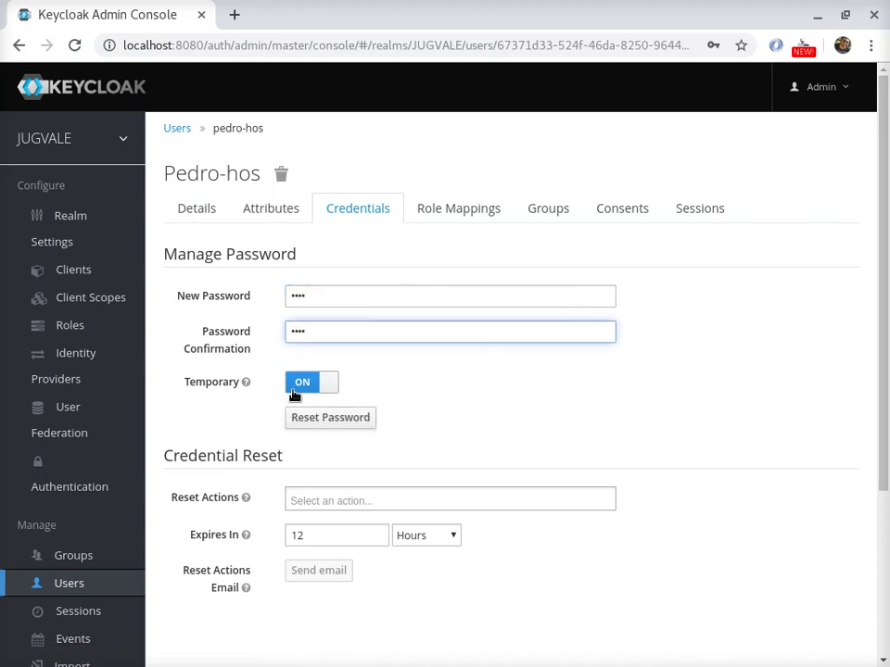
pyautogui.scroll(-2, 390, 427)
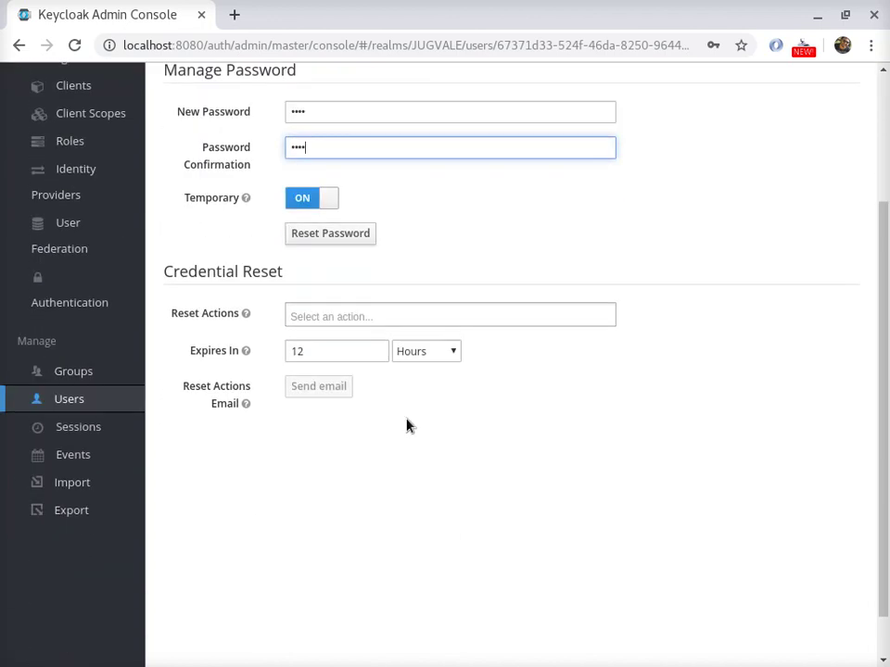
pyautogui.scroll(2, 422, 375)
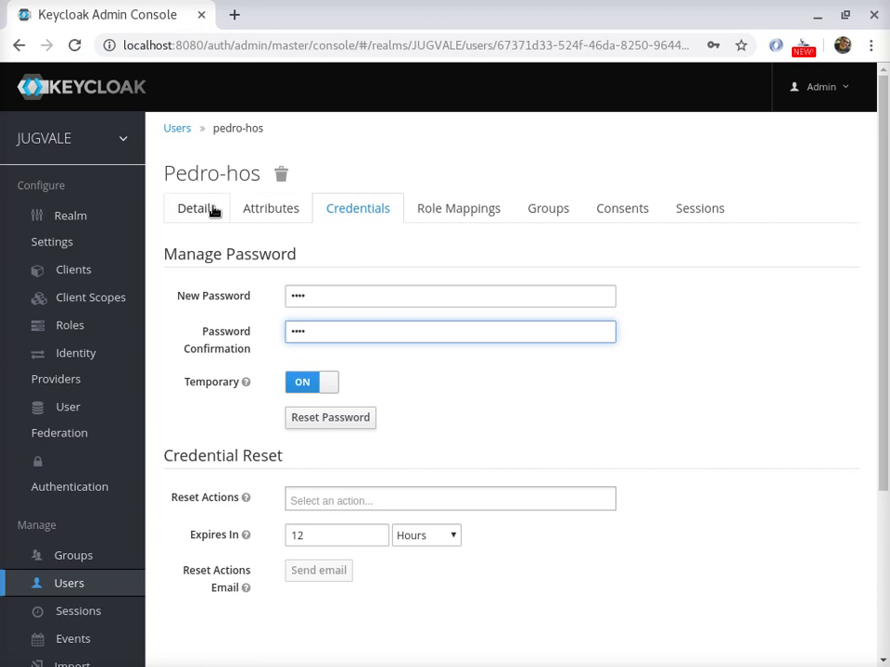
pyautogui.scroll(-3, 443, 278)
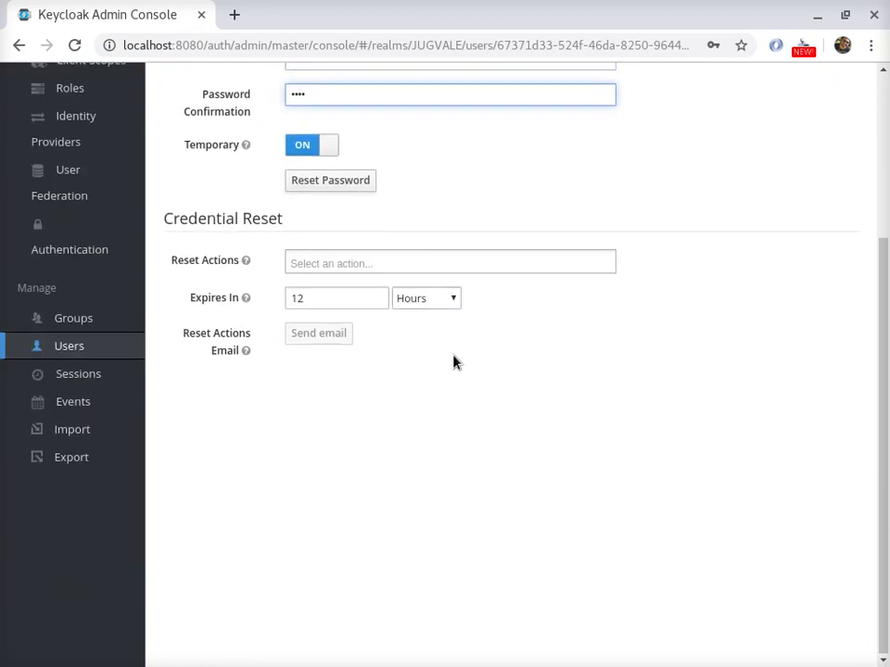
pyautogui.scroll(1, 445, 343)
# - Reset the user's password as temporary and confirm the change
pyautogui.click(320, 273)
pyautogui.click(636, 202)
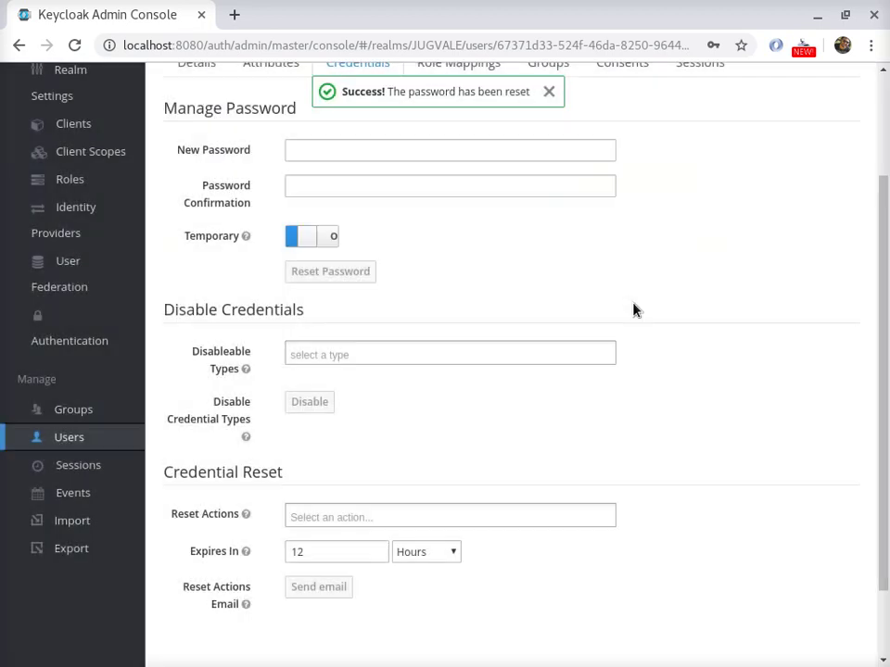
pyautogui.scroll(2, 417, 321)
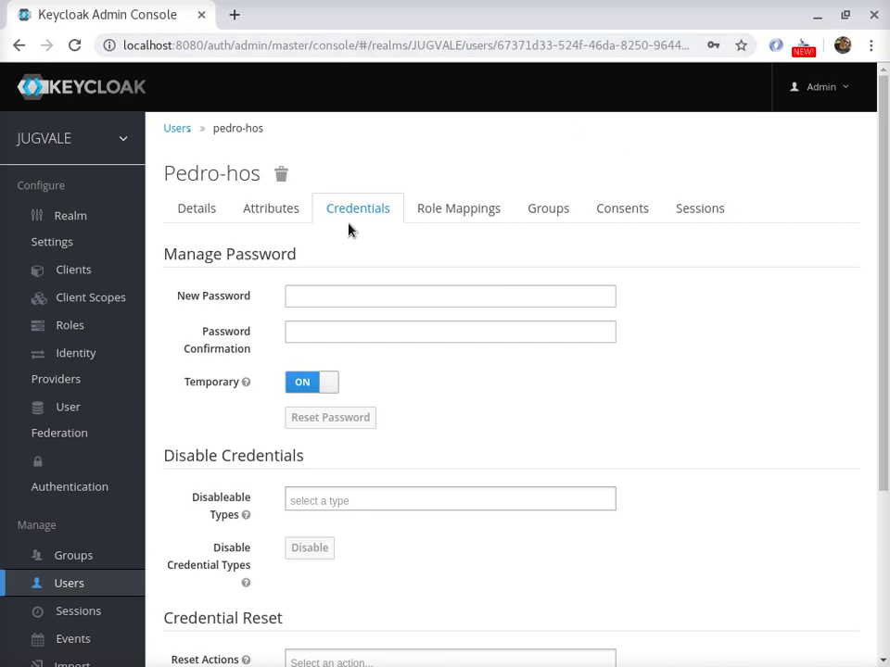
pyautogui.scroll(-1, 74, 547)
pyautogui.scroll(-1, 77, 553)
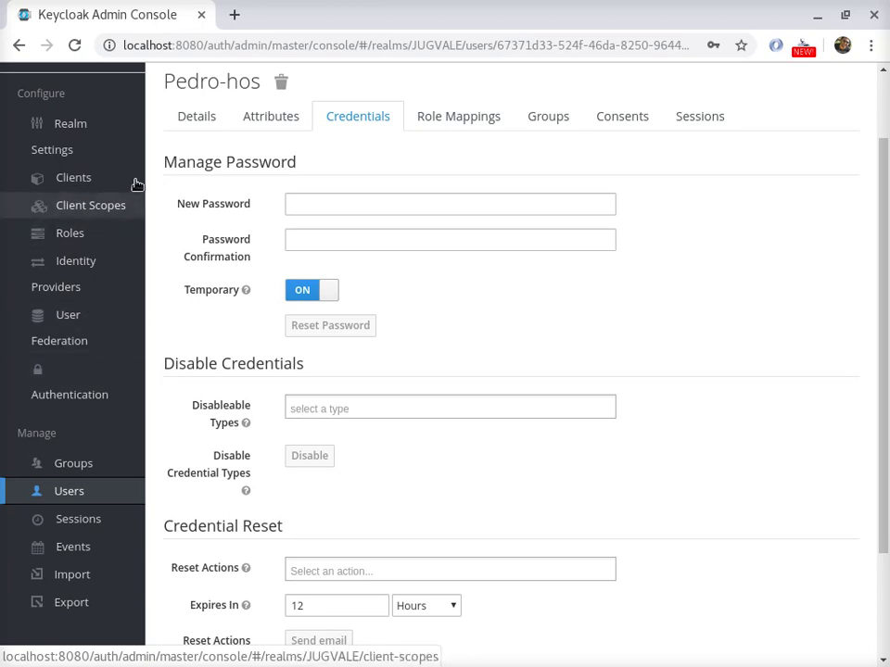
pyautogui.scroll(1, 127, 271)
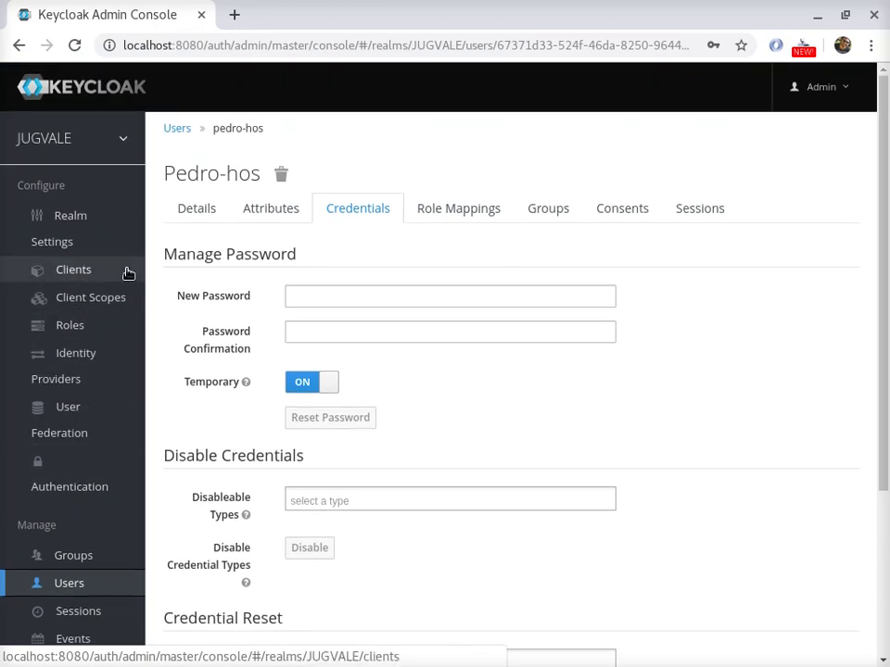
pyautogui.click(814, 100)
# - Sign out of the admin console and load localhost:8080/auth/realms/jugvale, which returns Page not found
pyautogui.click(791, 176)
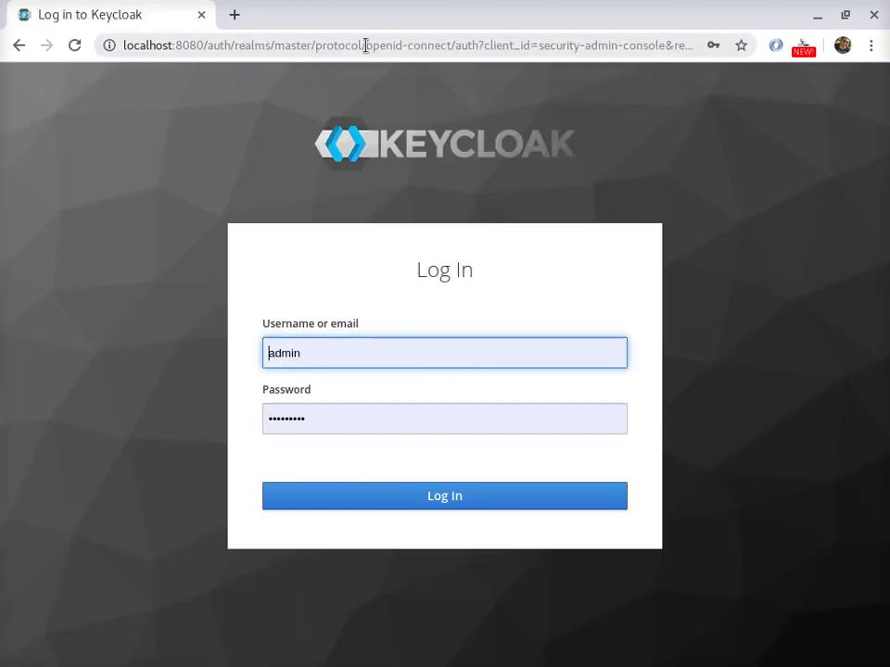
pyautogui.doubleClick(296, 46)
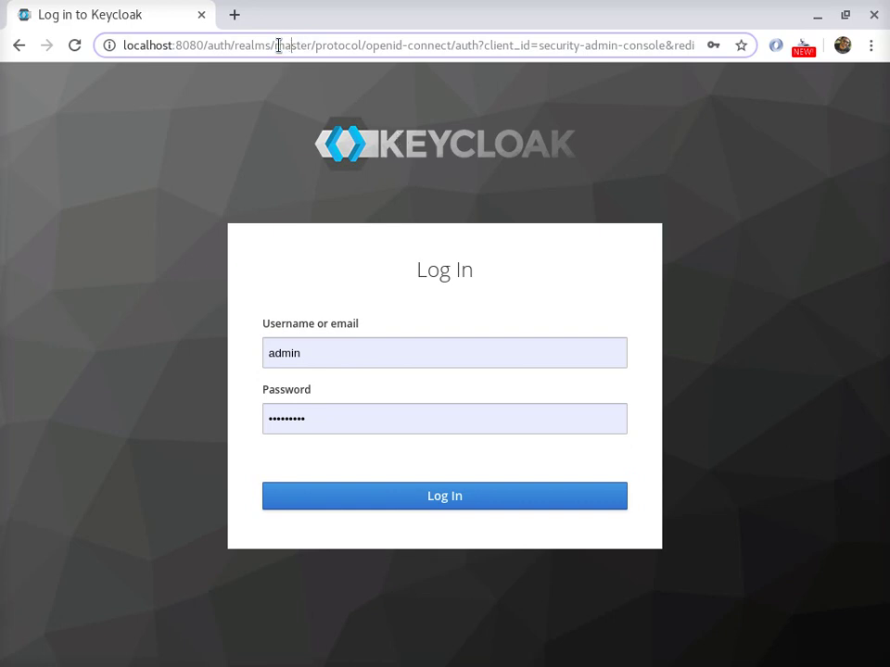
pyautogui.moveTo(278, 45); pyautogui.dragTo(881, 179)
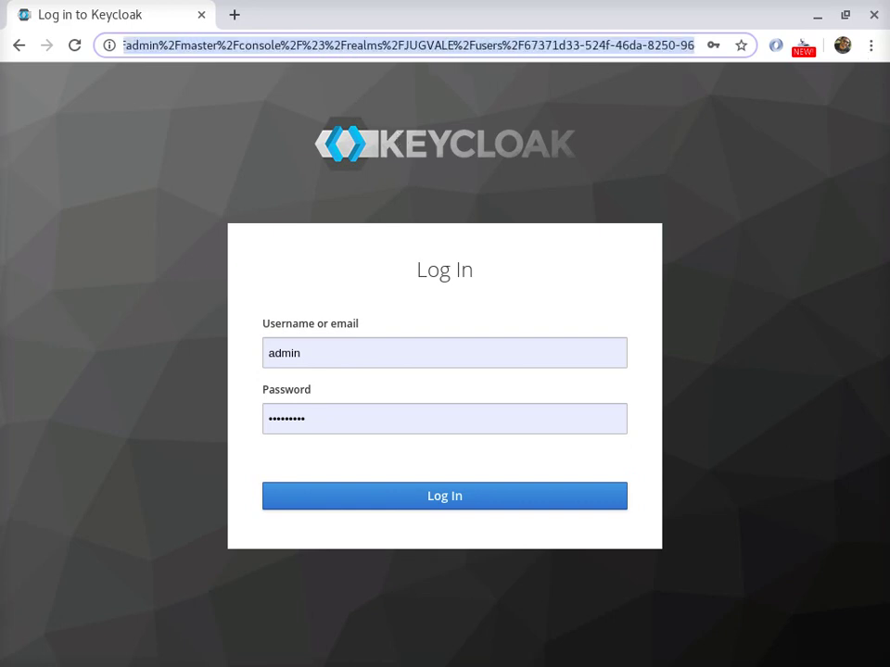
pyautogui.press('BackSpace')
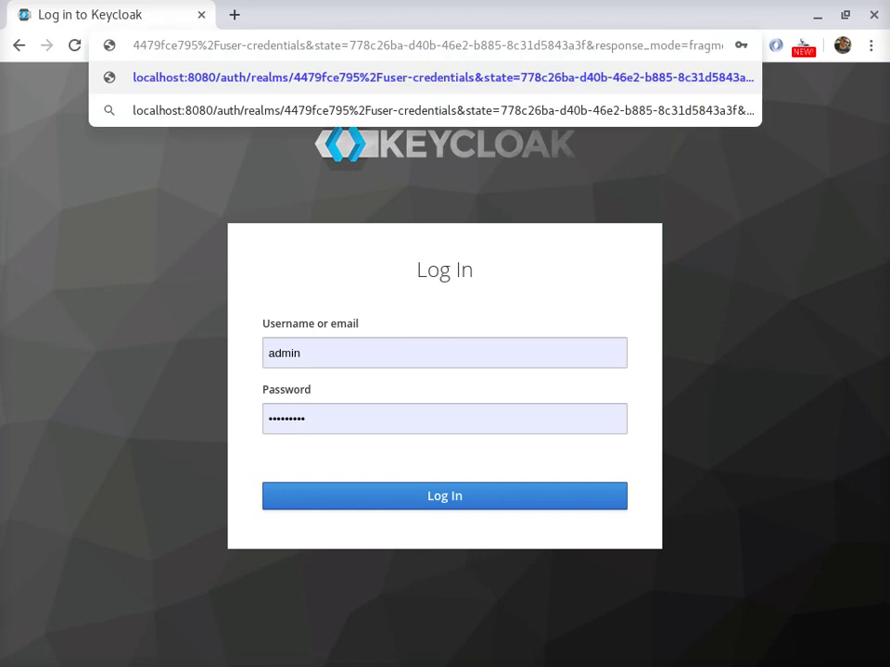
pyautogui.hotkey('shift', 'End')
pyautogui.press('BackSpace')
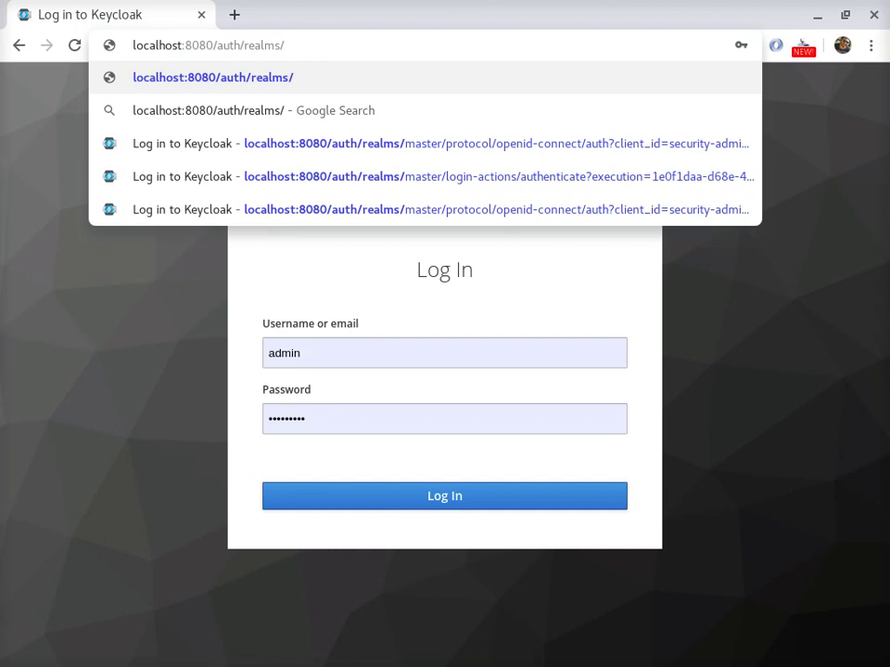
pyautogui.write('jugvale')
pyautogui.press('Return')
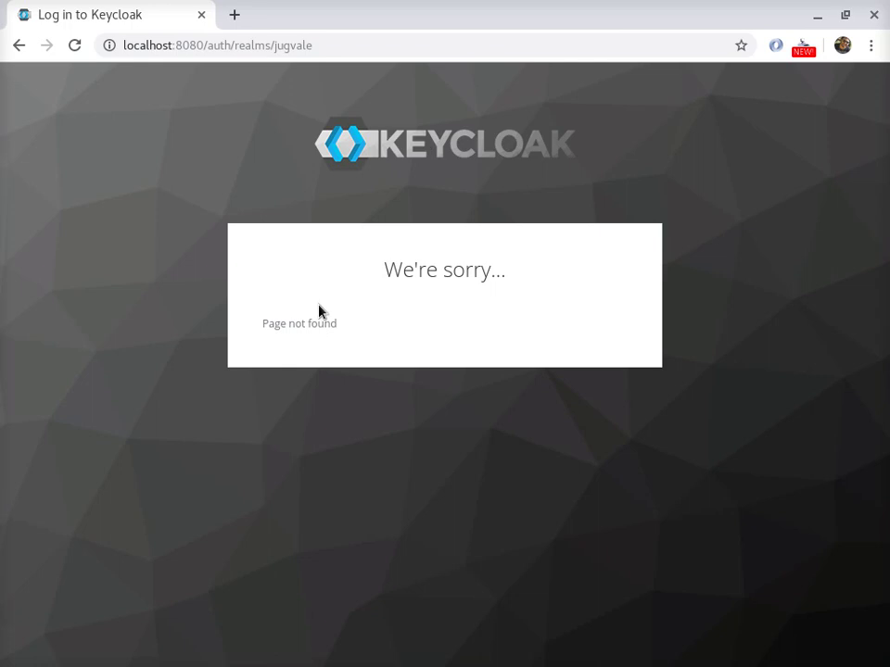
# - Trim the address back to localhost:8080/auth/ to reach the Welcome to Keycloak page
pyautogui.moveTo(290, 44); pyautogui.dragTo(479, 33)
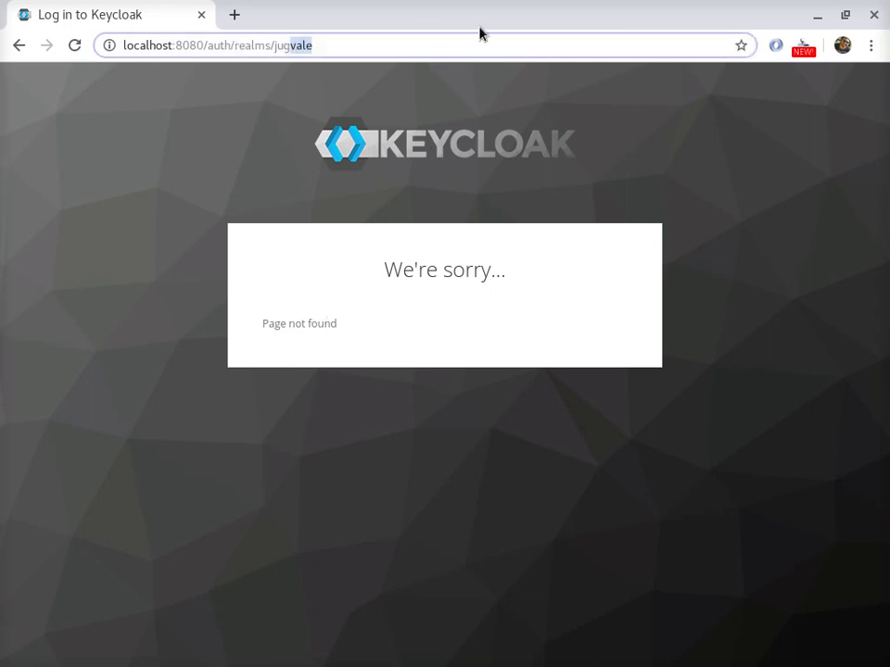
pyautogui.press('BackSpace')
pyautogui.press('BackSpace')
pyautogui.press('BackSpace')
pyautogui.press('BackSpace')
pyautogui.press('Return')
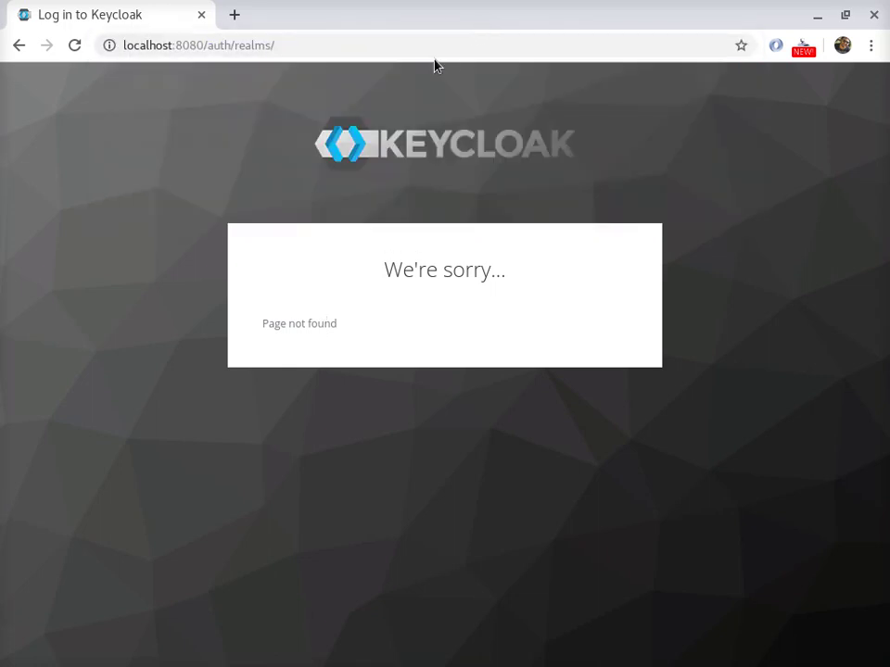
pyautogui.click(432, 50)
pyautogui.click(434, 50)
pyautogui.press('BackSpace')
pyautogui.press('BackSpace')
pyautogui.press('BackSpace')
pyautogui.press('BackSpace')
pyautogui.press('BackSpace')
pyautogui.press('BackSpace')
pyautogui.press('BackSpace')
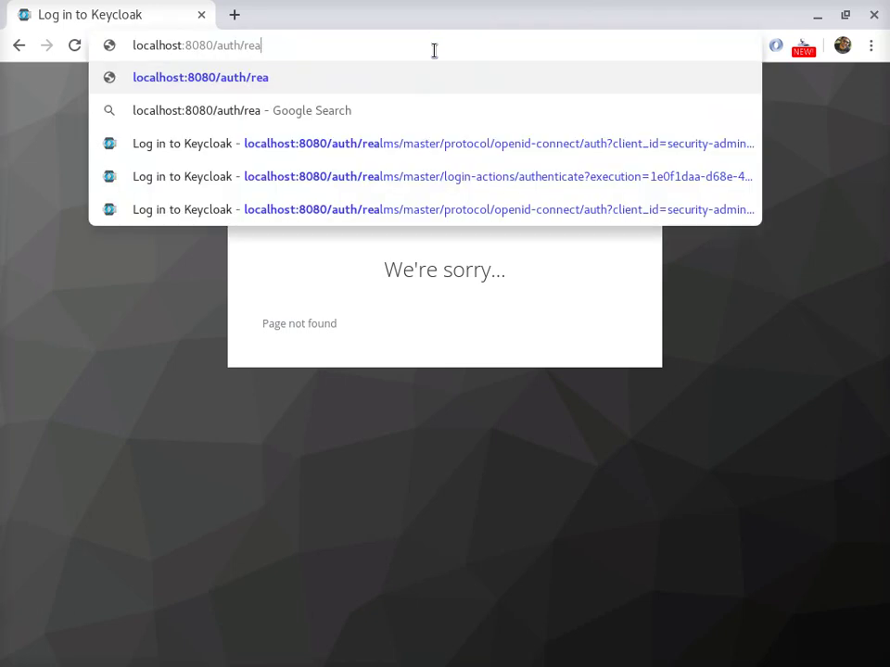
pyautogui.press('Return')
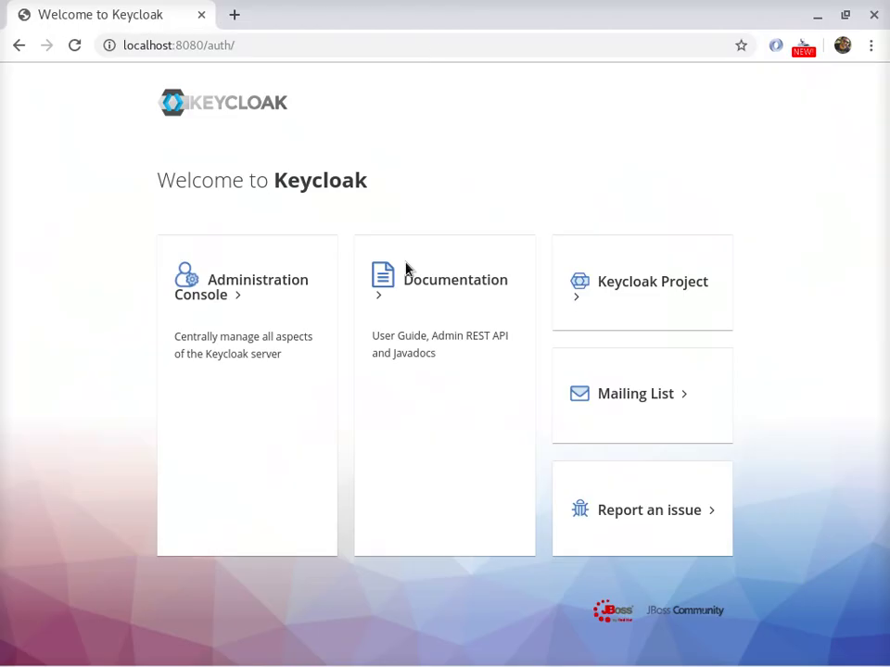
# - From the Administration Console, swap master for JUGVALE in the address and load the realm page
pyautogui.click(222, 302)
pyautogui.doubleClick(293, 46)
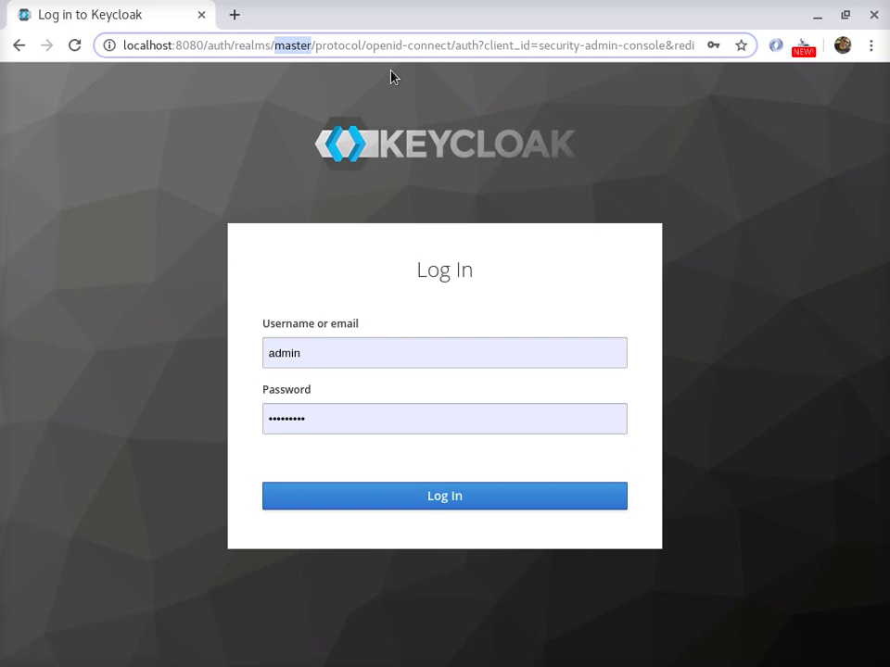
pyautogui.write('jugv')
pyautogui.press('BackSpace')
pyautogui.press('BackSpace')
pyautogui.press('BackSpace')
pyautogui.press('BackSpace')
pyautogui.write('JUGVALE')
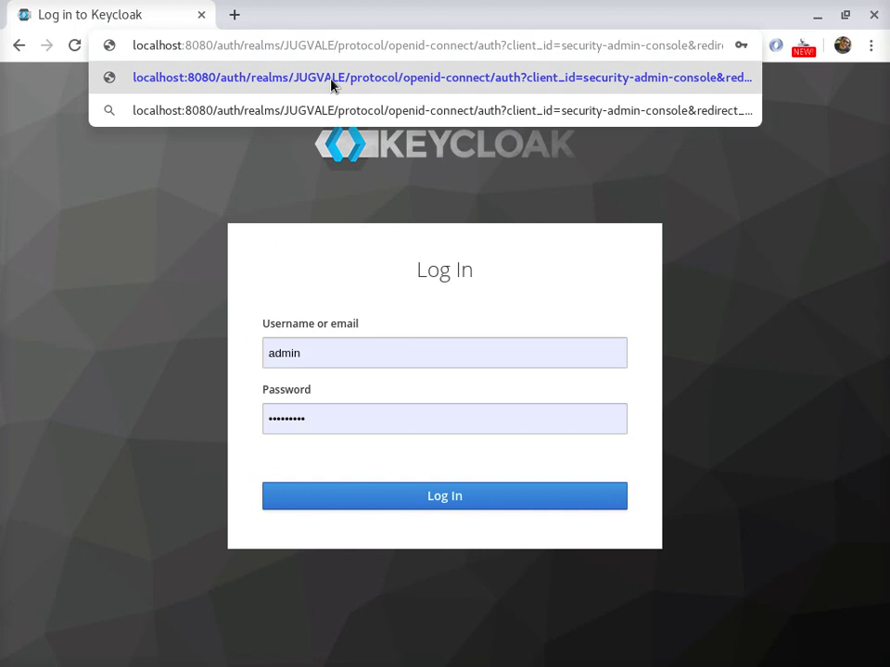
pyautogui.hotkey('shift', 'End')
pyautogui.press('Delete')
pyautogui.press('Return')
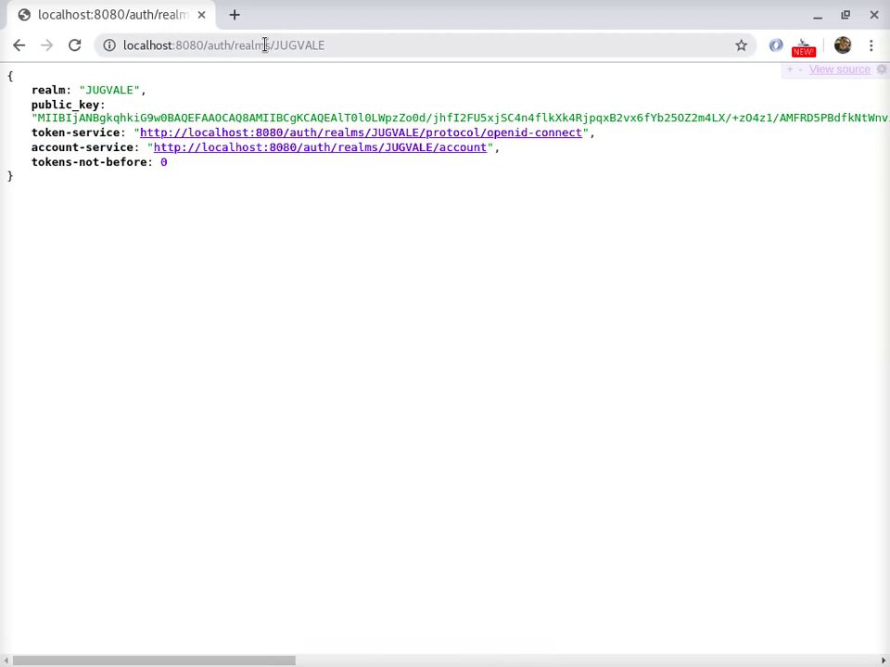
# - Open the JUGVALE realm's account service link from the realm info page
pyautogui.click(223, 147)
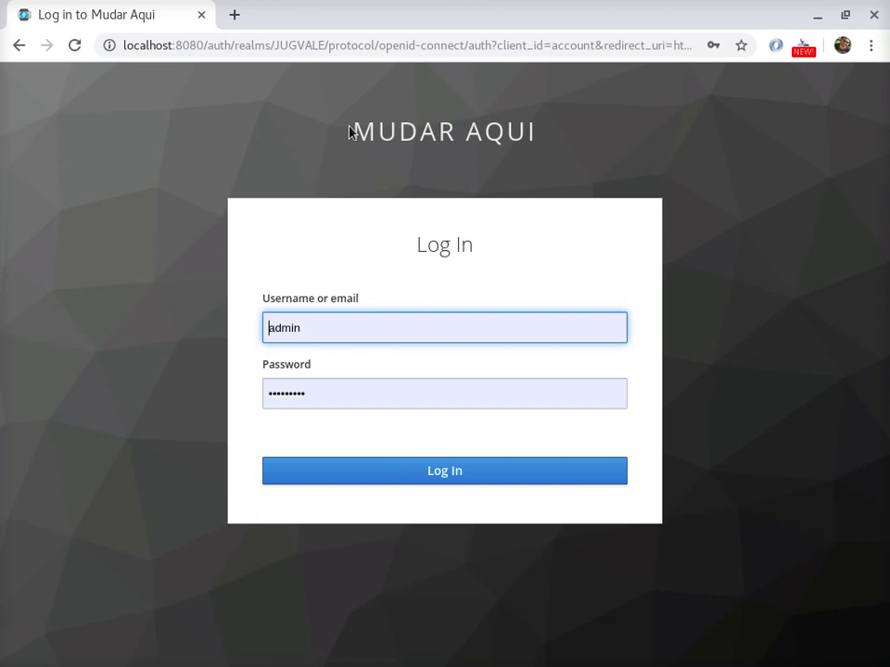
pyautogui.moveTo(351, 130); pyautogui.dragTo(590, 156)
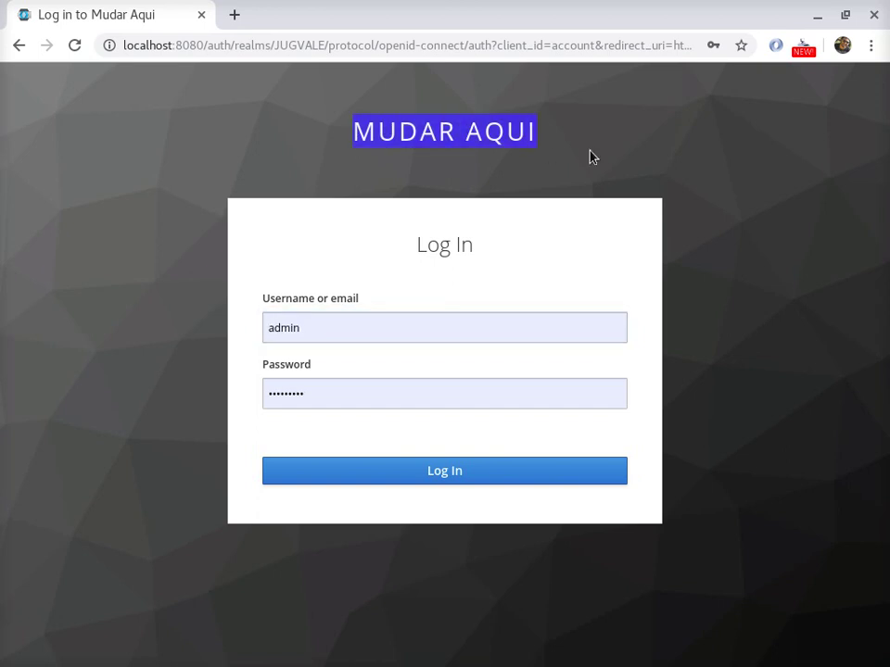
pyautogui.doubleClick(297, 45)
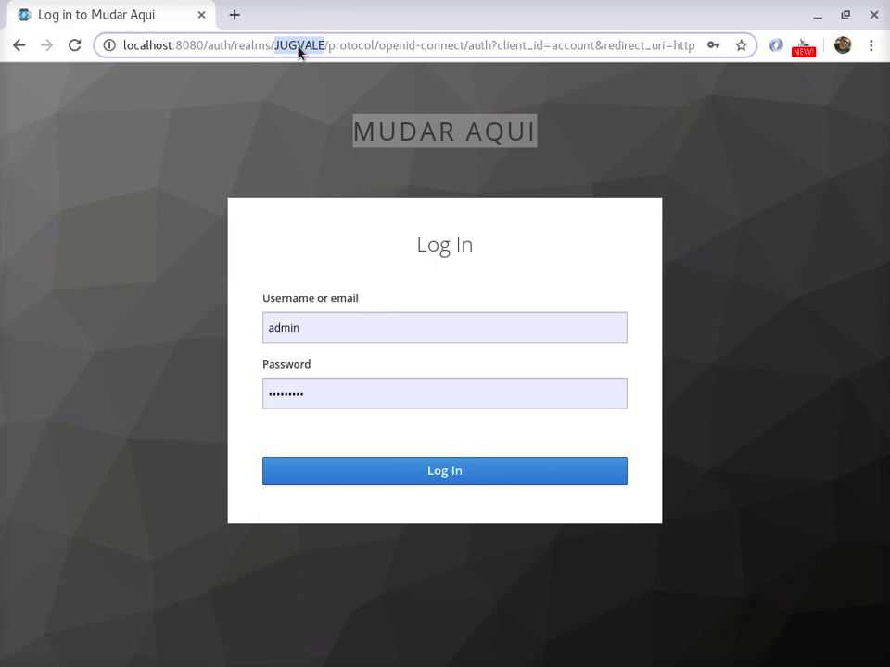
pyautogui.click(521, 144)
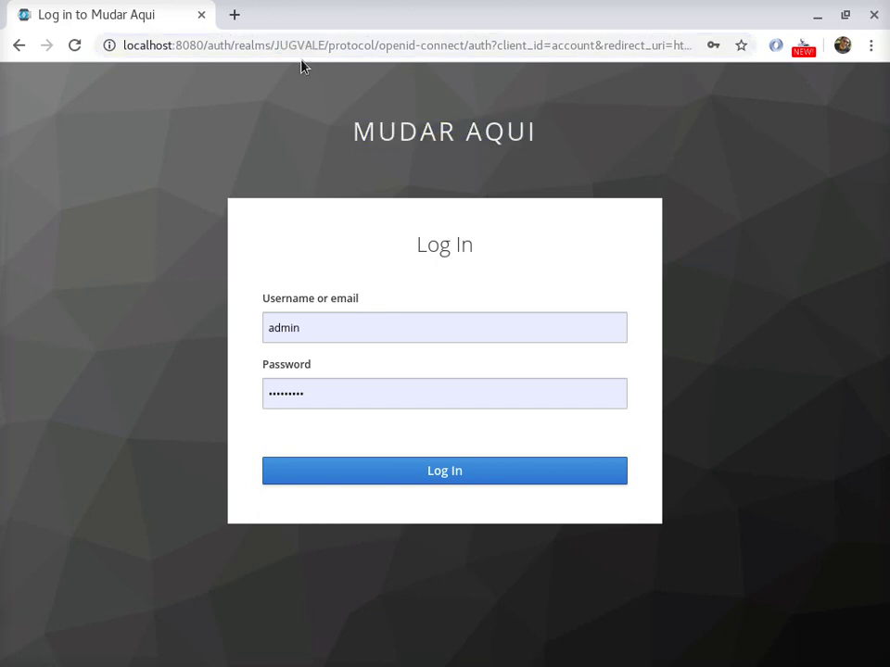
# - Log in with the realm user's username and password, then enter and confirm a new password
pyautogui.click(321, 332)
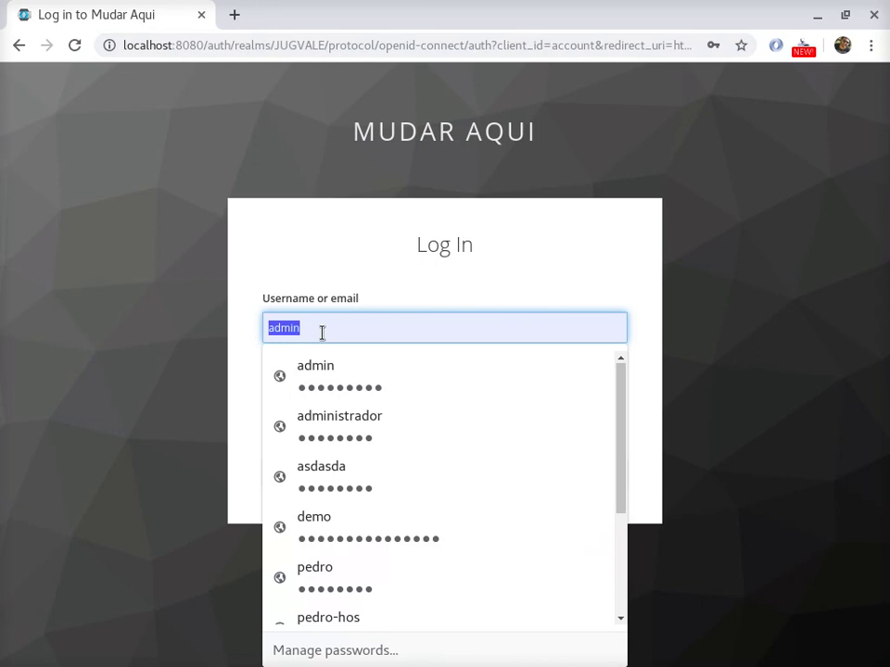
pyautogui.write('pedro-hos')
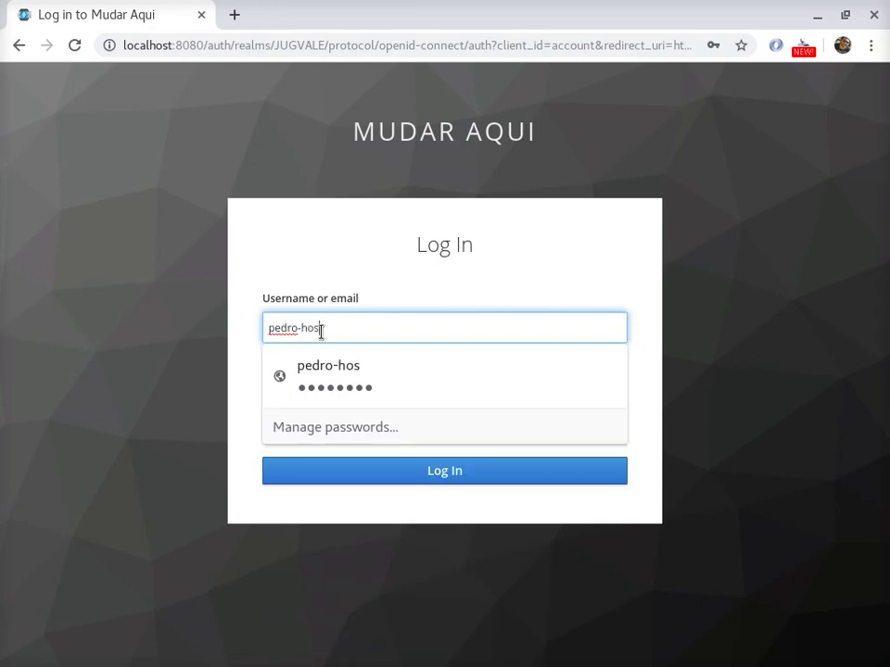
pyautogui.press('Tab')
pyautogui.write('p')
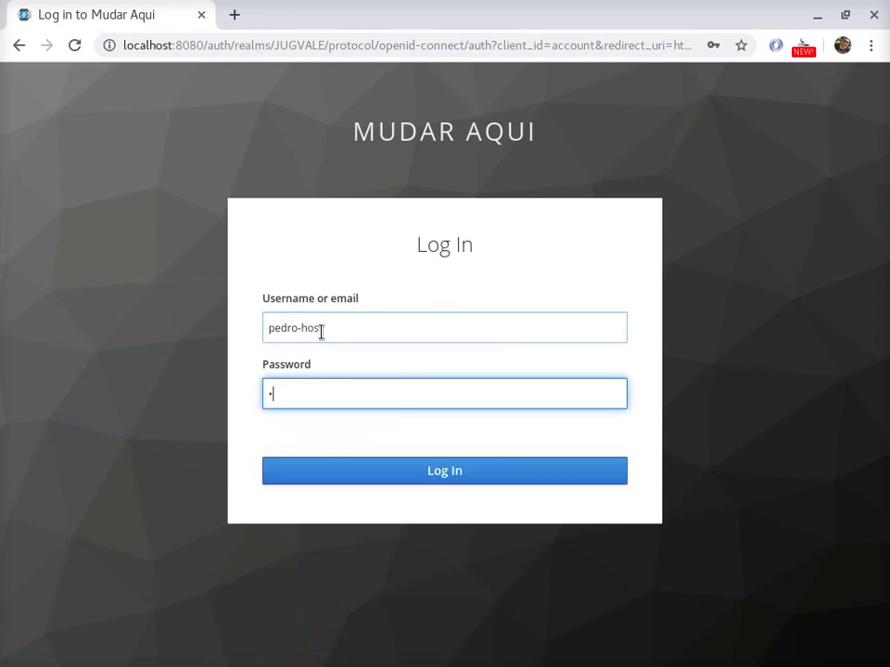
pyautogui.click(380, 480)
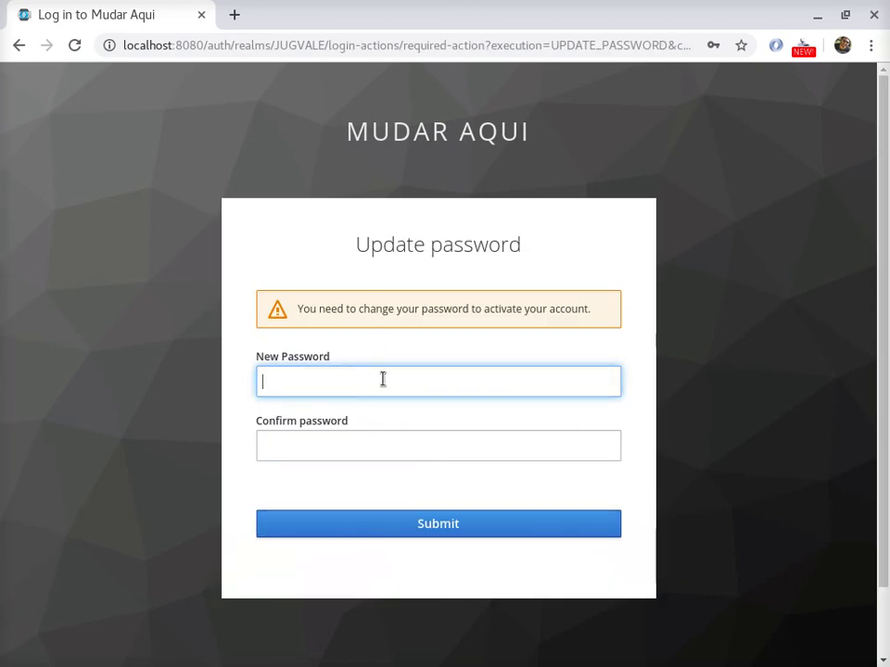
pyautogui.write('a')
pyautogui.press('Tab')
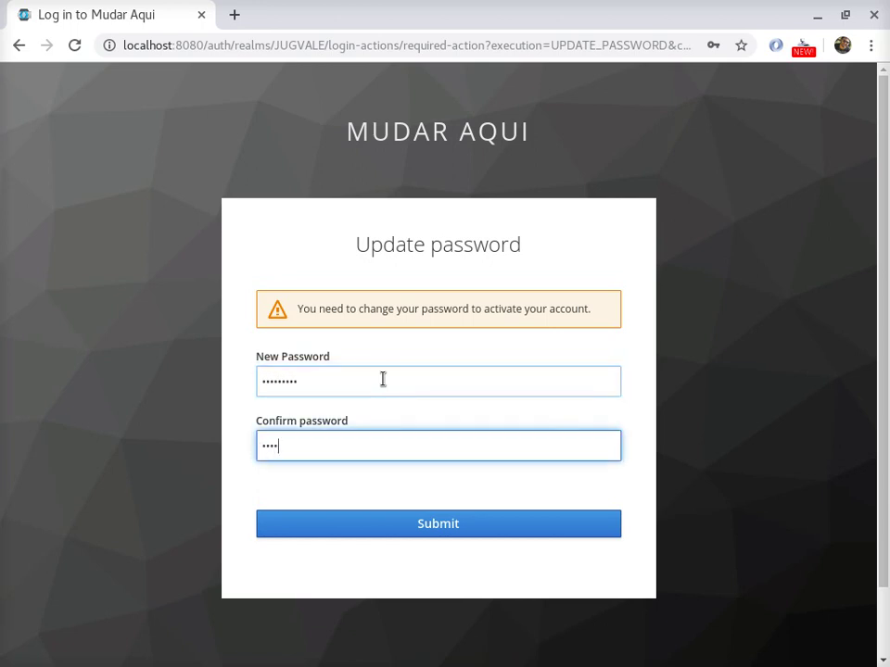
pyautogui.click(495, 535)
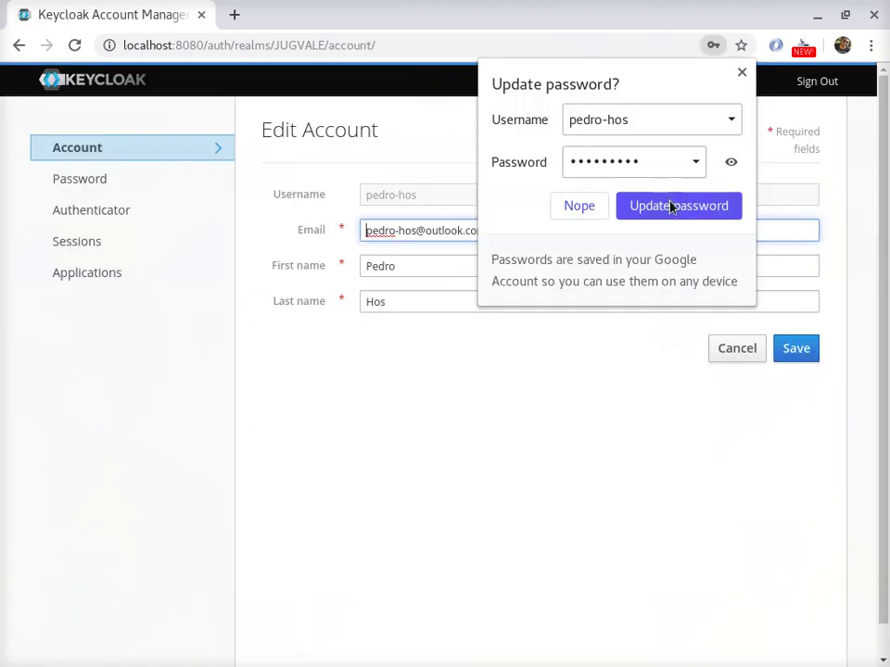
# - Let Chrome store the updated password, then replace the Last name value and save the account
pyautogui.click(741, 73)
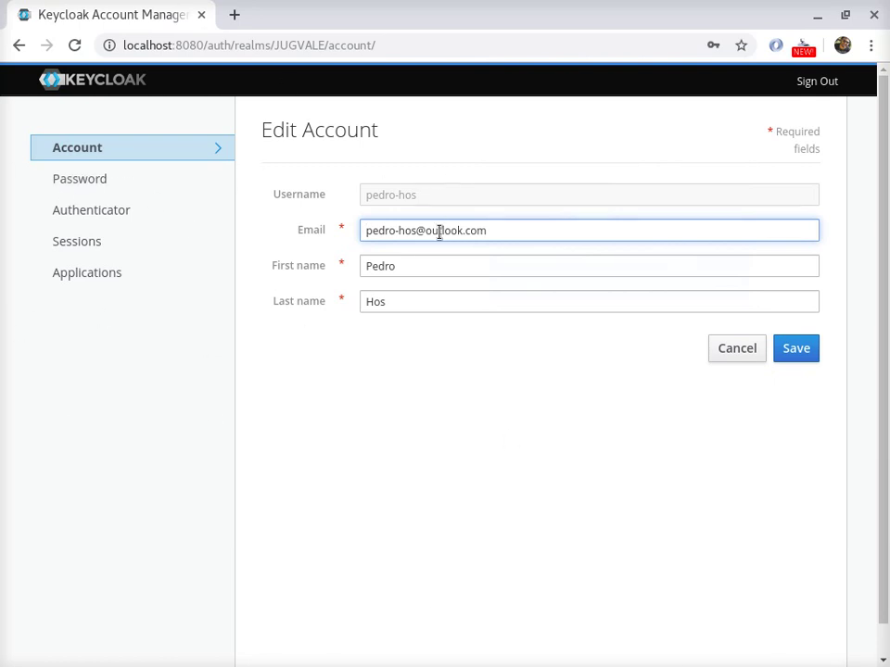
pyautogui.press('Tab')
pyautogui.click(409, 304)
pyautogui.doubleClick(409, 304)
pyautogui.write('H')
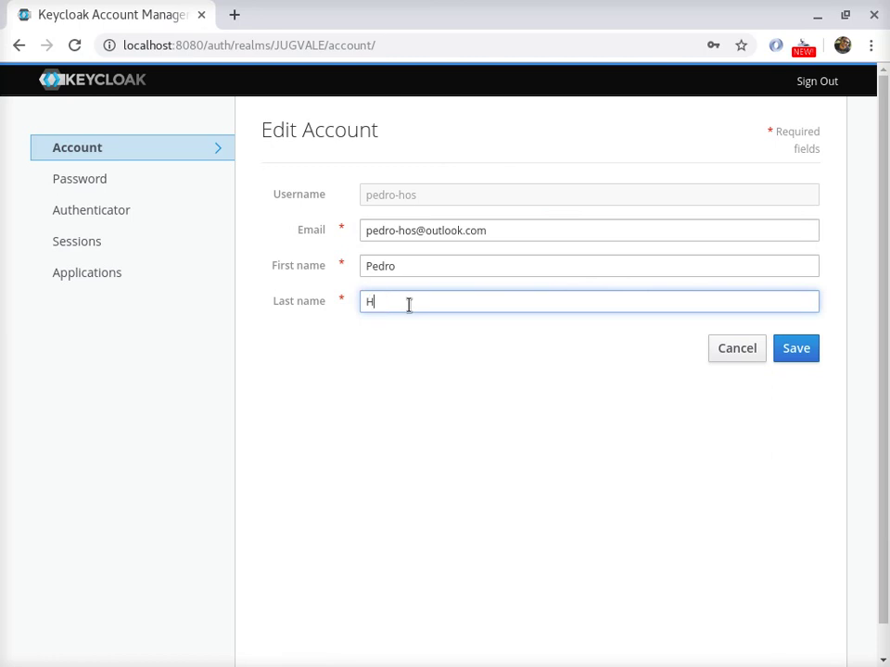
pyautogui.write('enrique')
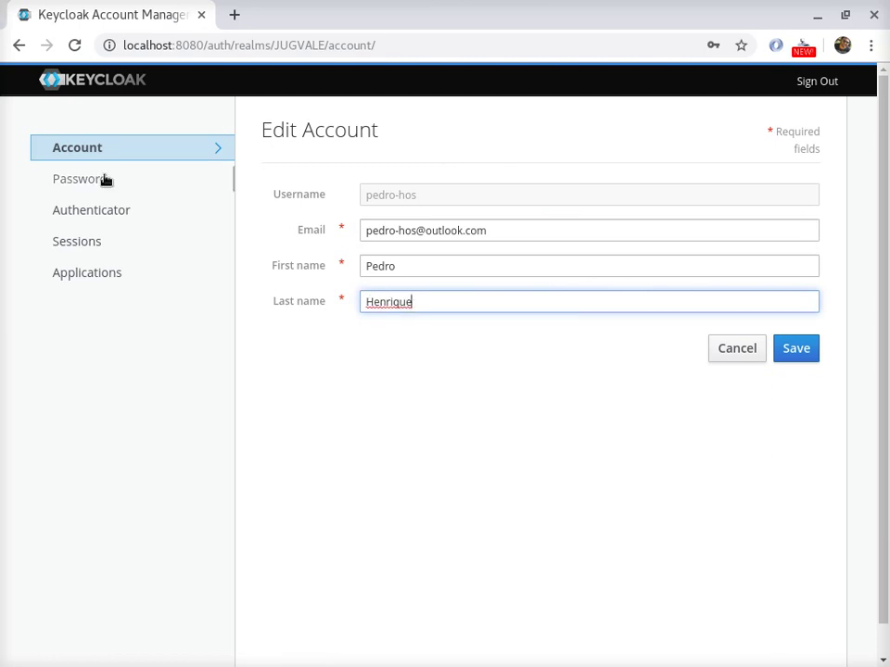
pyautogui.click(816, 348)
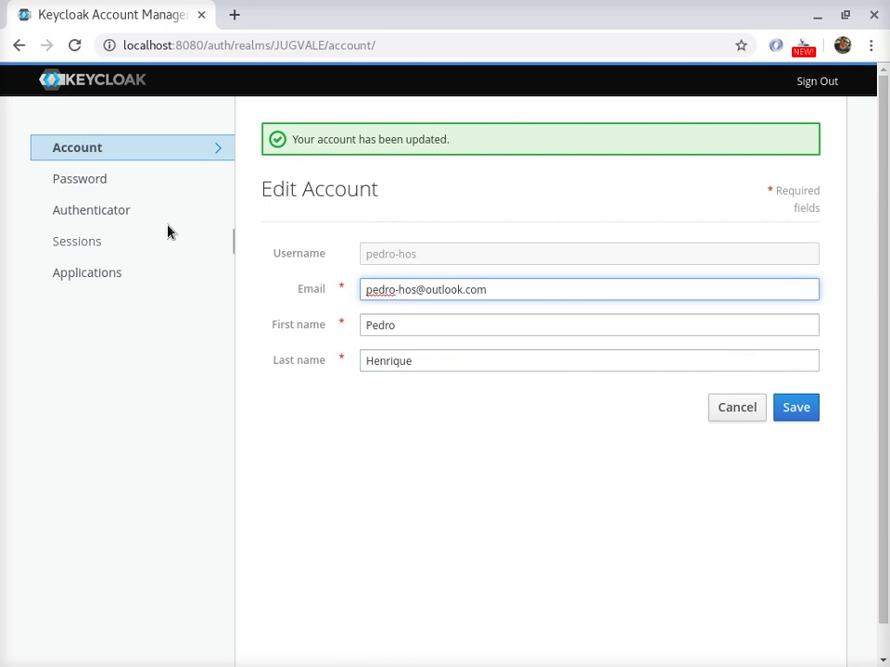
# - Browse the Password, Authenticator, Sessions and Applications pages, then sign out of the account console
pyautogui.click(132, 184)
pyautogui.click(123, 221)
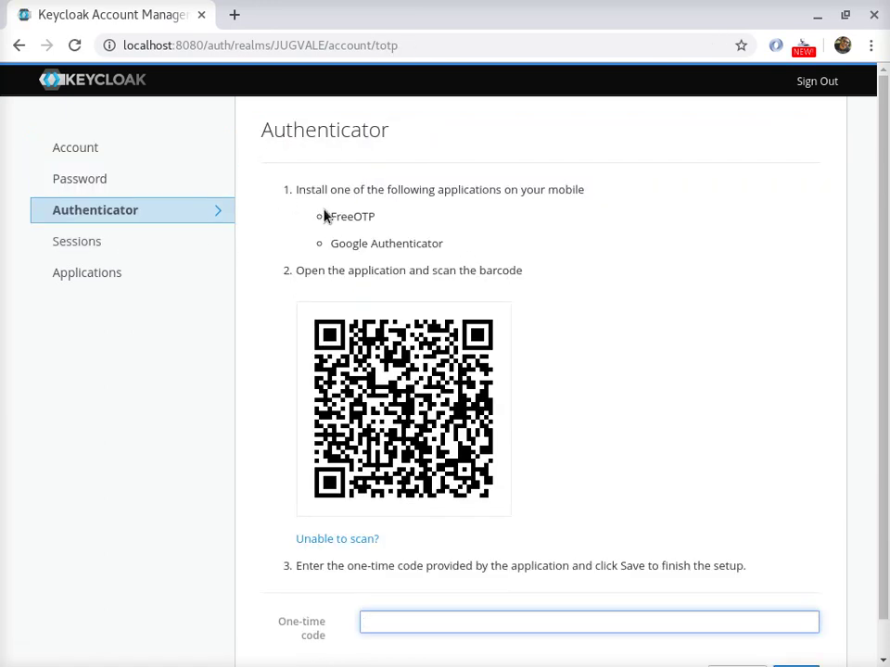
pyautogui.click(92, 235)
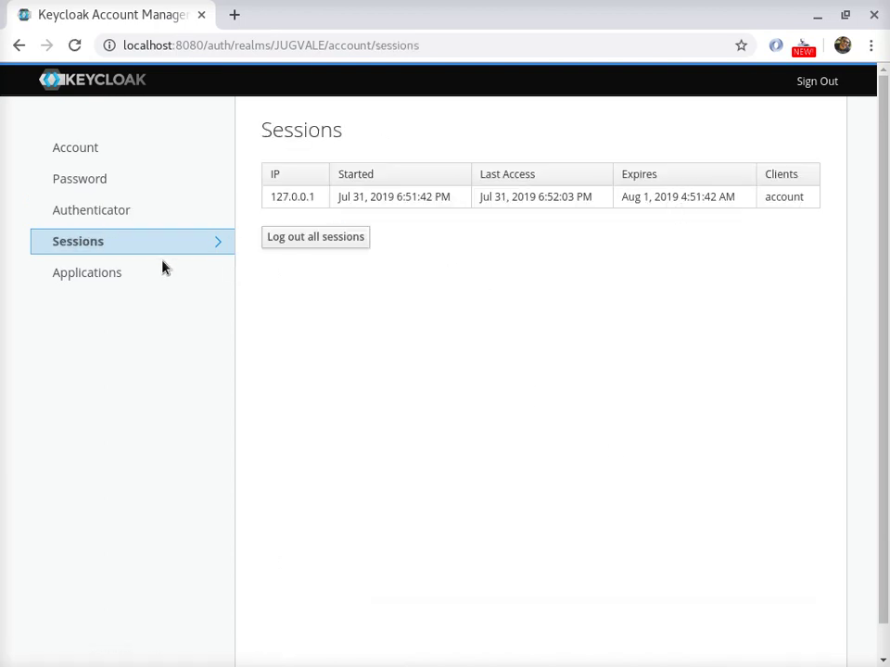
pyautogui.click(113, 274)
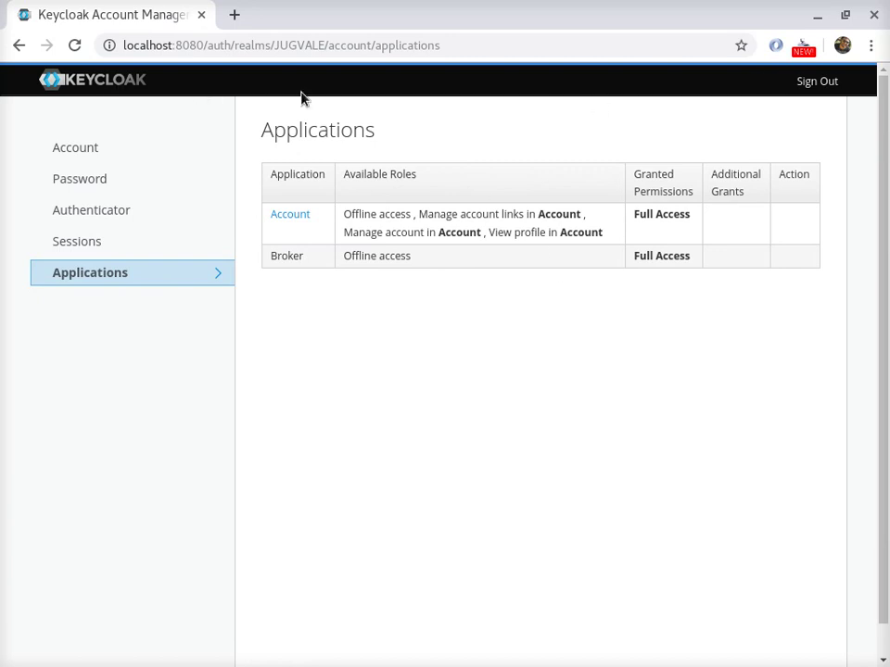
pyautogui.click(818, 83)
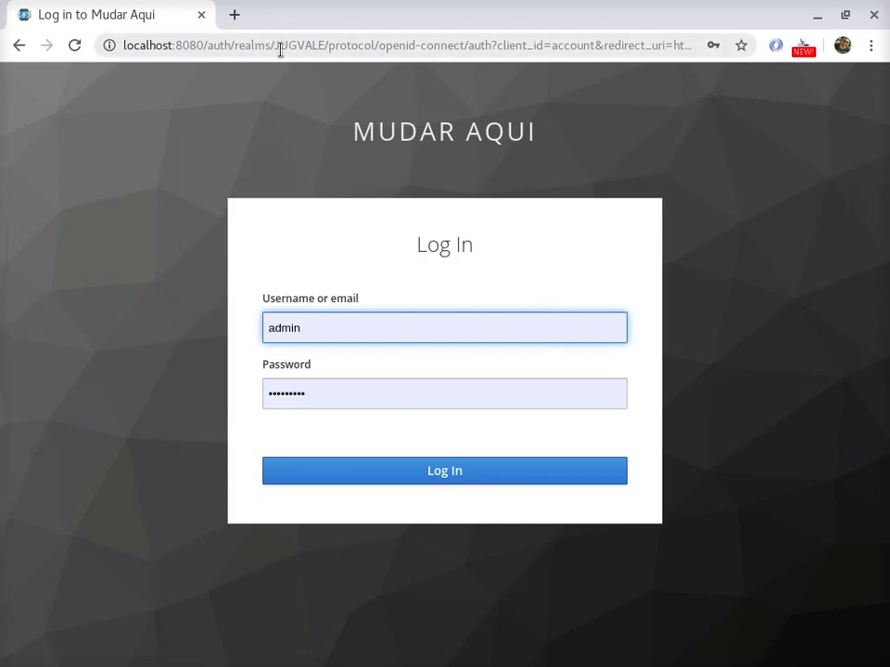
# - Try logging in with the autofilled admin credentials, then retry with a different password
pyautogui.click(398, 482)
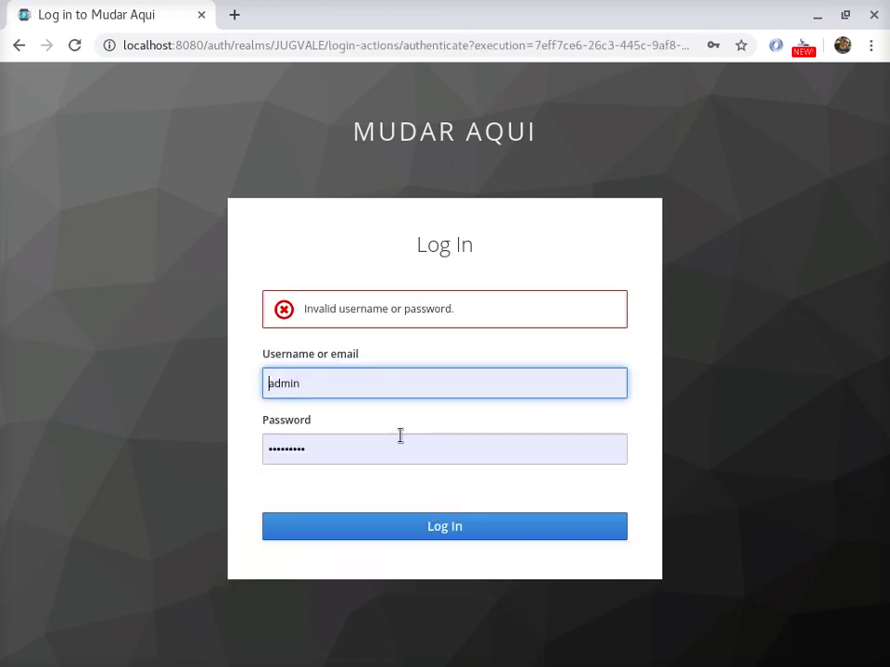
pyautogui.doubleClick(302, 447)
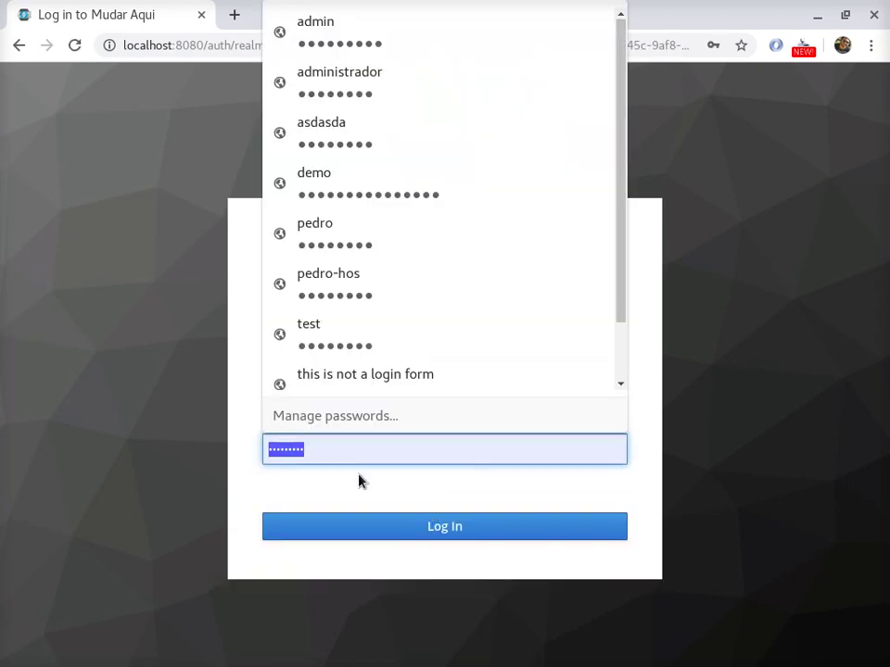
pyautogui.write('1234')
pyautogui.press('Return')
pyautogui.doubleClick(321, 449)
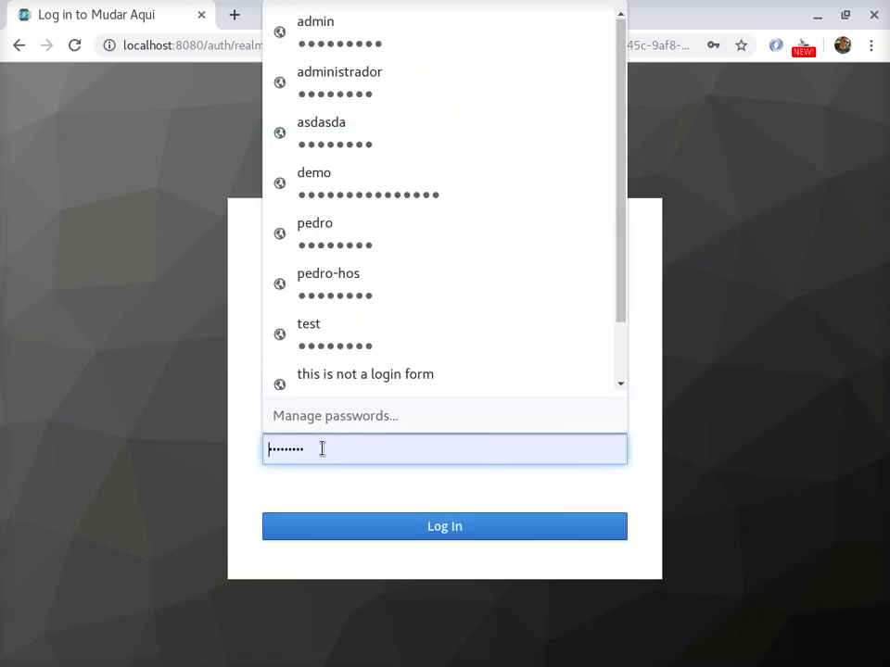
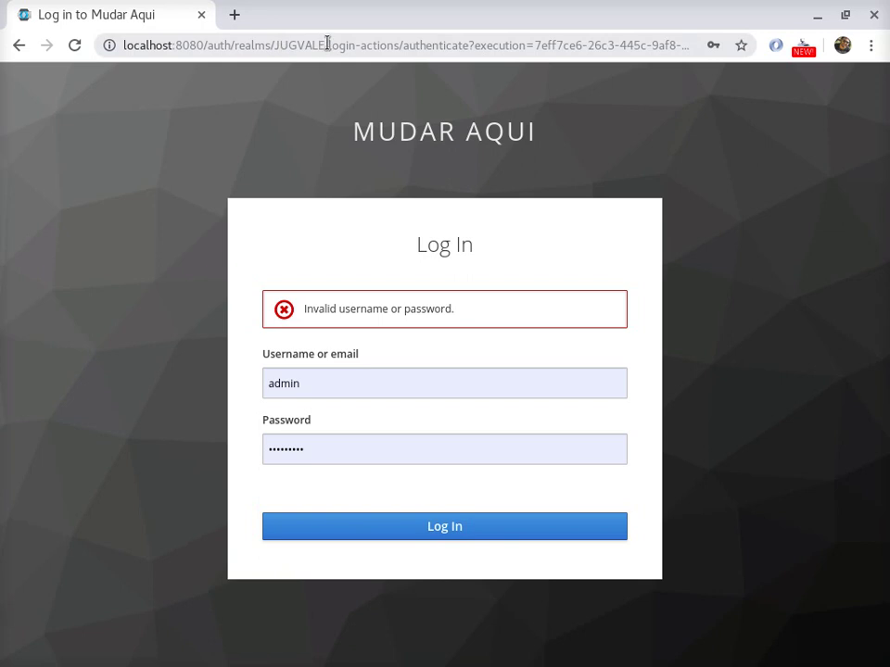
# - Copy the JUGVALE realm URL into a new tab and swap the realm name for master
pyautogui.moveTo(328, 44); pyautogui.dragTo(93, 31)
pyautogui.hotkey('ctrl', 'c')
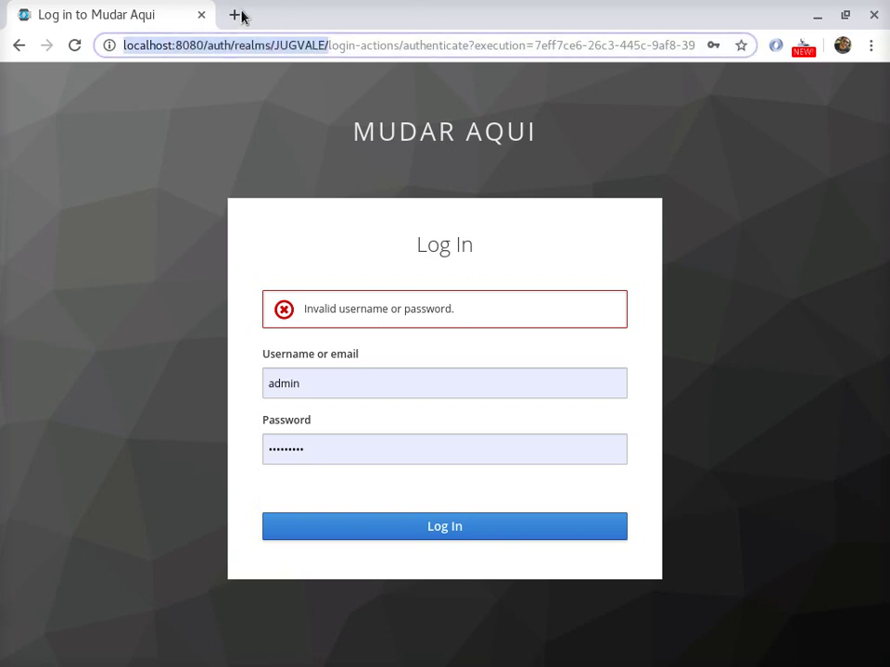
pyautogui.click(238, 15)
pyautogui.hotkey('ctrl', 'v')
pyautogui.doubleClick(328, 45)
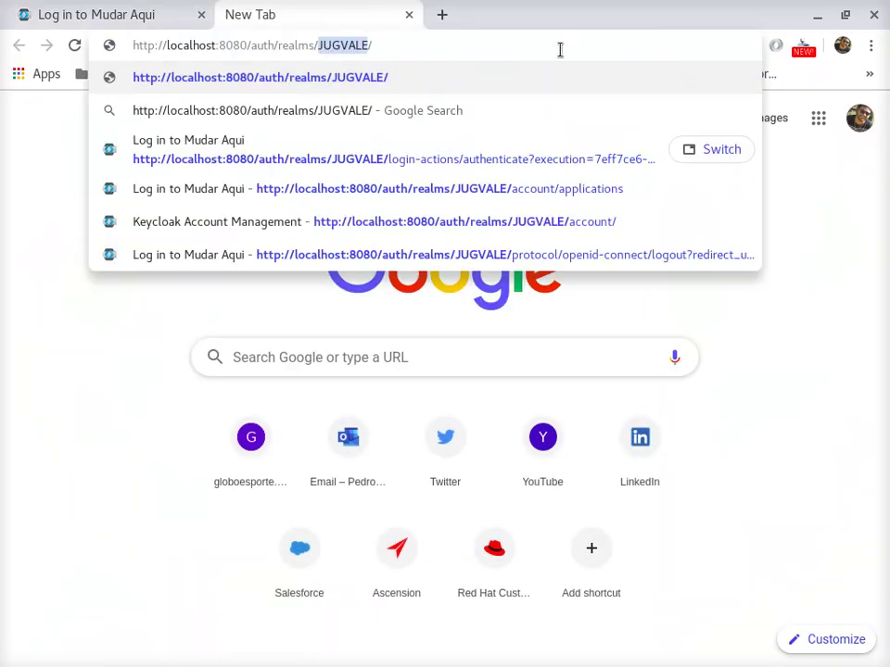
pyautogui.press('Right')
pyautogui.press('BackSpace')
pyautogui.press('BackSpace')
pyautogui.press('BackSpace')
pyautogui.press('BackSpace')
pyautogui.press('BackSpace')
pyautogui.press('BackSpace')
pyautogui.press('BackSpace')
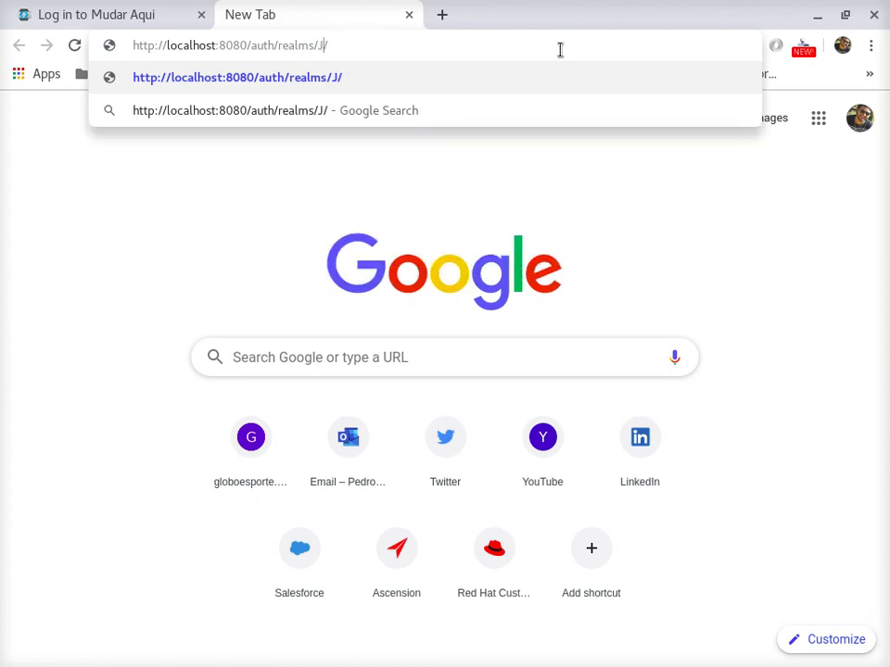
pyautogui.write('mater')
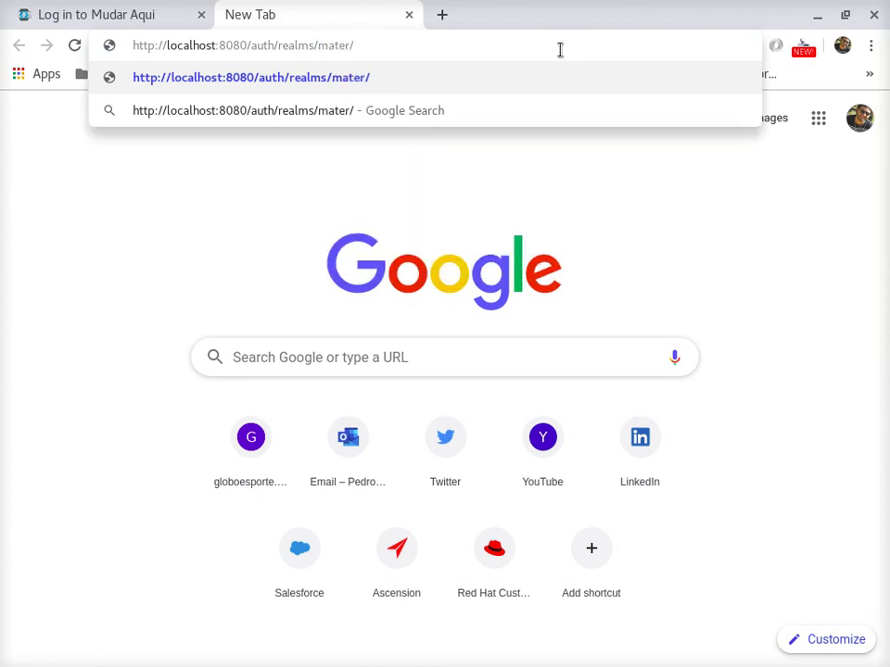
pyautogui.press('Return')
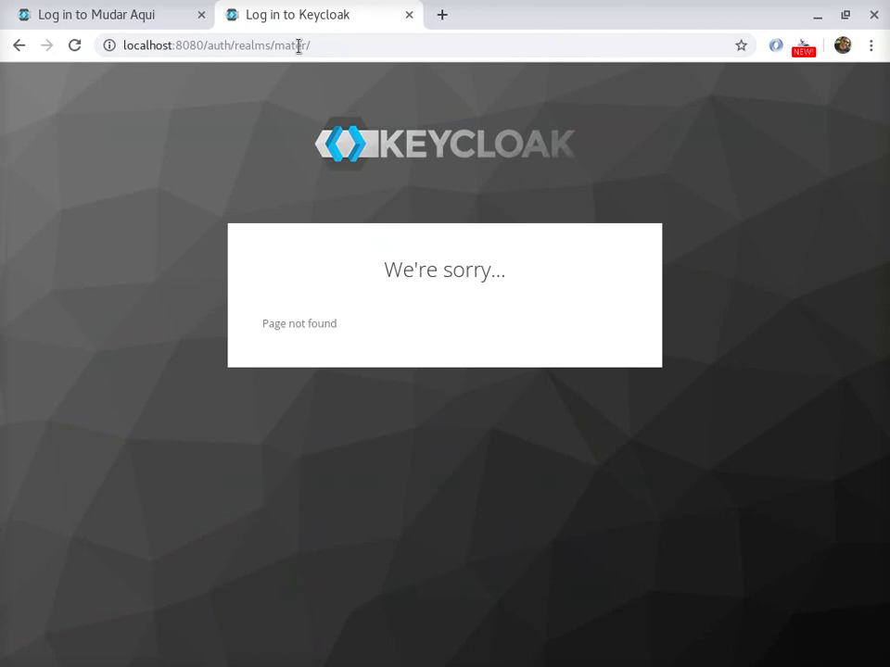
# - Fix the misspelled 'mater' to 'master' and load the master realm info page
pyautogui.click(320, 46)
pyautogui.click(324, 50)
pyautogui.click(327, 51)
pyautogui.press('BackSpace')
pyautogui.press('BackSpace')
pyautogui.press('BackSpace')
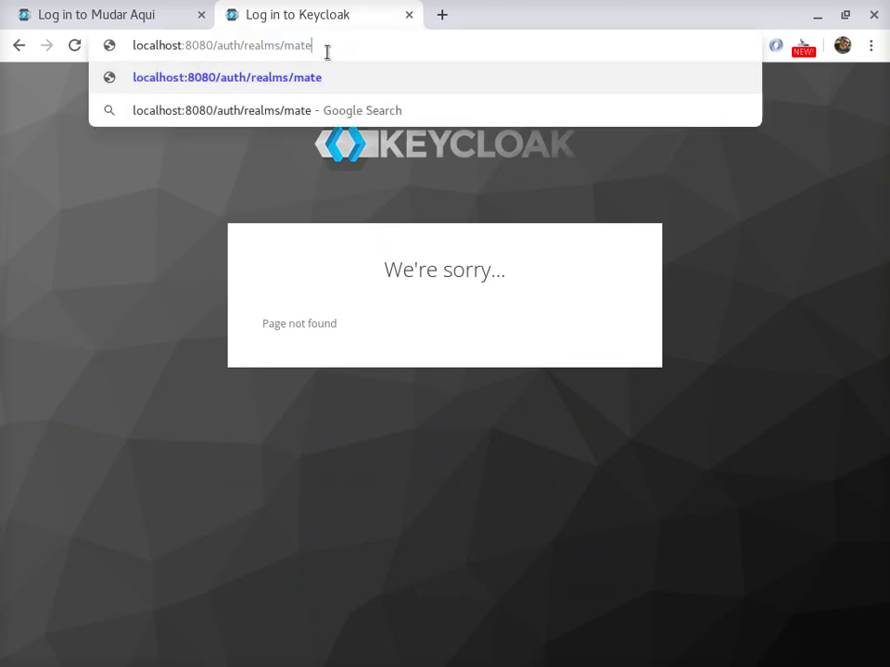
pyautogui.write('ster')
pyautogui.press('Return')
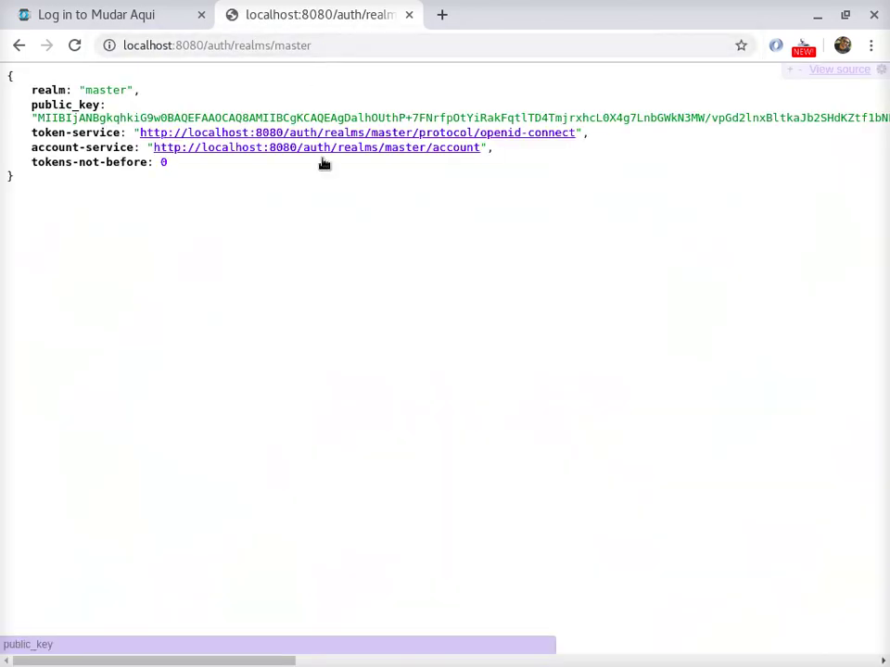
# - Sign in to the master realm's account service as admin and dismiss the browser's password prompt
pyautogui.click(338, 149)
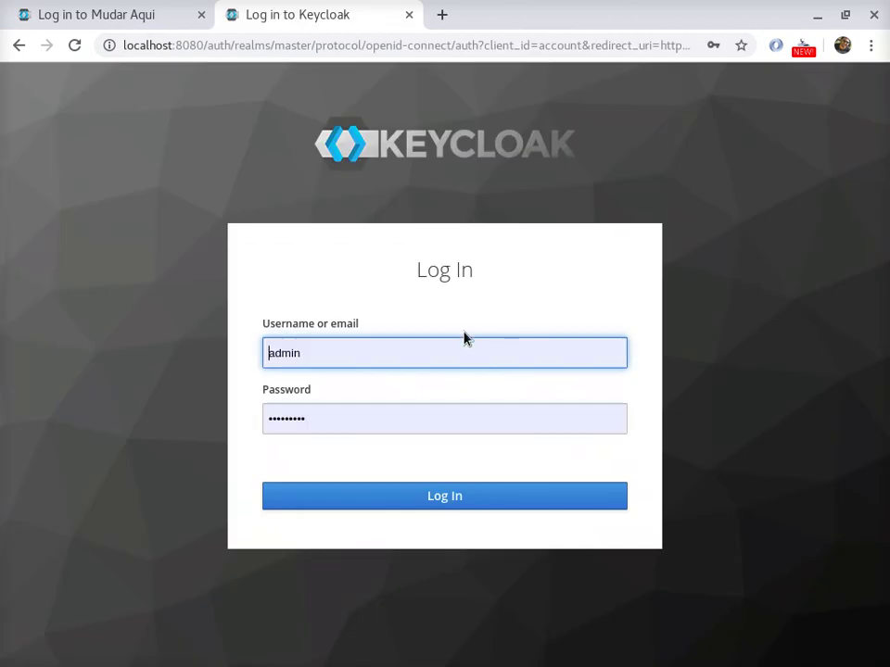
pyautogui.click(356, 423)
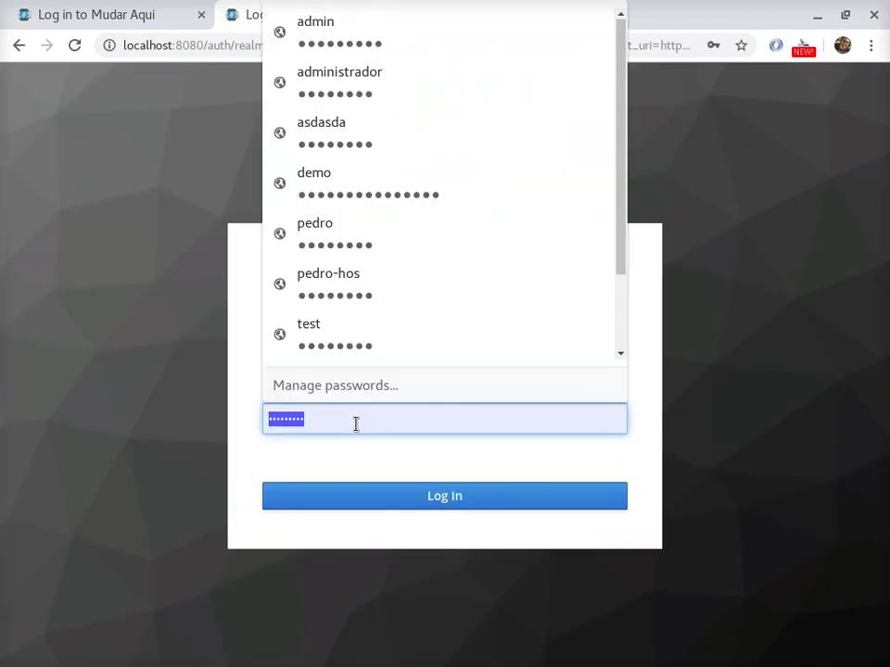
pyautogui.write('admin')
pyautogui.press('Return')
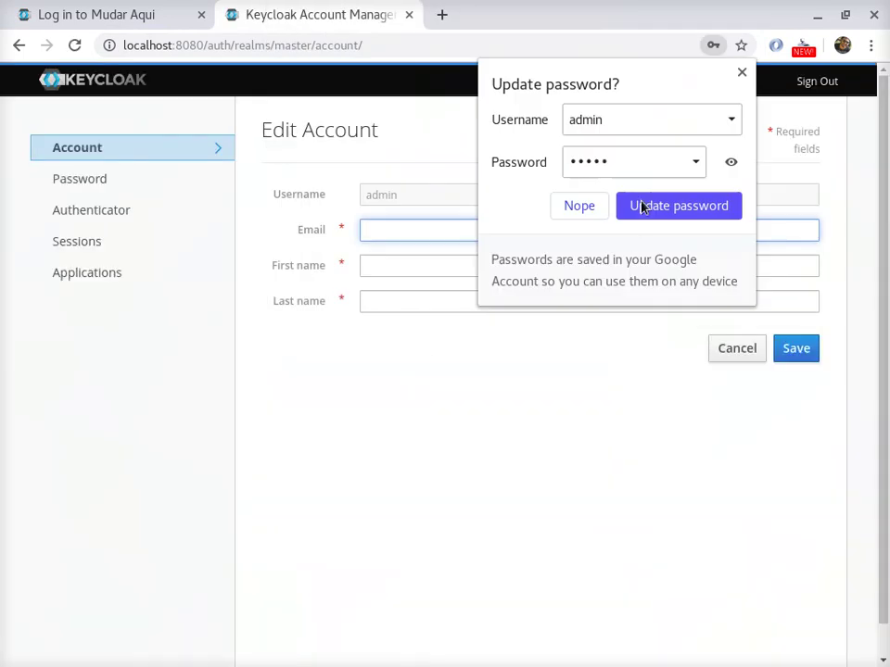
pyautogui.click(740, 74)
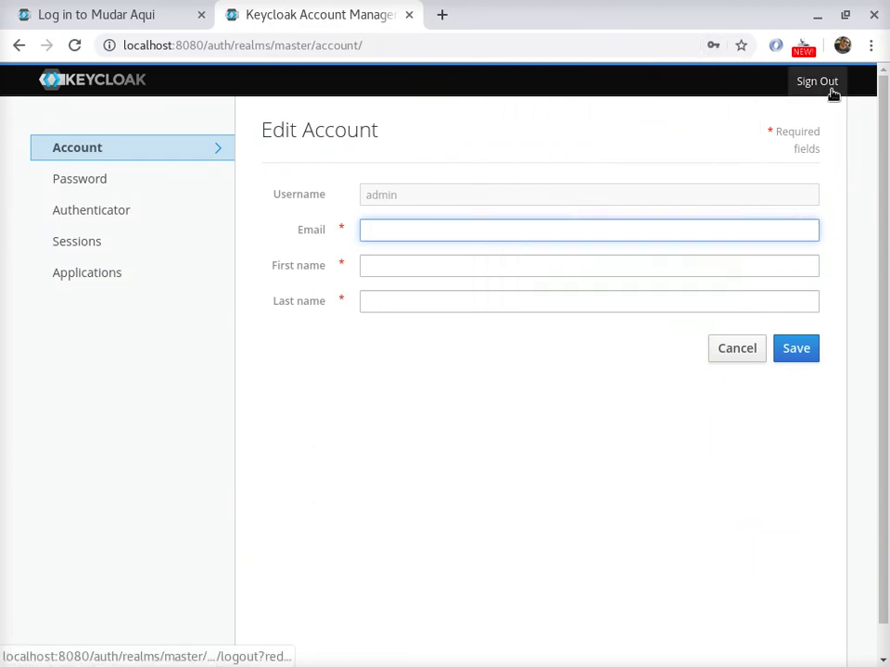
# - Cancel the Edit Account form, then trim the account path to reach the Keycloak welcome page
pyautogui.click(116, 98)
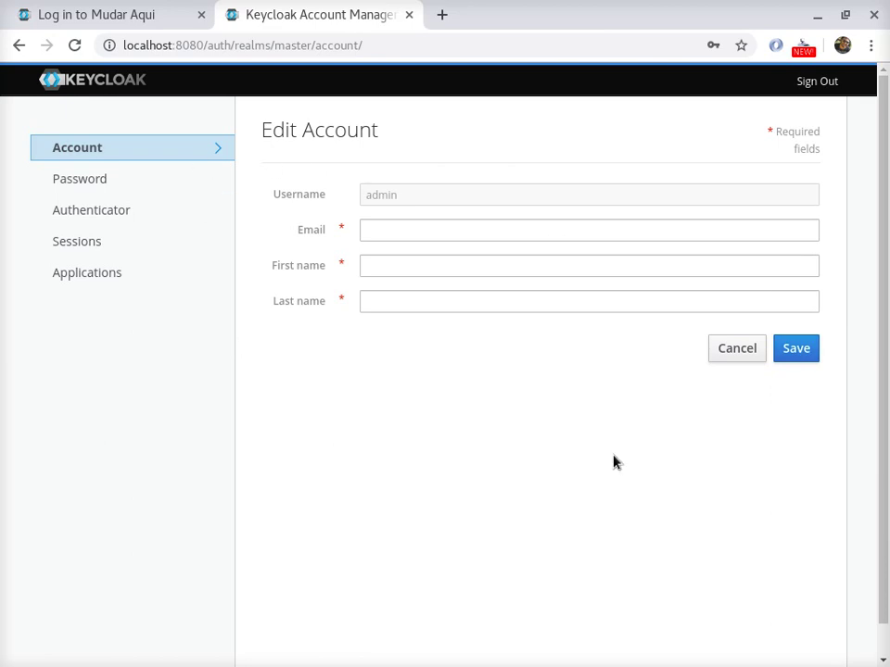
pyautogui.click(728, 349)
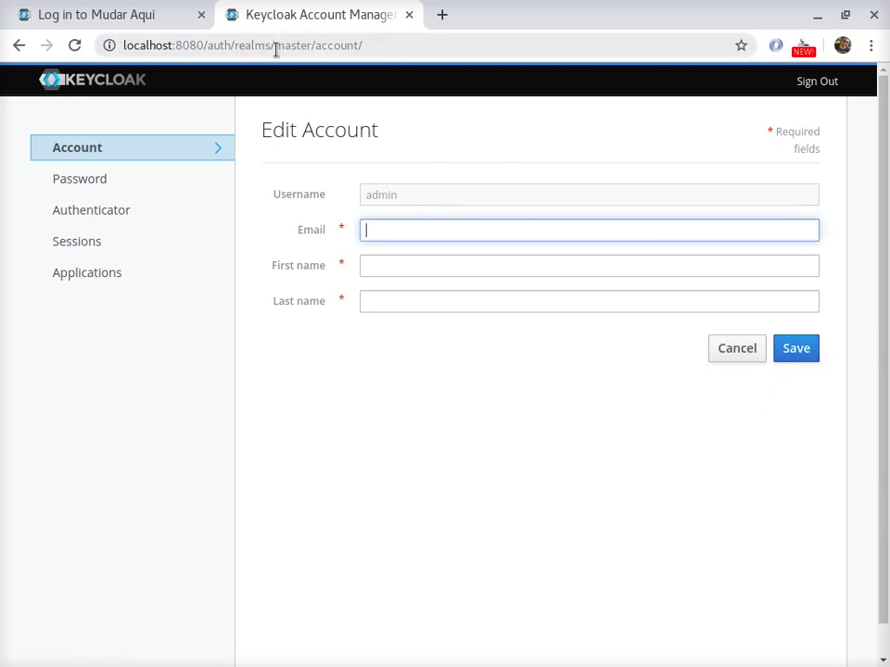
pyautogui.moveTo(238, 47); pyautogui.dragTo(384, 66)
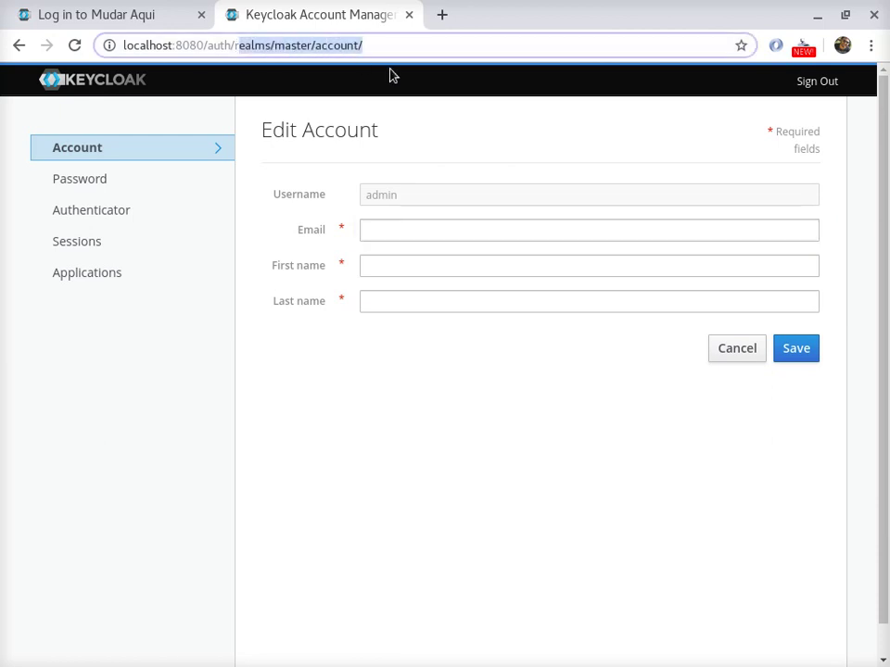
pyautogui.press('BackSpace')
pyautogui.press('Return')
# - Open the admin console and compare the display name Mudar Aqui with the login page title
pyautogui.click(311, 361)
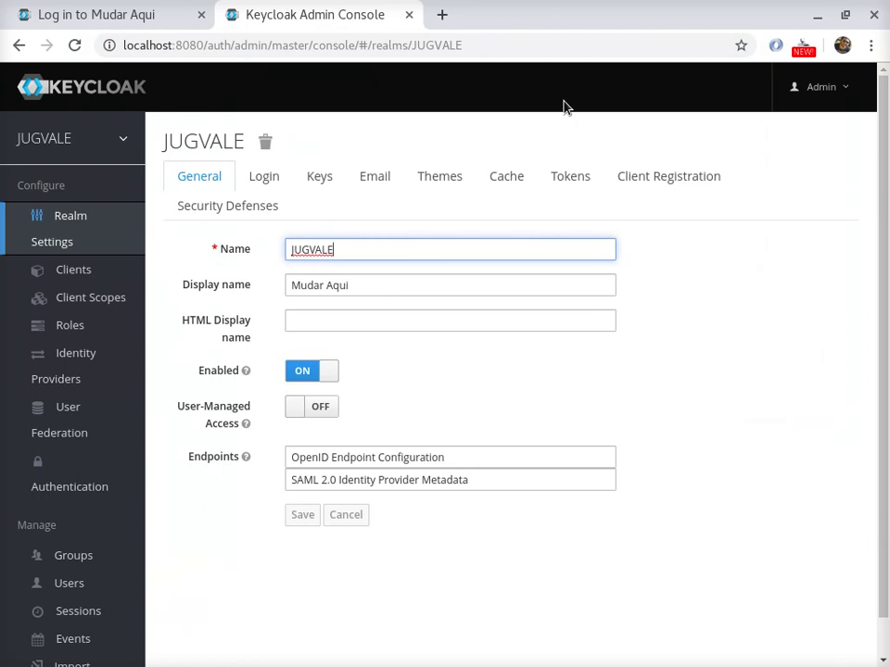
pyautogui.doubleClick(384, 289)
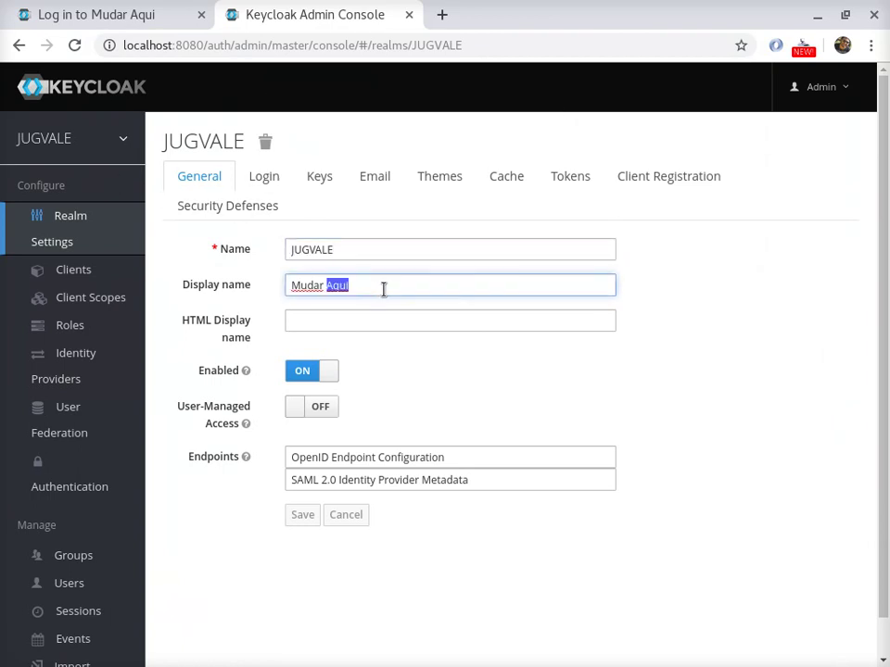
pyautogui.click(69, 7)
pyautogui.moveTo(356, 131); pyautogui.dragTo(508, 136)
pyautogui.click(266, 10)
pyautogui.click(343, 327)
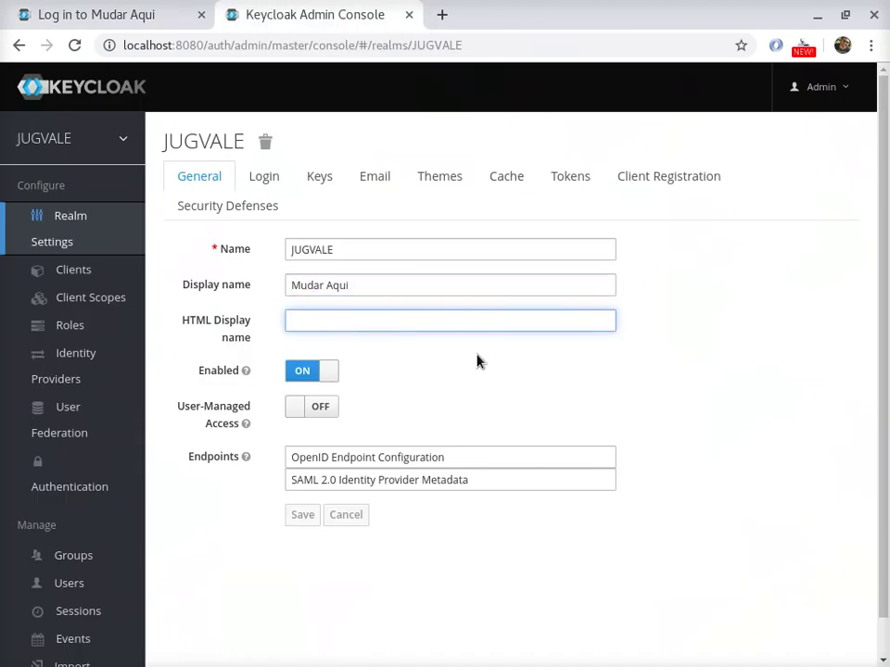
# - Turn on user registration, forgot password and remember me in the Login settings, and save
pyautogui.click(260, 178)
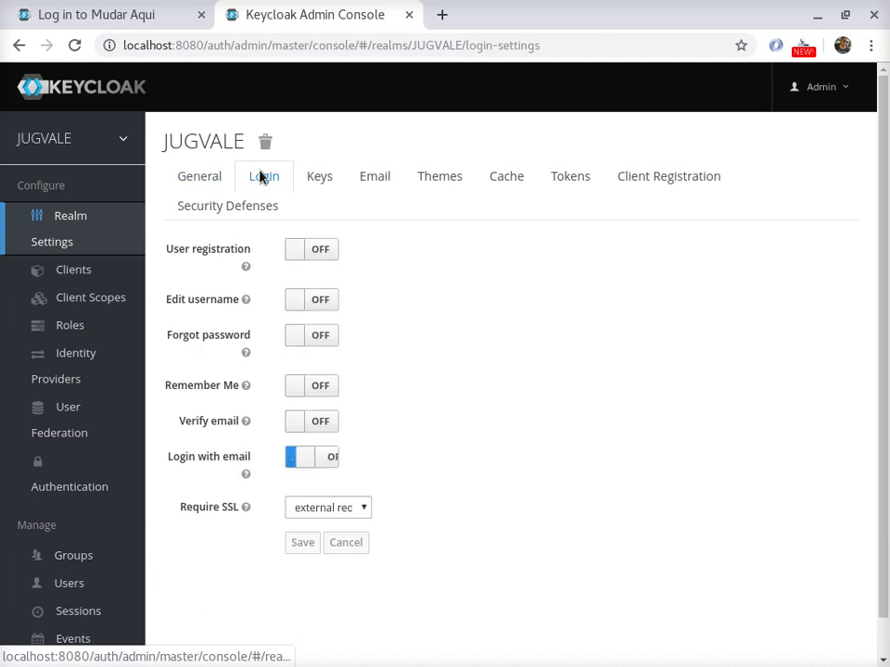
pyautogui.click(321, 254)
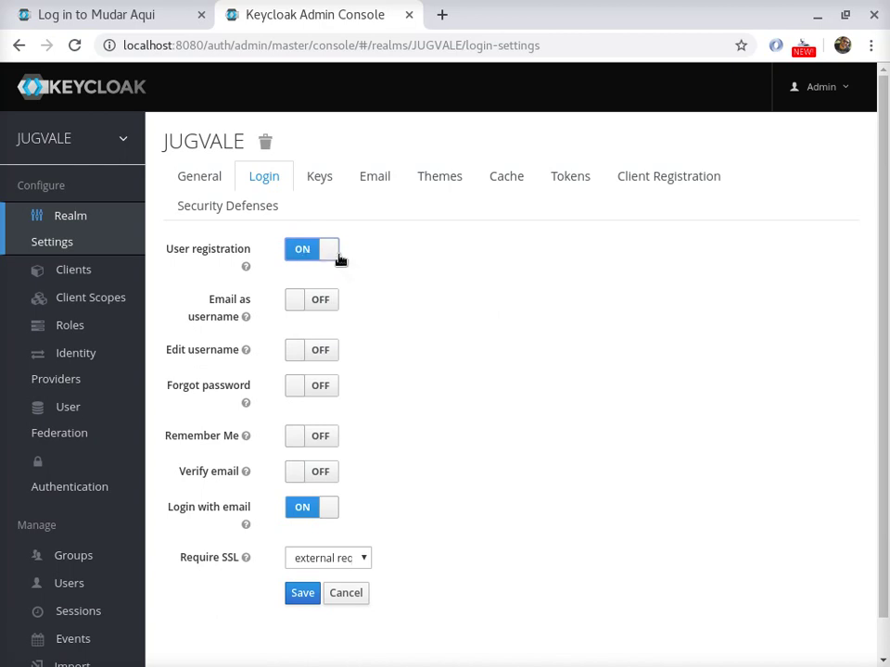
pyautogui.click(313, 389)
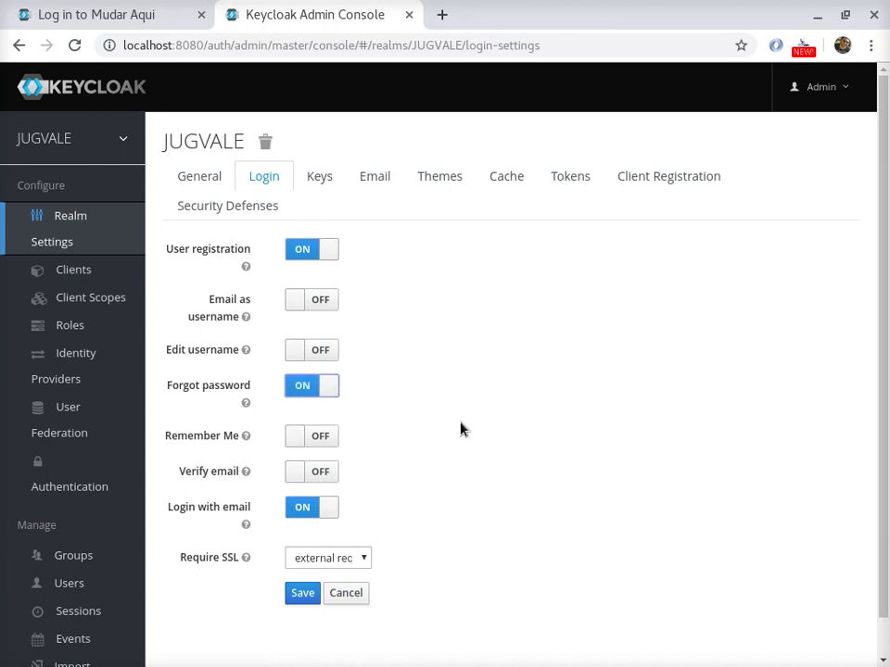
pyautogui.click(309, 439)
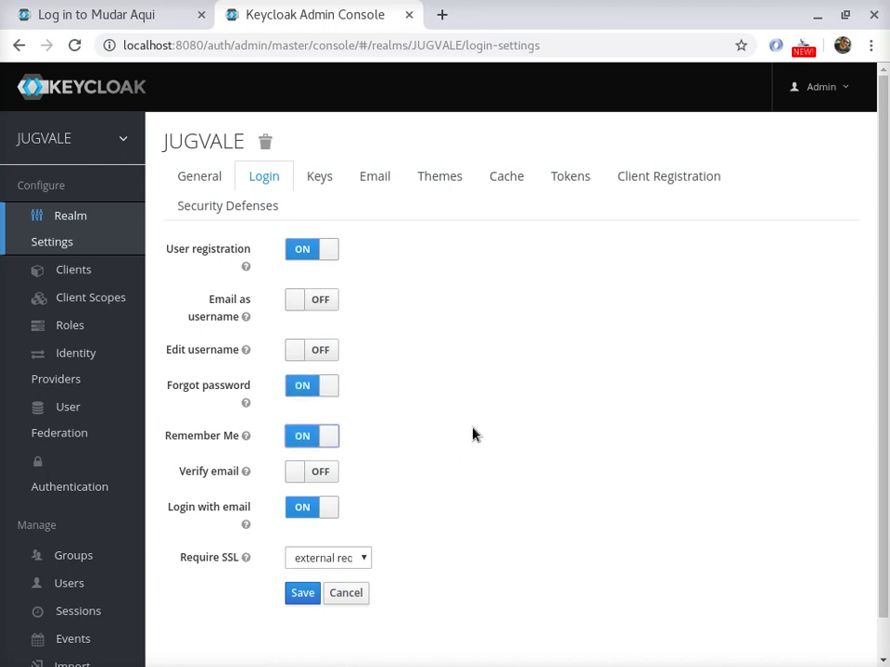
pyautogui.scroll(-1, 472, 435)
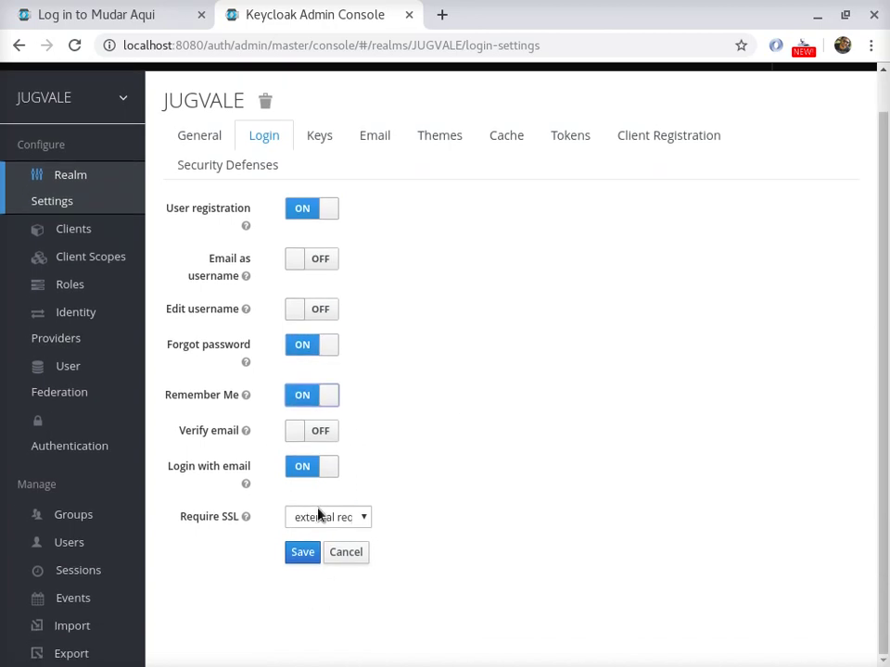
pyautogui.click(302, 553)
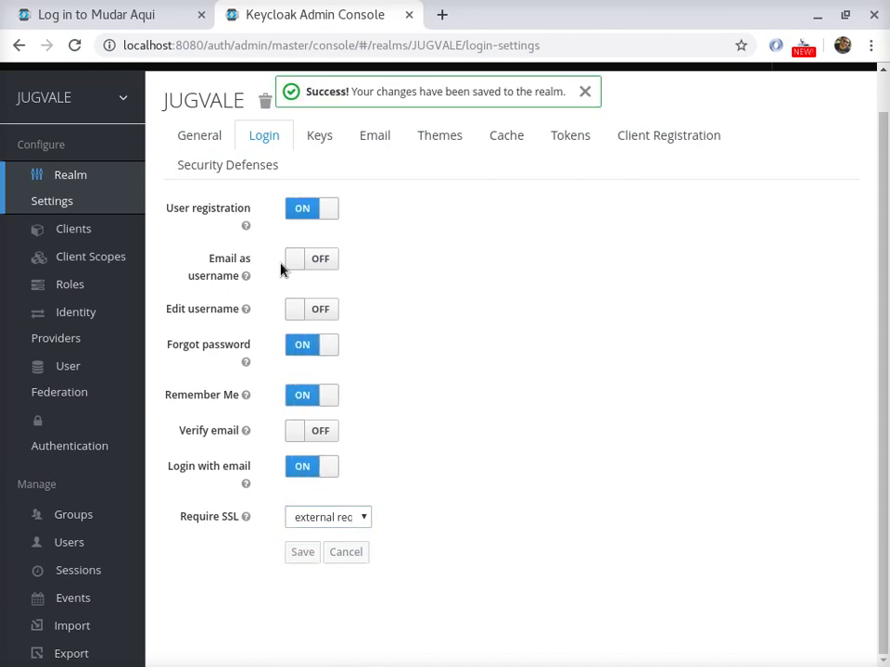
pyautogui.click(131, 11)
# - Reload the login page, open Register, and enter the new user's name, email address and username
pyautogui.press('F5')
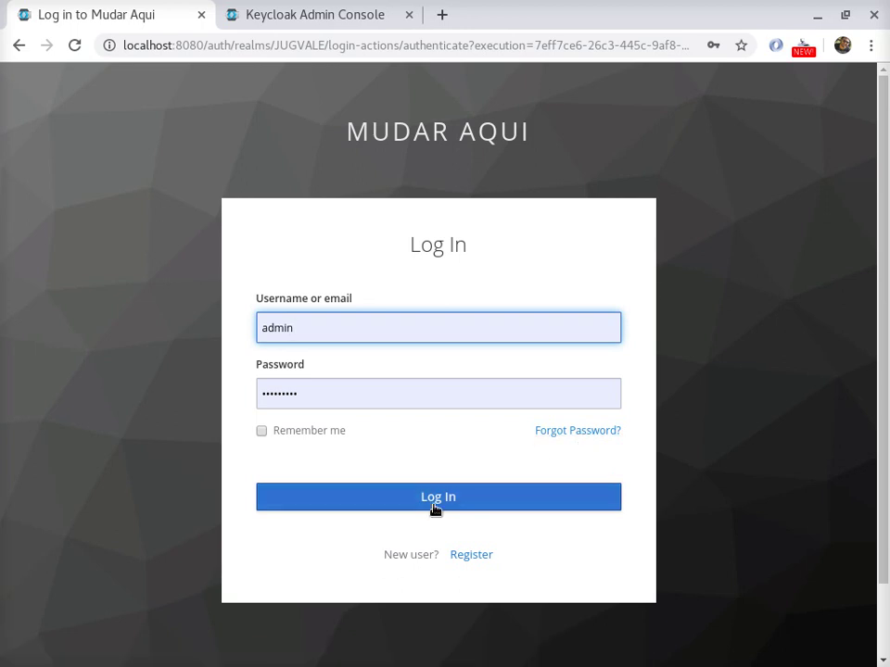
pyautogui.click(468, 562)
pyautogui.click(400, 315)
pyautogui.scroll(-2, 544, 335)
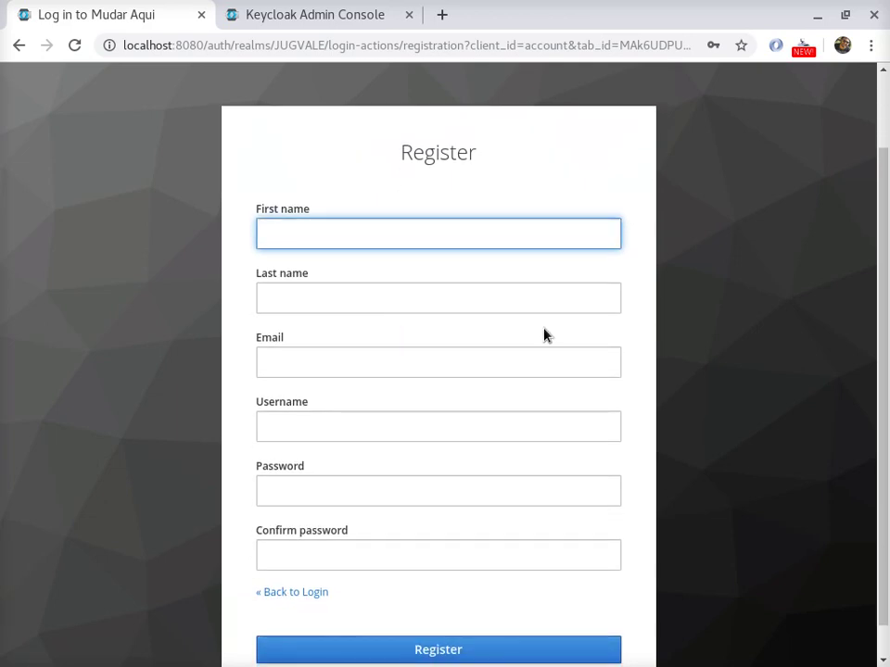
pyautogui.press('Tab')
pyautogui.press('Tab')
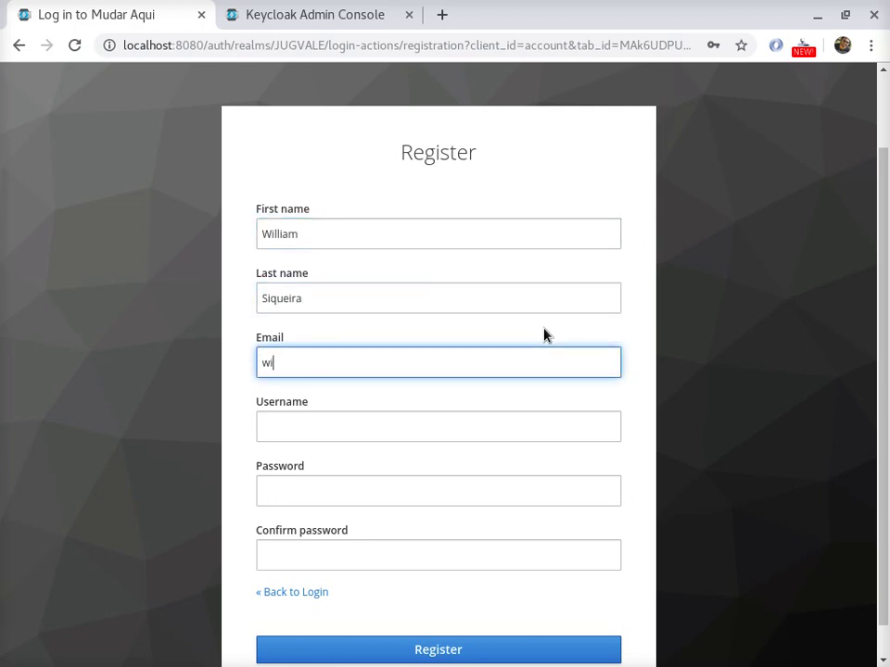
pyautogui.press('Tab')
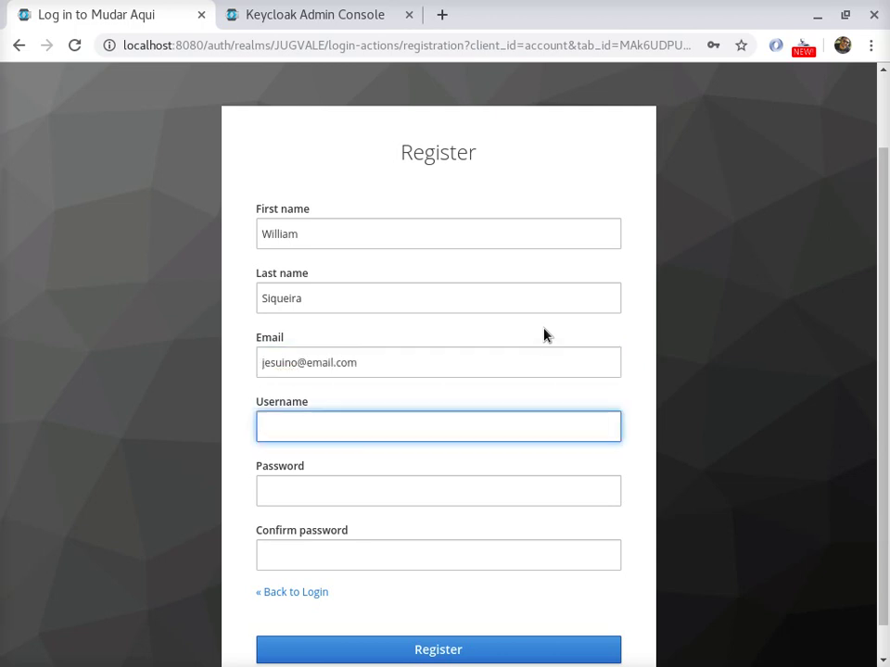
pyautogui.scroll(-1, 544, 335)
pyautogui.write('jes')
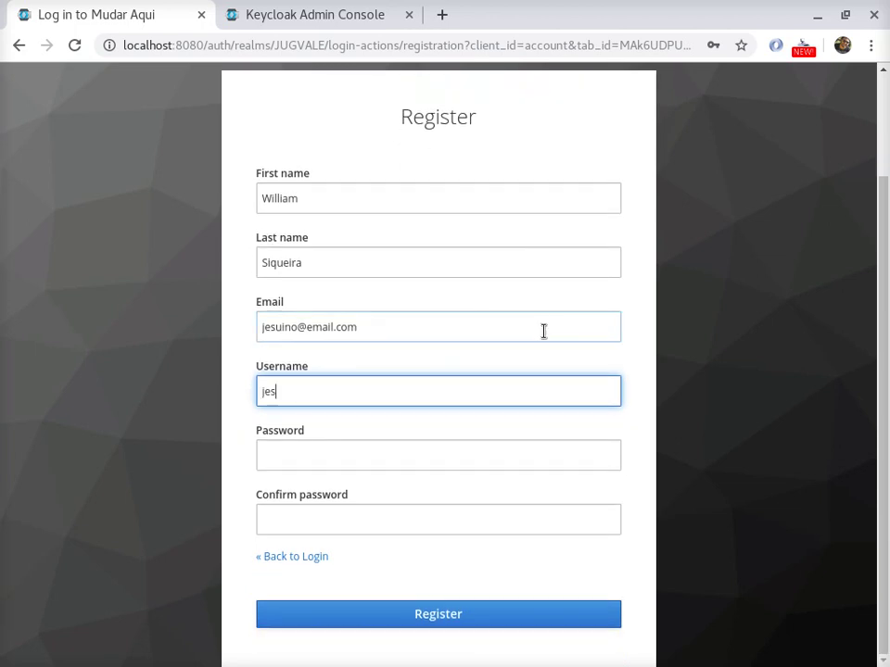
pyautogui.write('uino')
# - Enter a password and confirmation and submit, which fails because they don't match
pyautogui.click(388, 445)
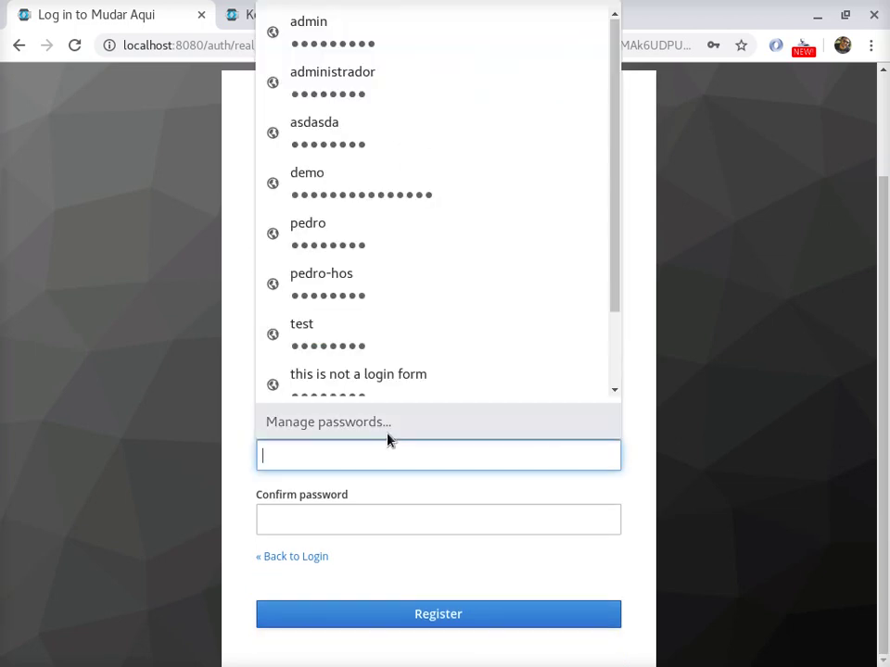
pyautogui.write('1234')
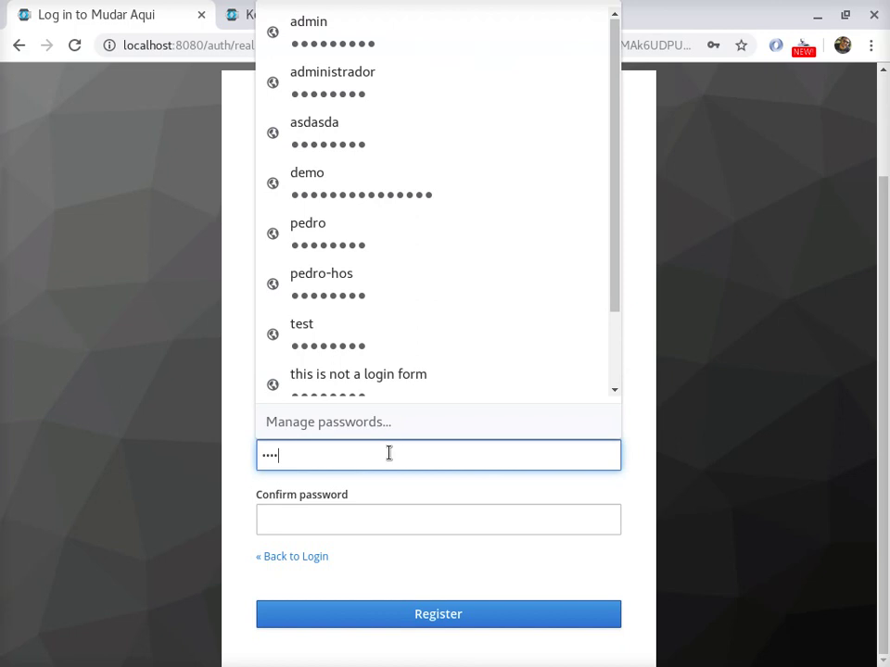
pyautogui.doubleClick(389, 459)
pyautogui.write('12345678')
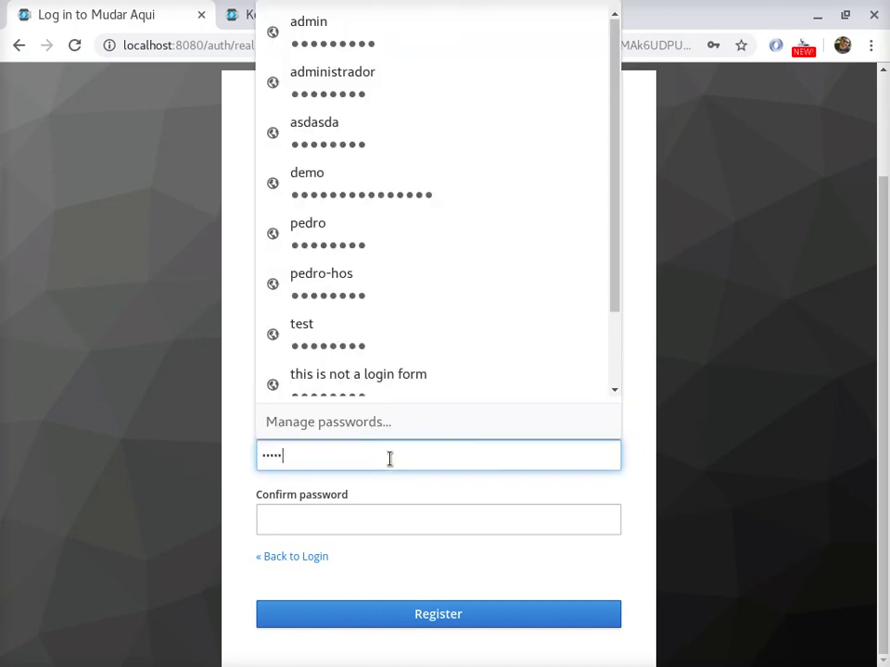
pyautogui.click(435, 507)
pyautogui.write('123456')
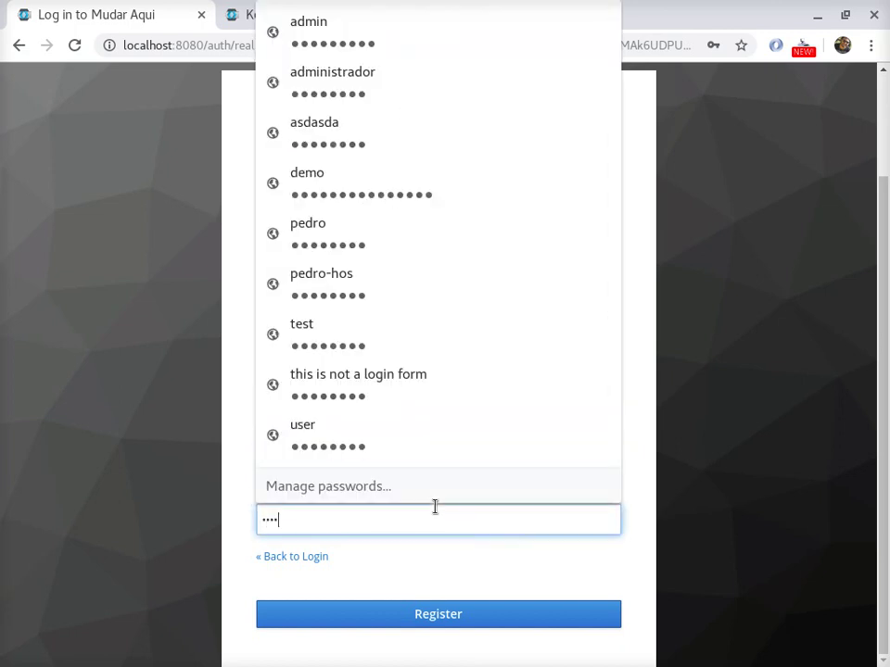
pyautogui.click(445, 615)
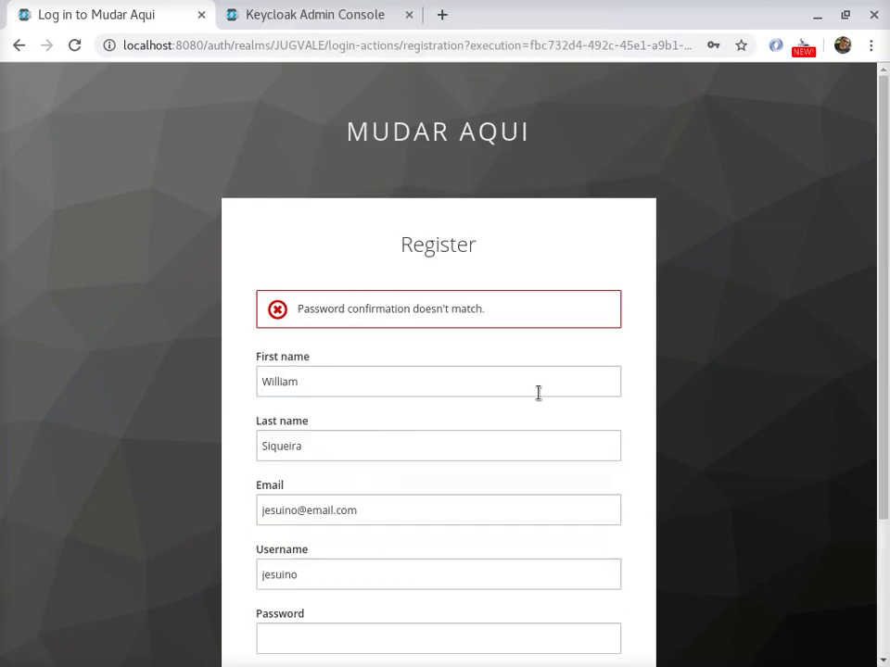
# - Re-enter matching passwords, submit the registration, and save the credentials in the browser
pyautogui.scroll(-2, 447, 332)
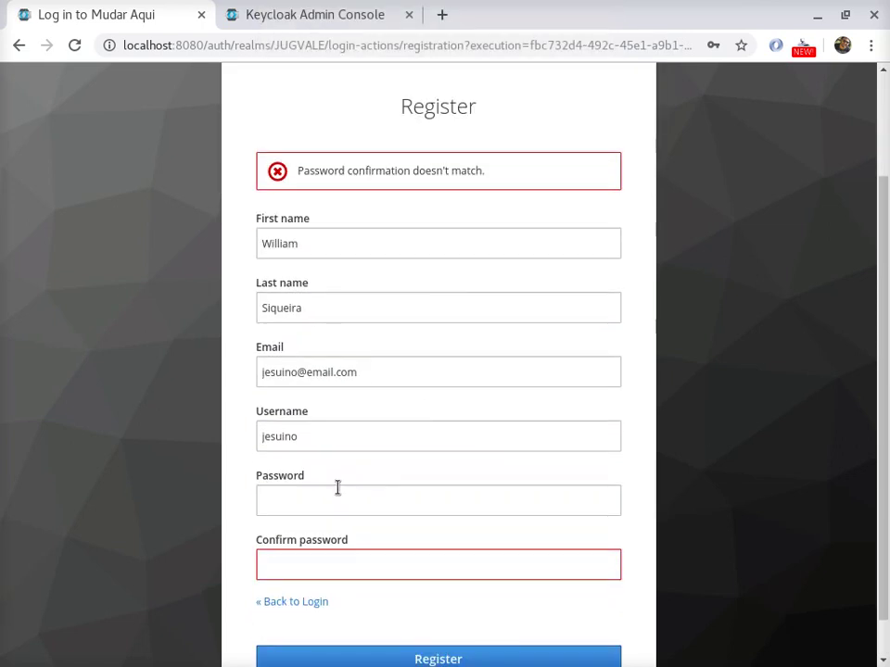
pyautogui.click(337, 492)
pyautogui.write('12345678')
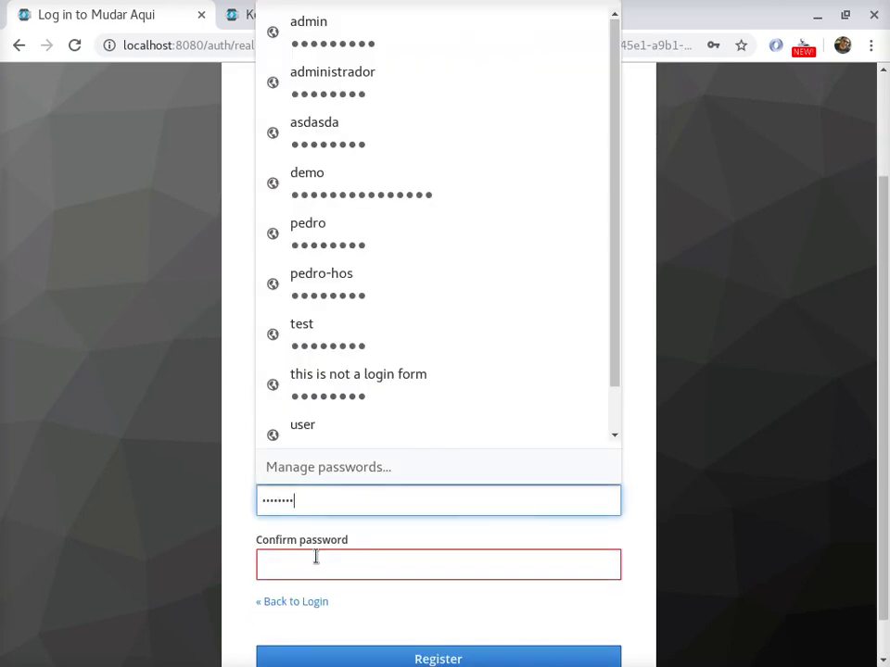
pyautogui.click(315, 557)
pyautogui.write('123456')
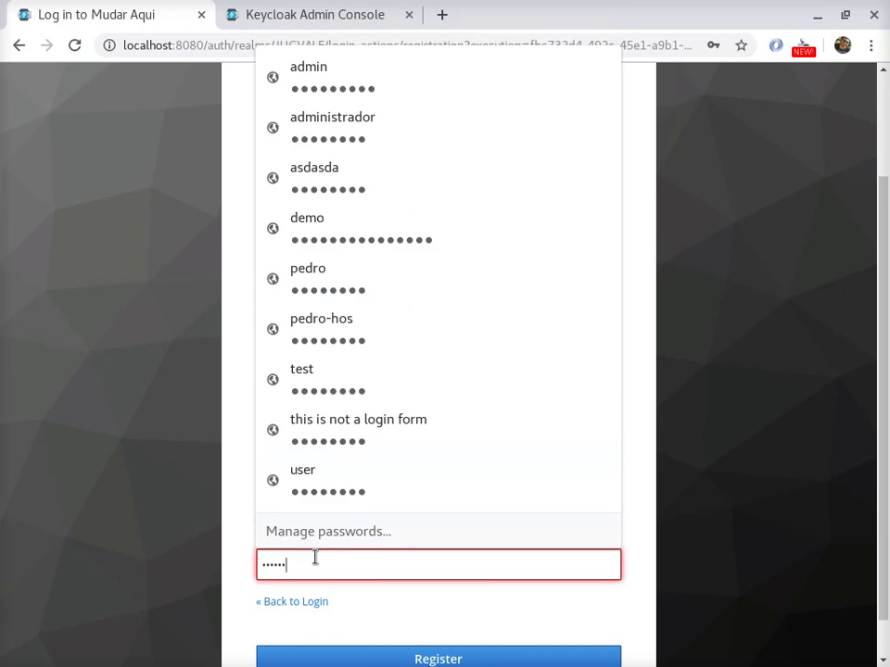
pyautogui.write('78')
pyautogui.click(380, 651)
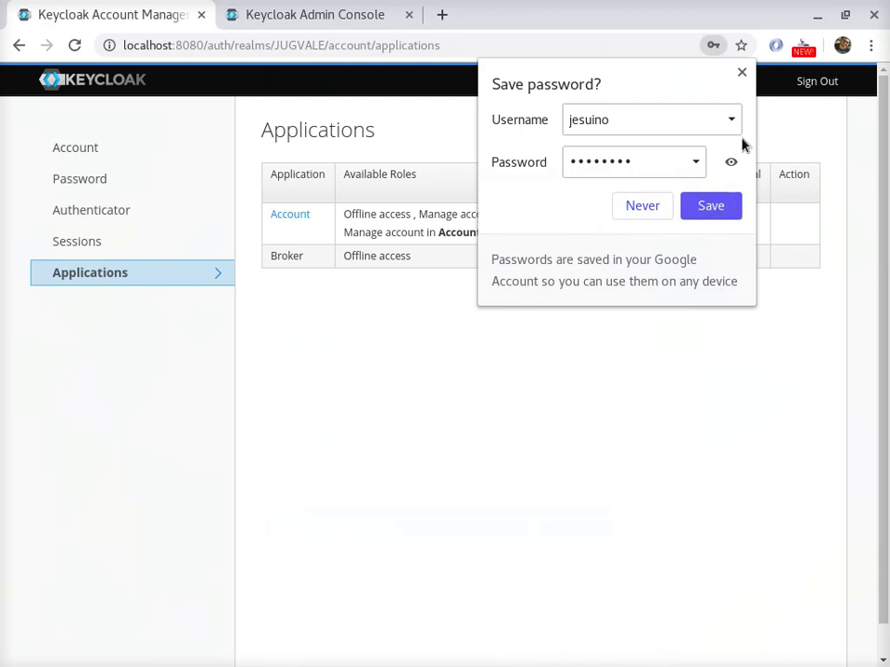
pyautogui.click(710, 208)
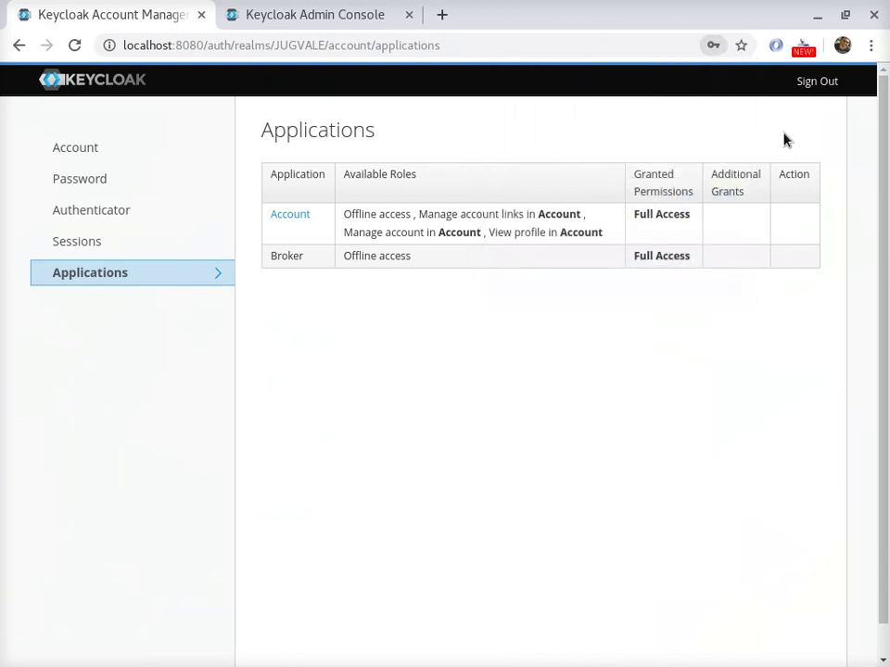
# - Sign the new user out and list all users in the realm's admin console
pyautogui.click(818, 83)
pyautogui.click(366, 10)
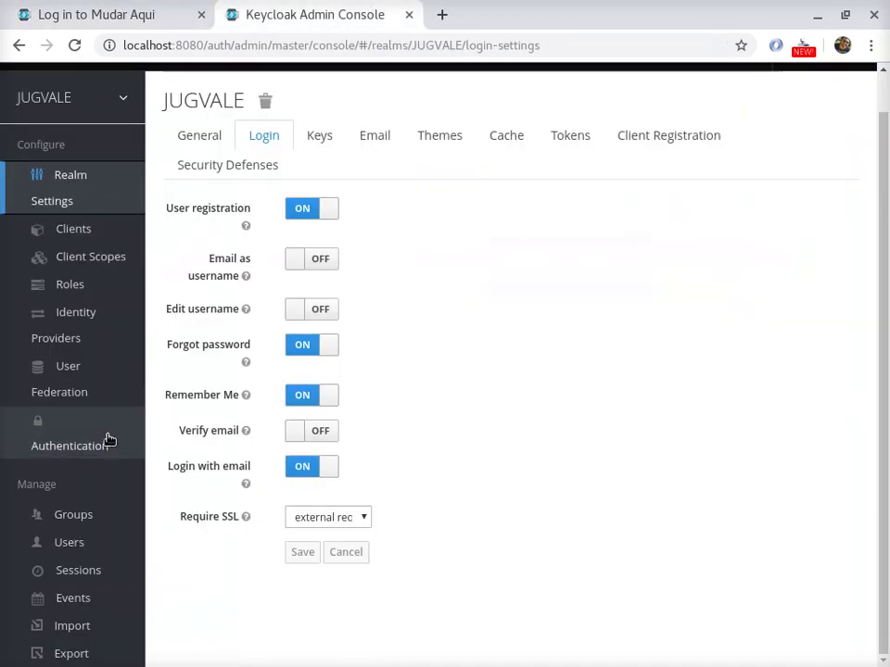
pyautogui.click(80, 541)
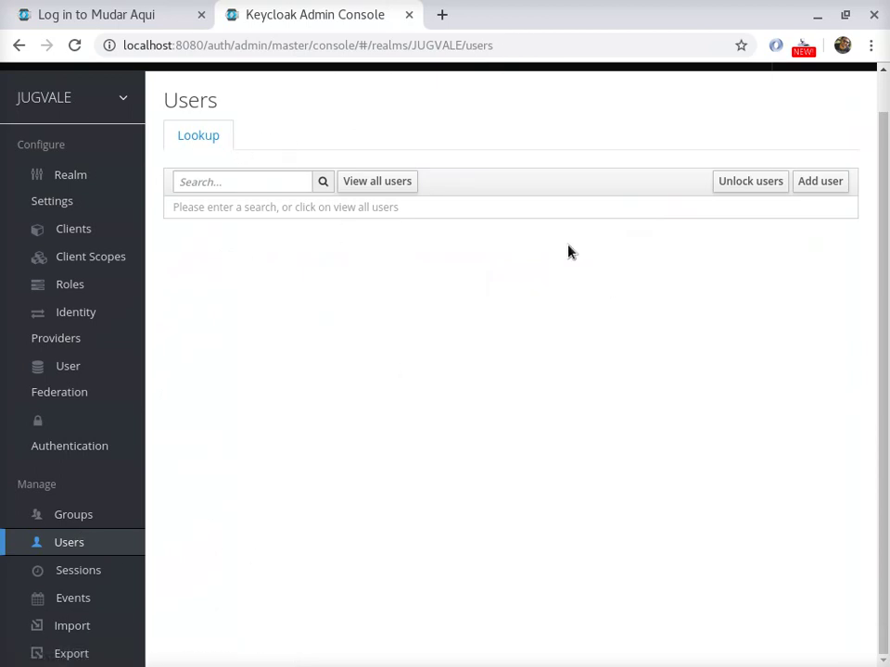
pyautogui.click(389, 183)
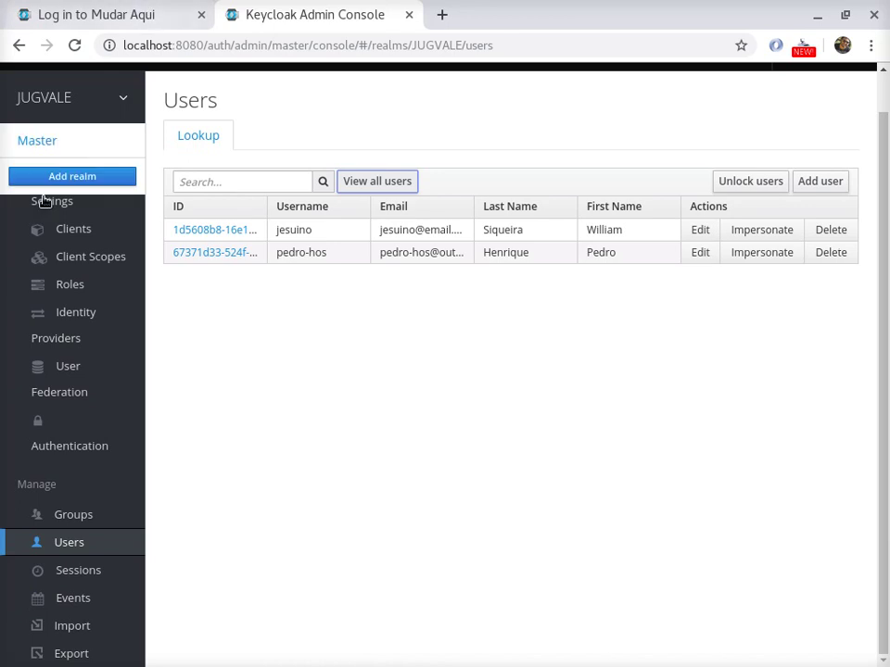
# - Change the realm display name from Mudar Aqui to 'Jug Vale' and save it
pyautogui.click(82, 179)
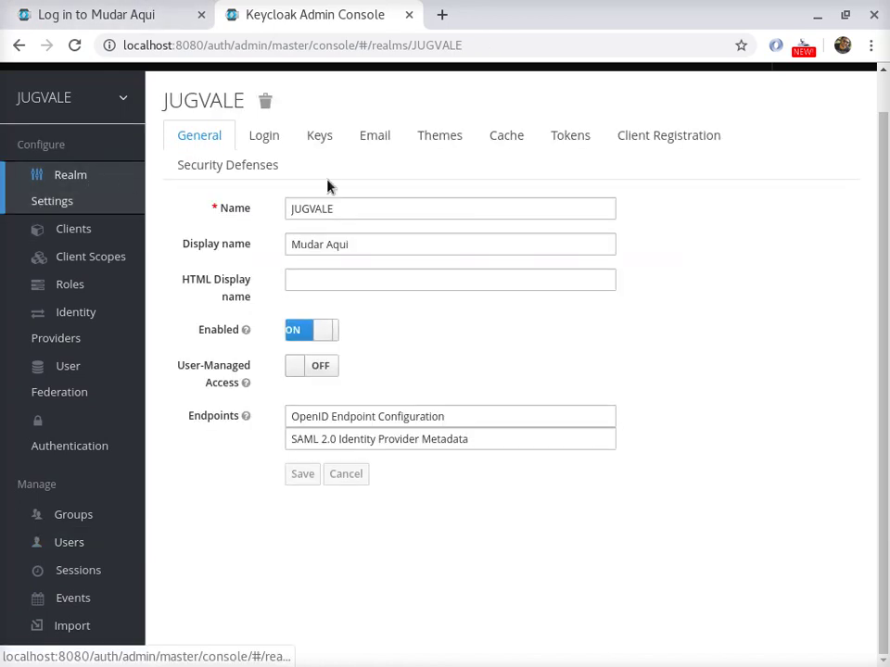
pyautogui.click(331, 243)
pyautogui.tripleClick(331, 243)
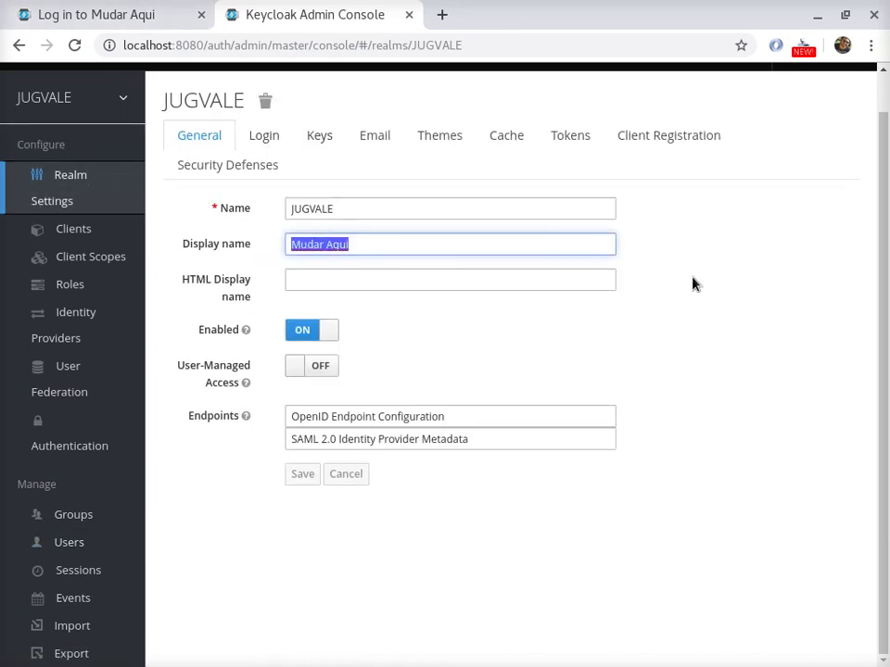
pyautogui.write('Jug Vale 201')
pyautogui.press('BackSpace')
pyautogui.press('BackSpace')
pyautogui.press('BackSpace')
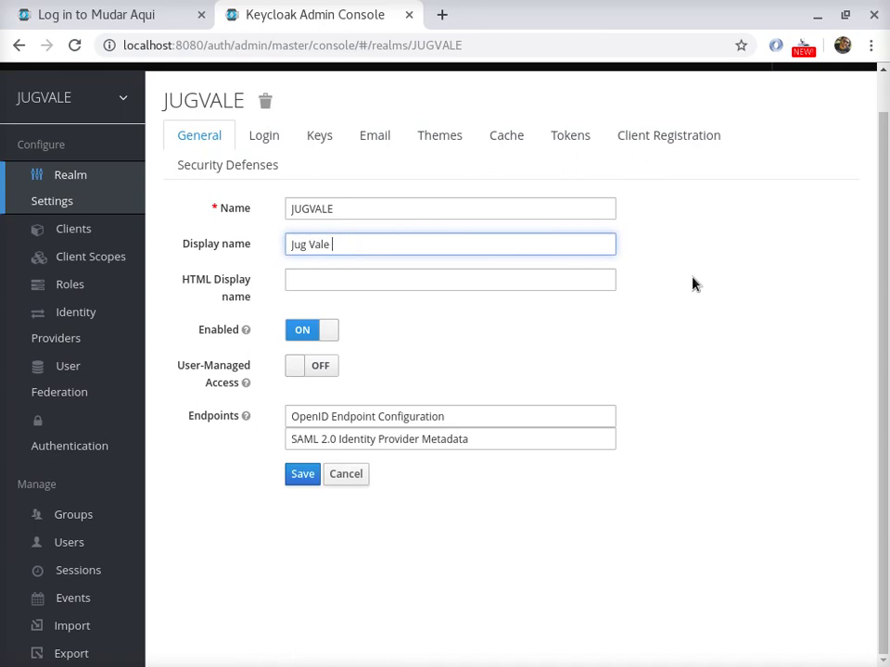
pyautogui.click(303, 477)
pyautogui.click(264, 133)
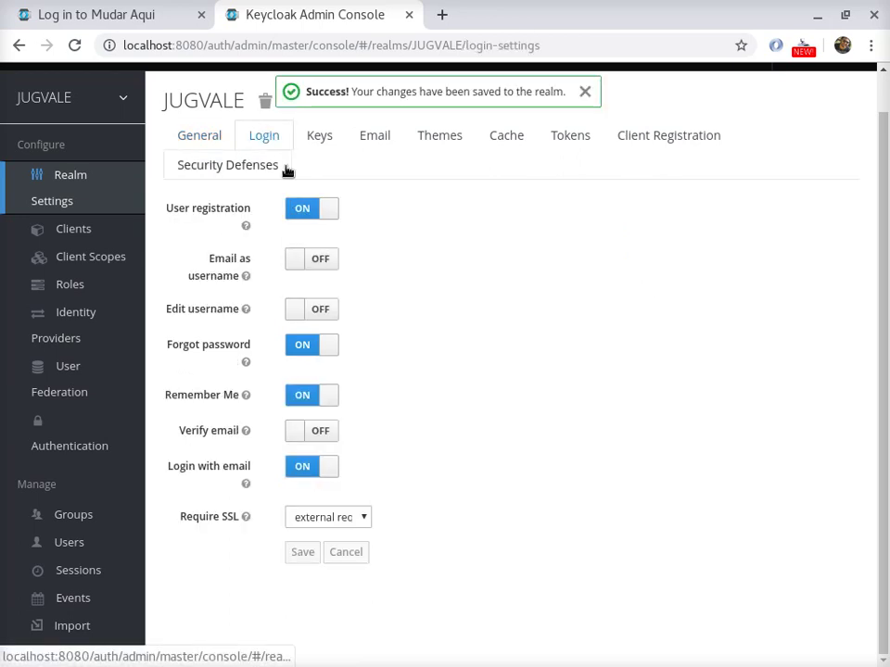
pyautogui.click(338, 146)
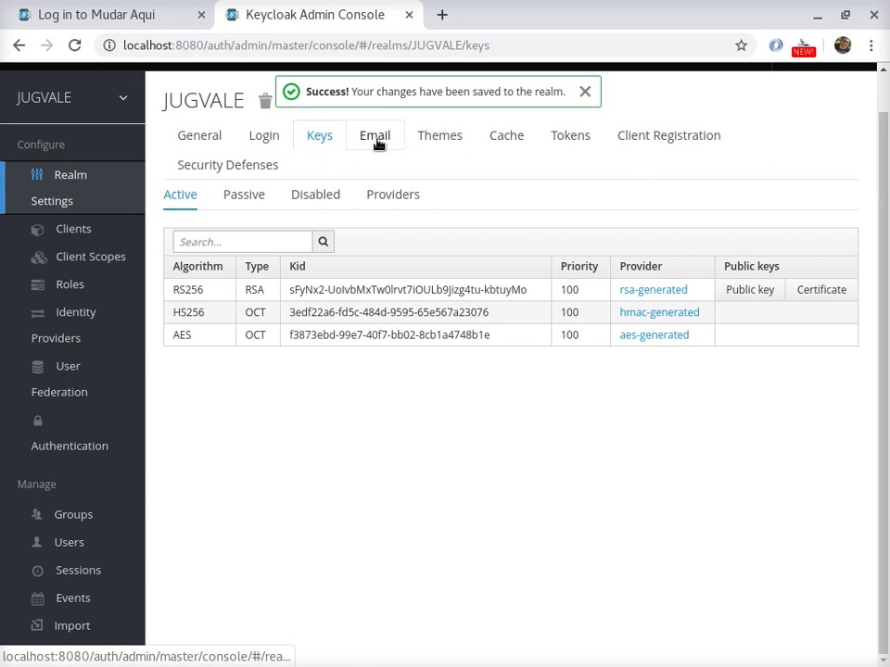
# - Save the base login theme and reload the login page to preview it
pyautogui.click(377, 144)
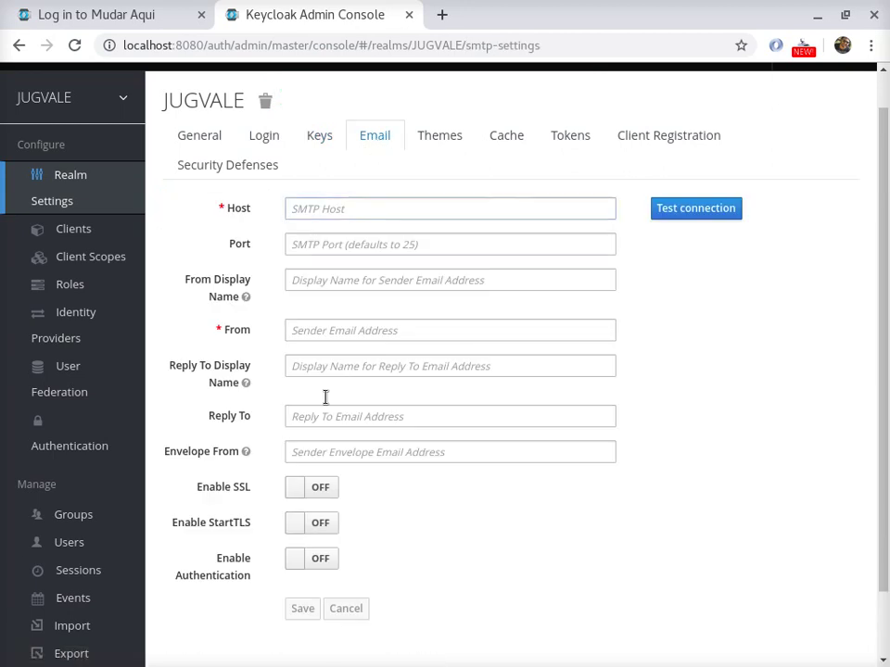
pyautogui.click(431, 141)
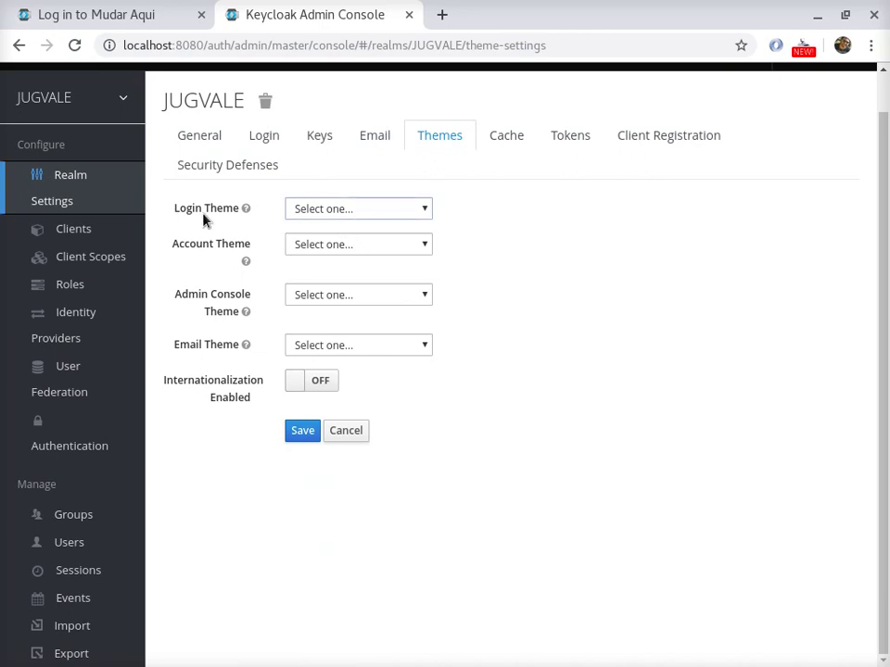
pyautogui.click(336, 213)
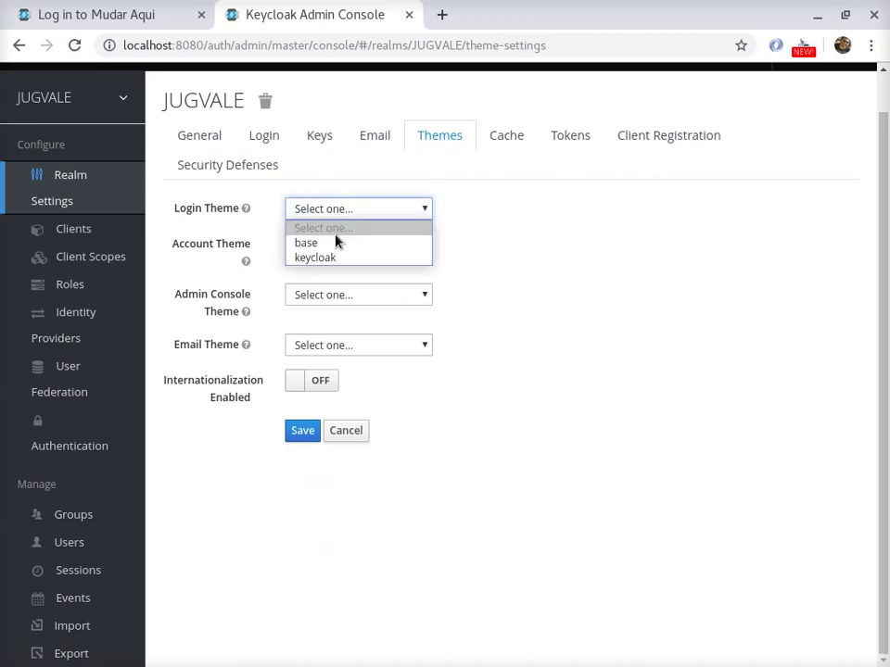
pyautogui.click(311, 243)
pyautogui.click(302, 433)
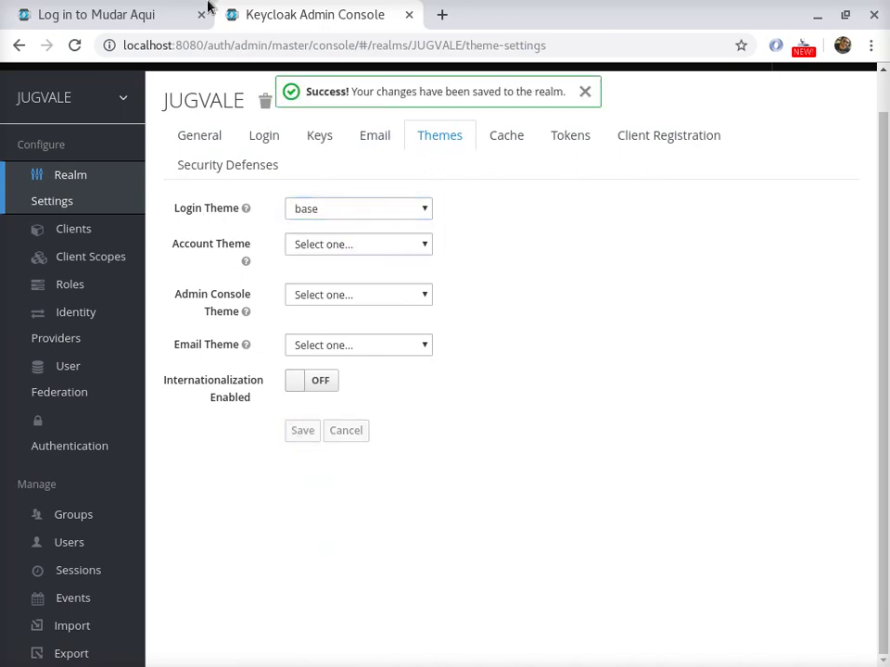
pyautogui.click(178, 8)
pyautogui.press('F5')
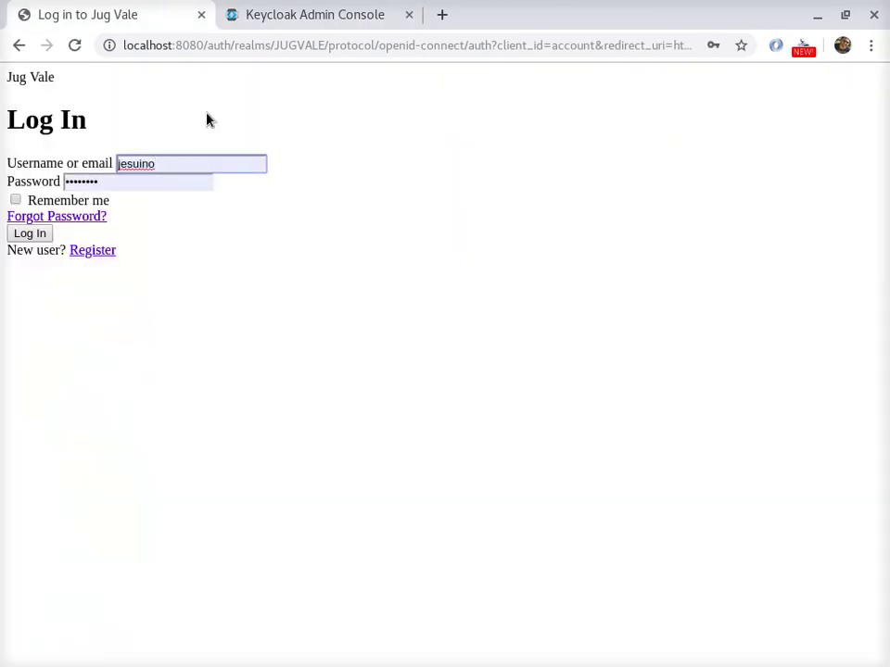
# - Switch the login theme to keycloak and save it
pyautogui.click(262, 11)
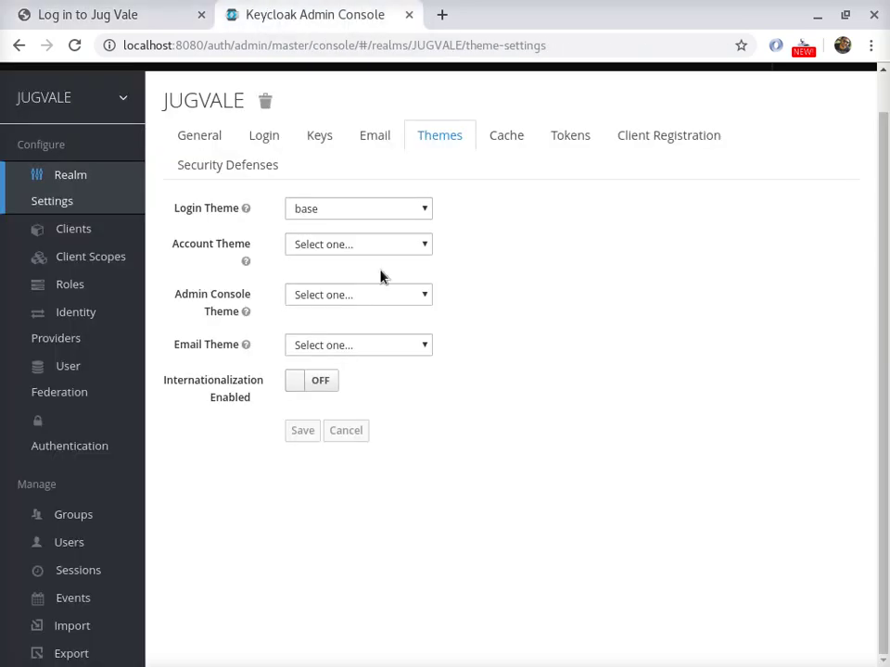
pyautogui.click(339, 211)
pyautogui.click(331, 257)
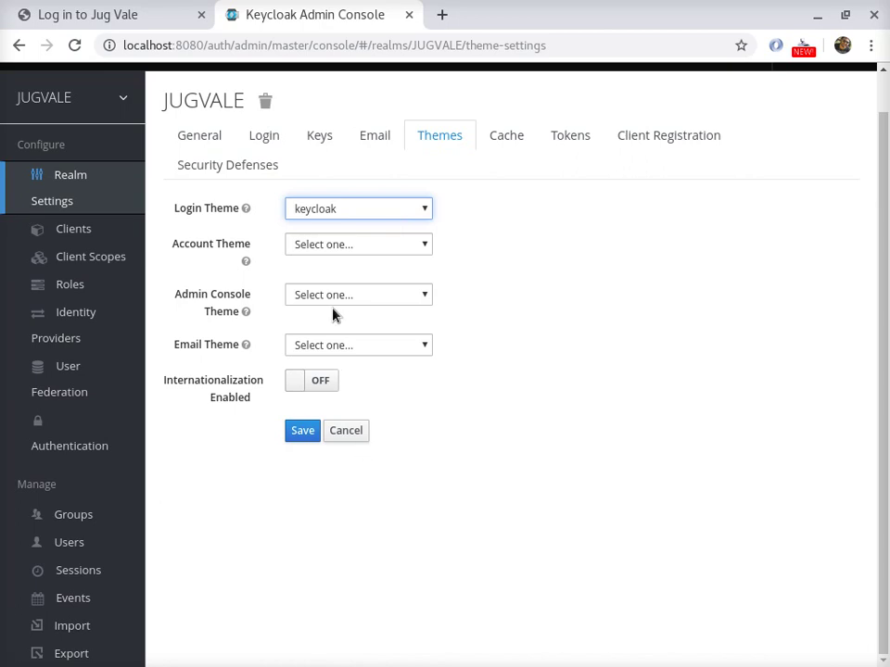
pyautogui.click(298, 439)
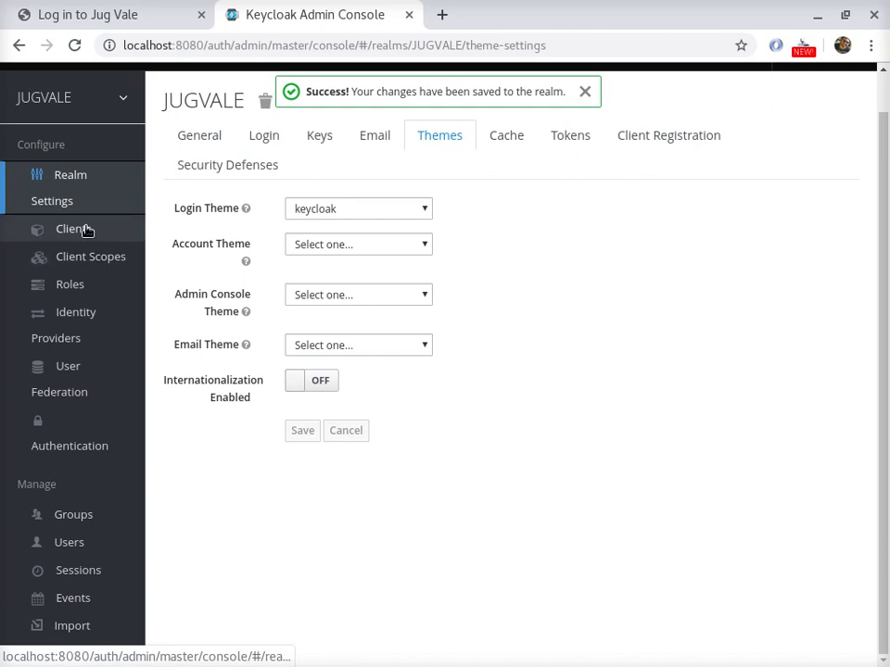
# - Add a GitHub identity provider with client ID 123123 and a client secret, and save it
pyautogui.click(95, 307)
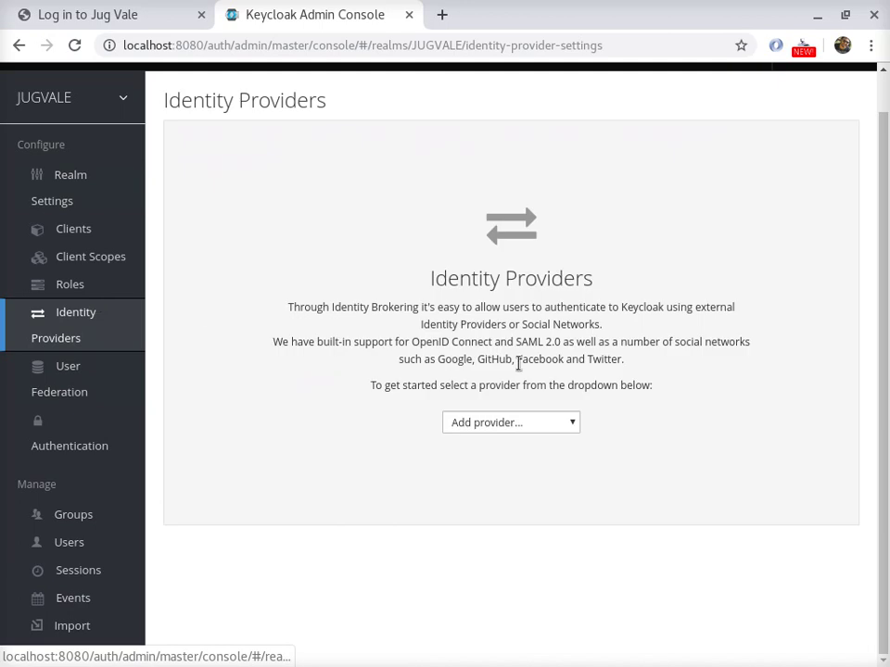
pyautogui.click(518, 421)
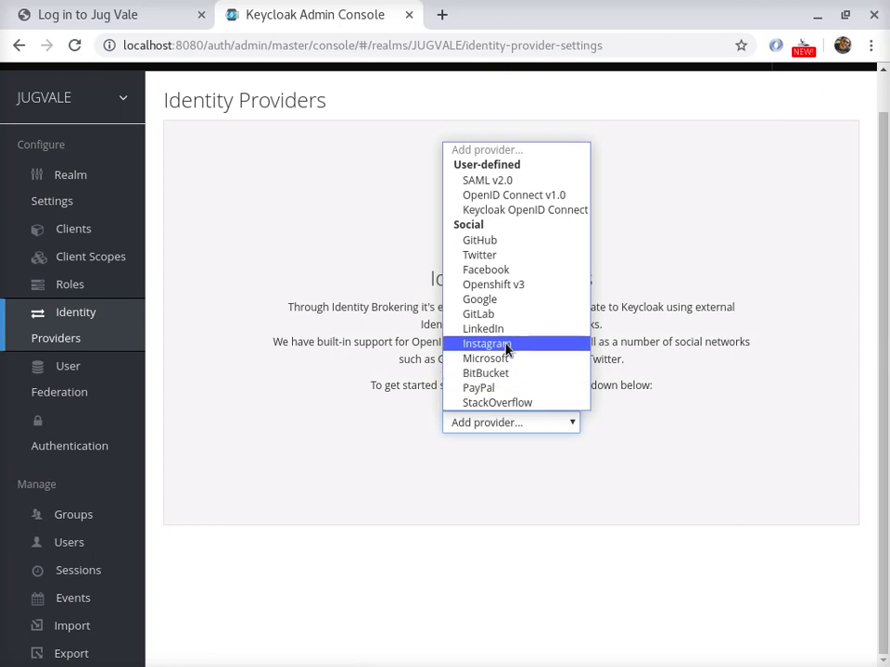
pyautogui.click(512, 243)
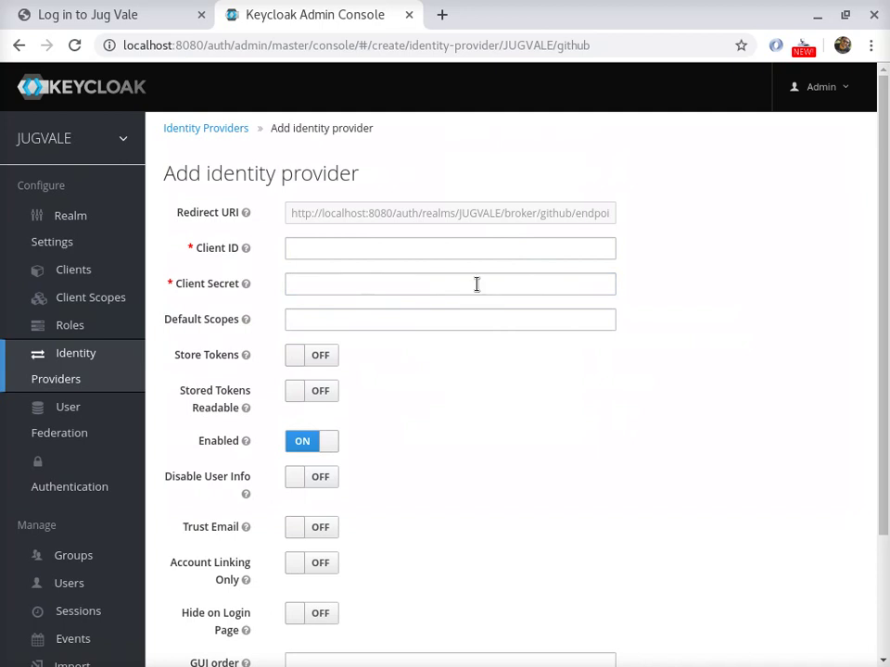
pyautogui.click(315, 248)
pyautogui.write('123123')
pyautogui.click(367, 287)
pyautogui.write('12312312312')
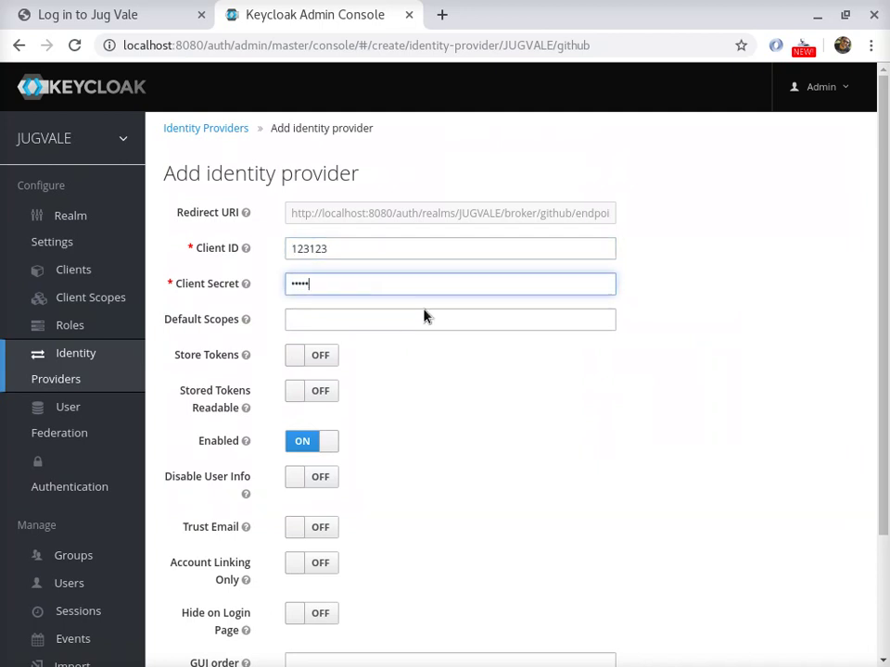
pyautogui.scroll(-3, 516, 427)
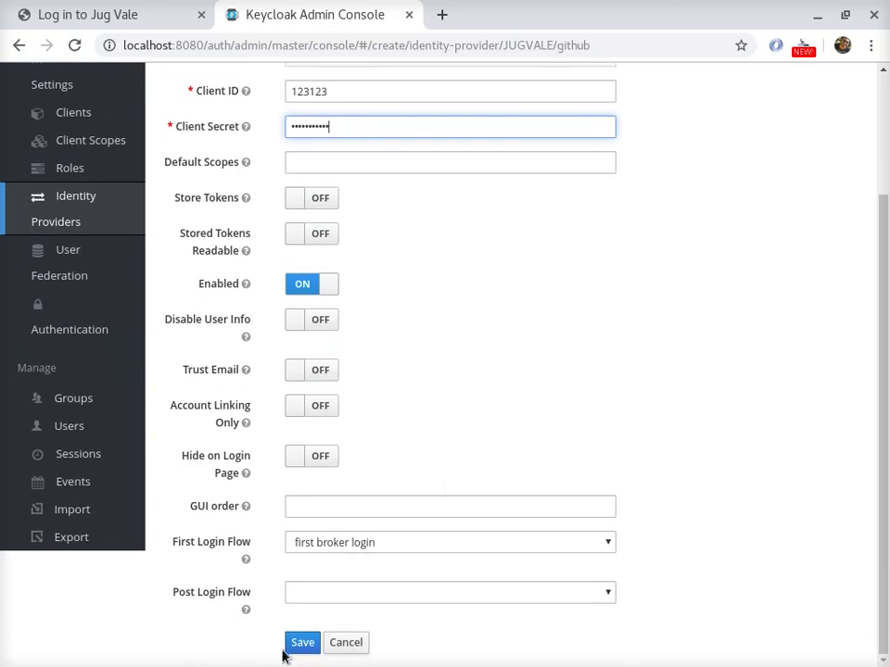
pyautogui.click(302, 642)
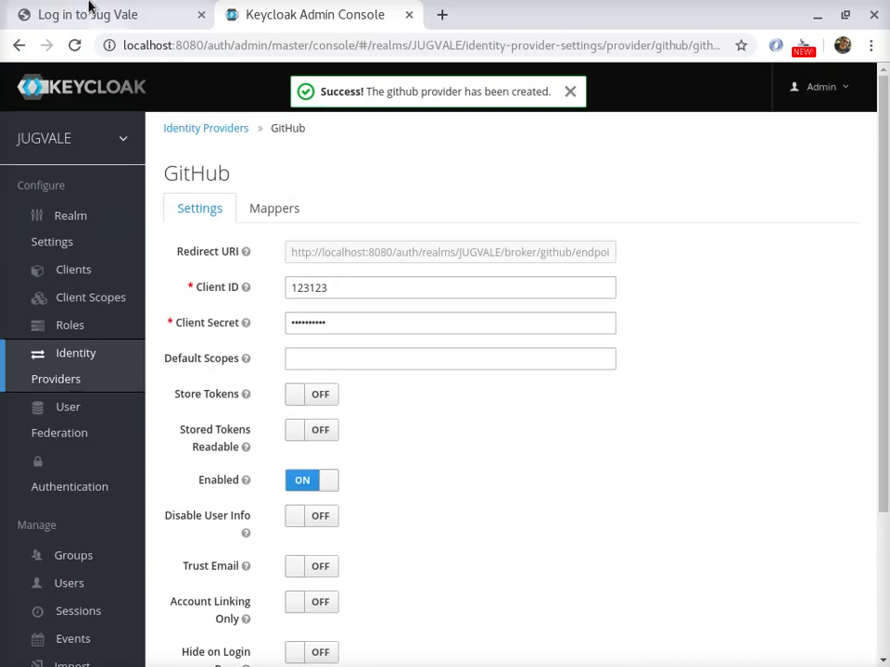
pyautogui.click(89, 13)
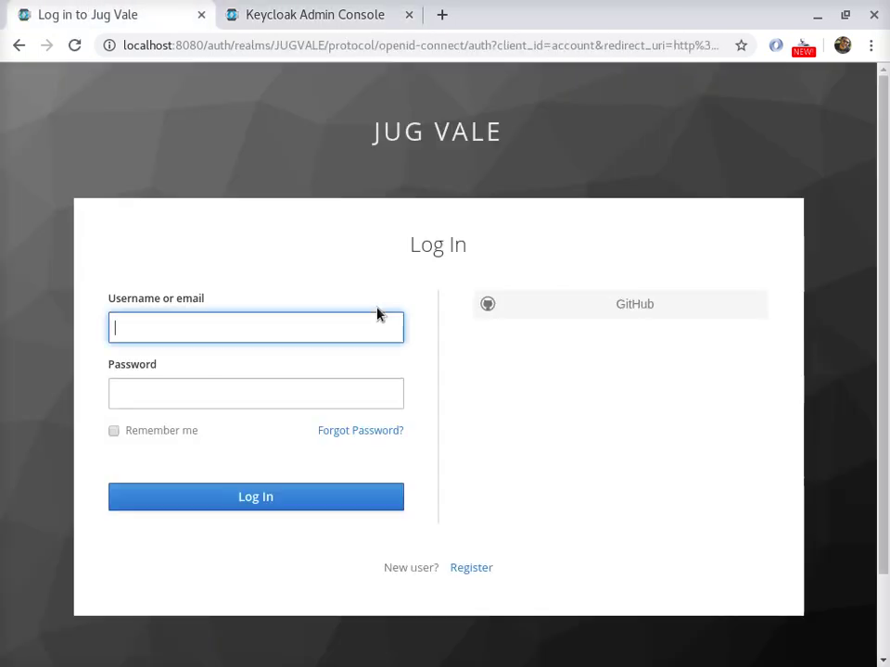
# - Test the GitHub sign-in option on the Jug Vale login page, then go back
pyautogui.click(611, 315)
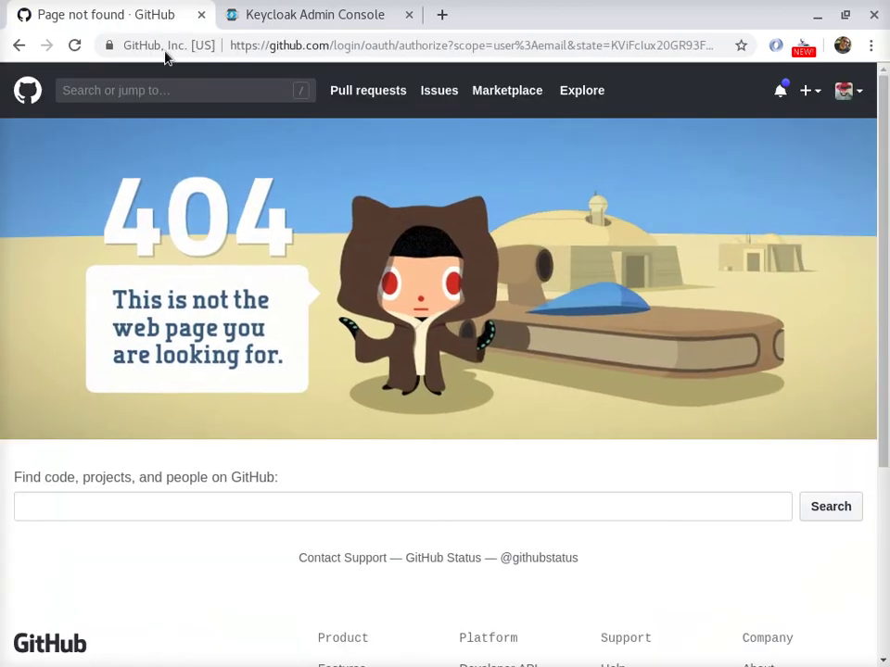
pyautogui.click(18, 44)
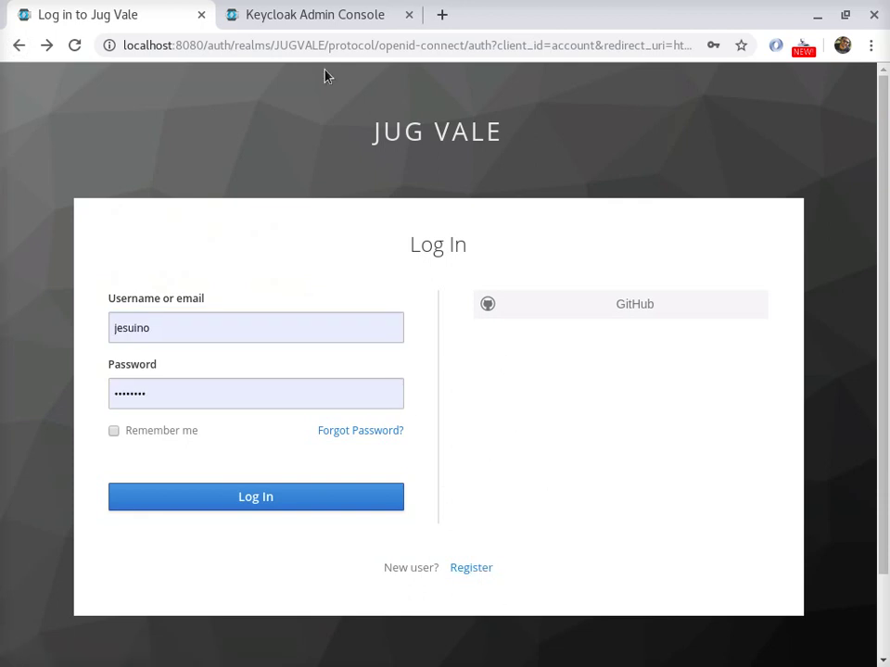
pyautogui.click(301, 11)
# - Delete the github provider from the realm's identity providers list and confirm
pyautogui.click(341, 329)
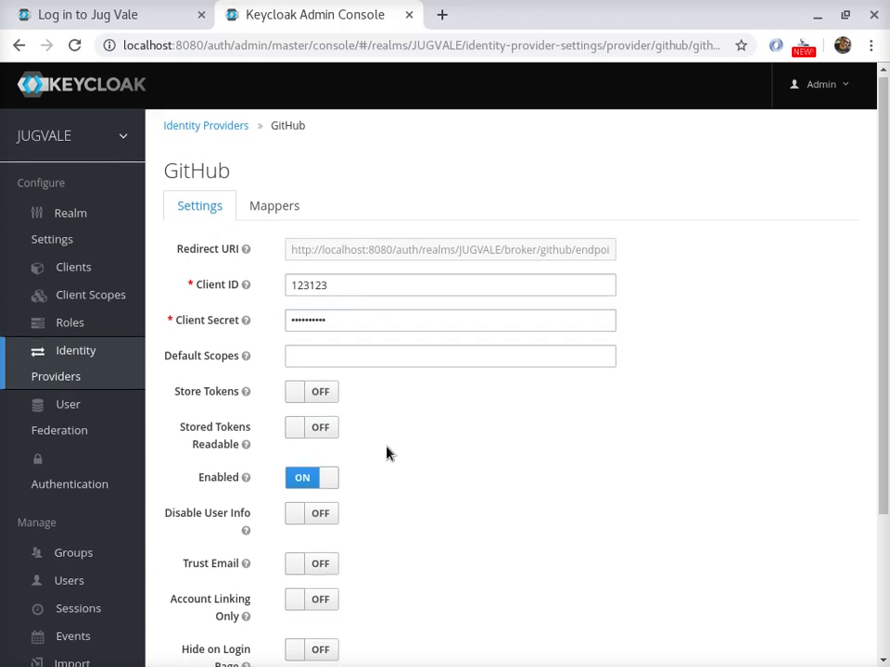
pyautogui.scroll(-2, 389, 453)
pyautogui.scroll(3, 407, 524)
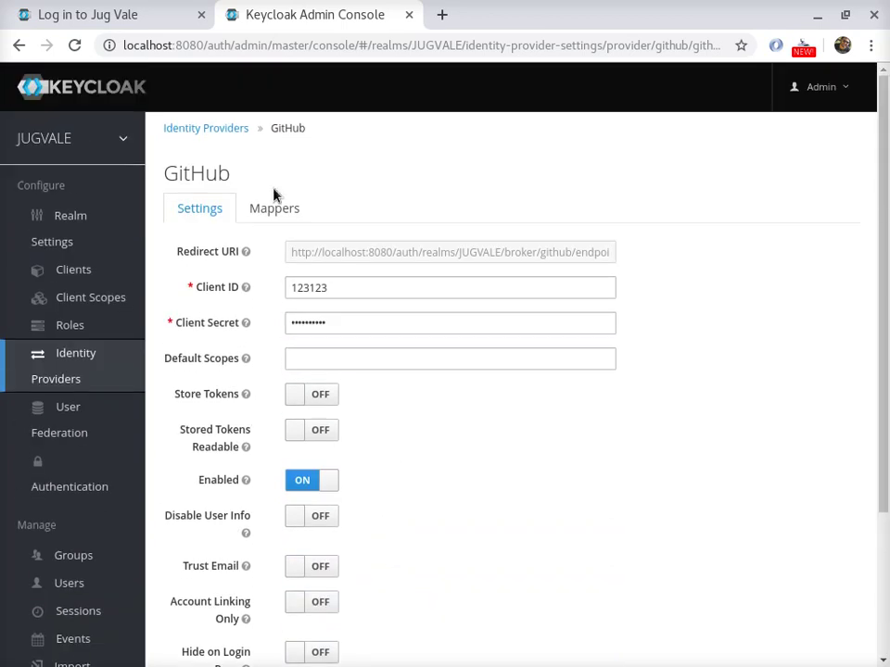
pyautogui.click(208, 125)
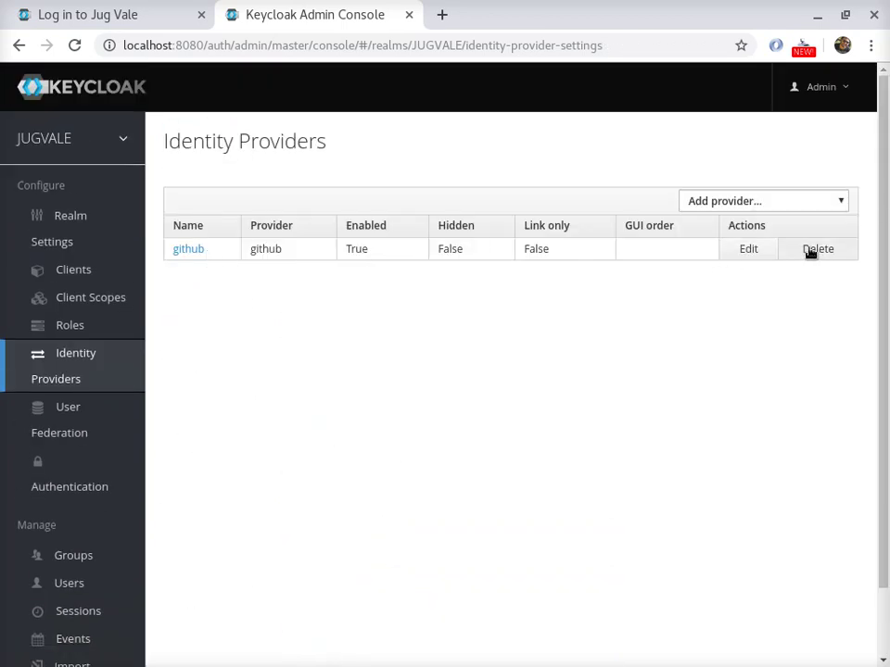
pyautogui.click(812, 249)
pyautogui.click(668, 205)
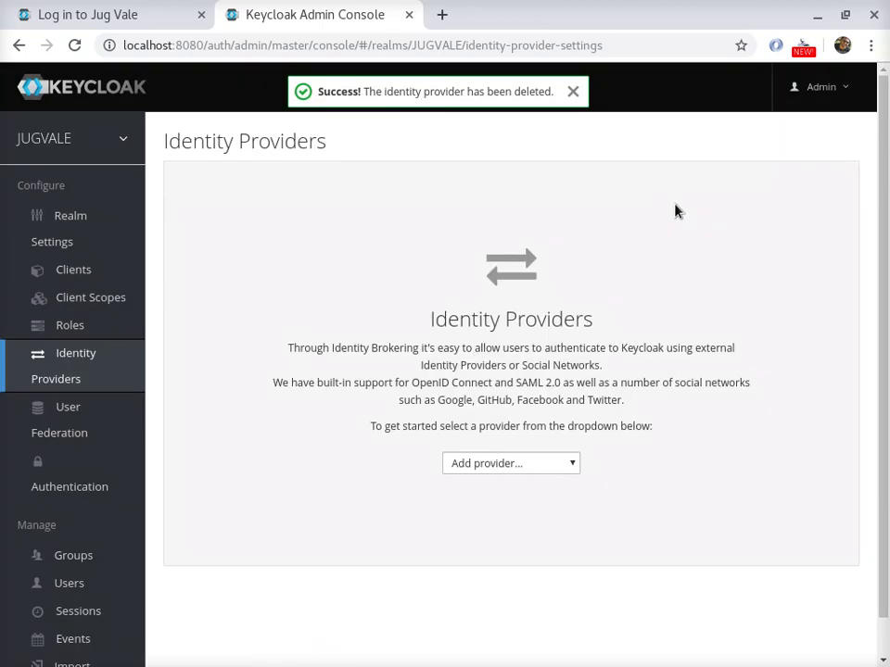